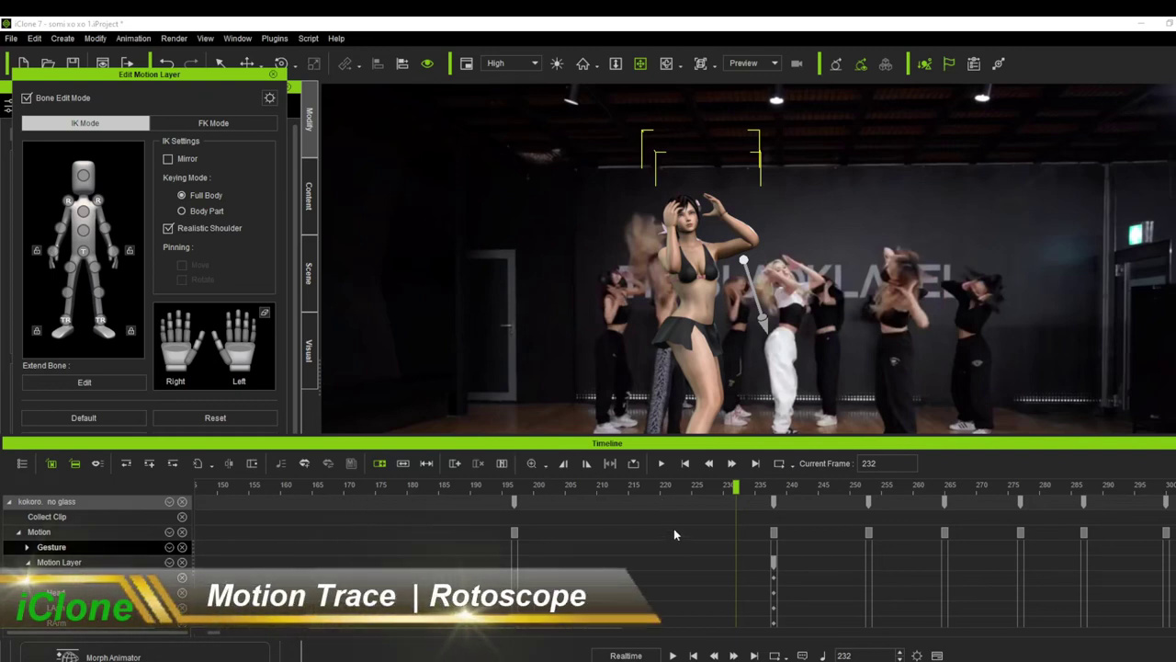
Reset the dancer to the default T-pose at frame 232, adding a key there.
click(214, 419)
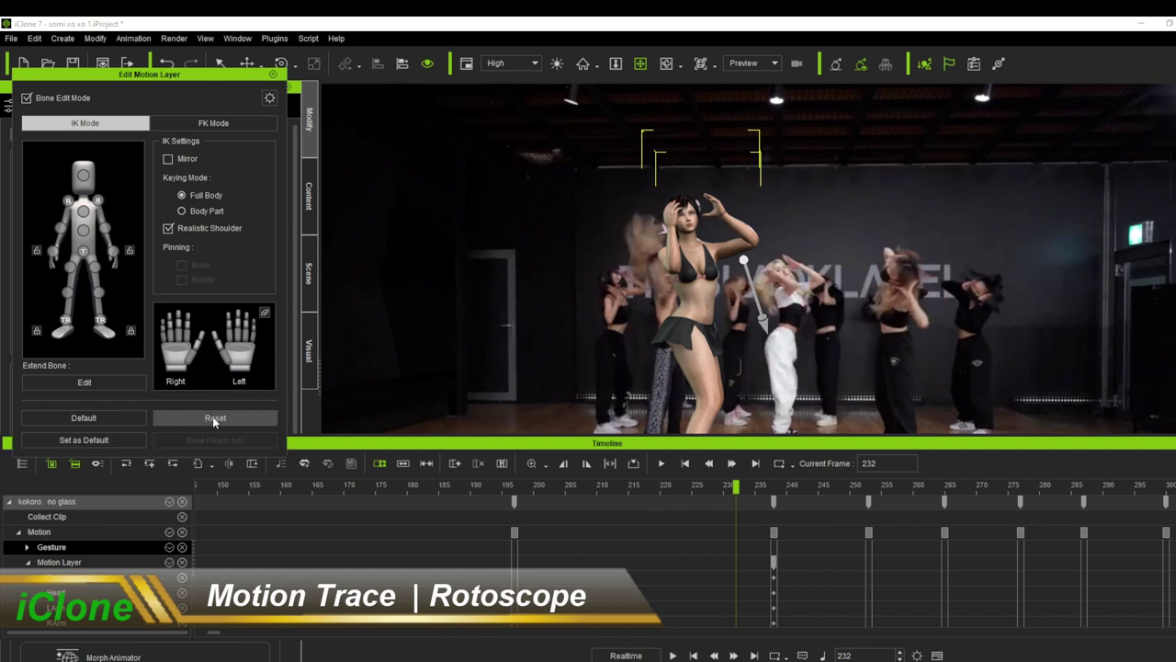
click(214, 418)
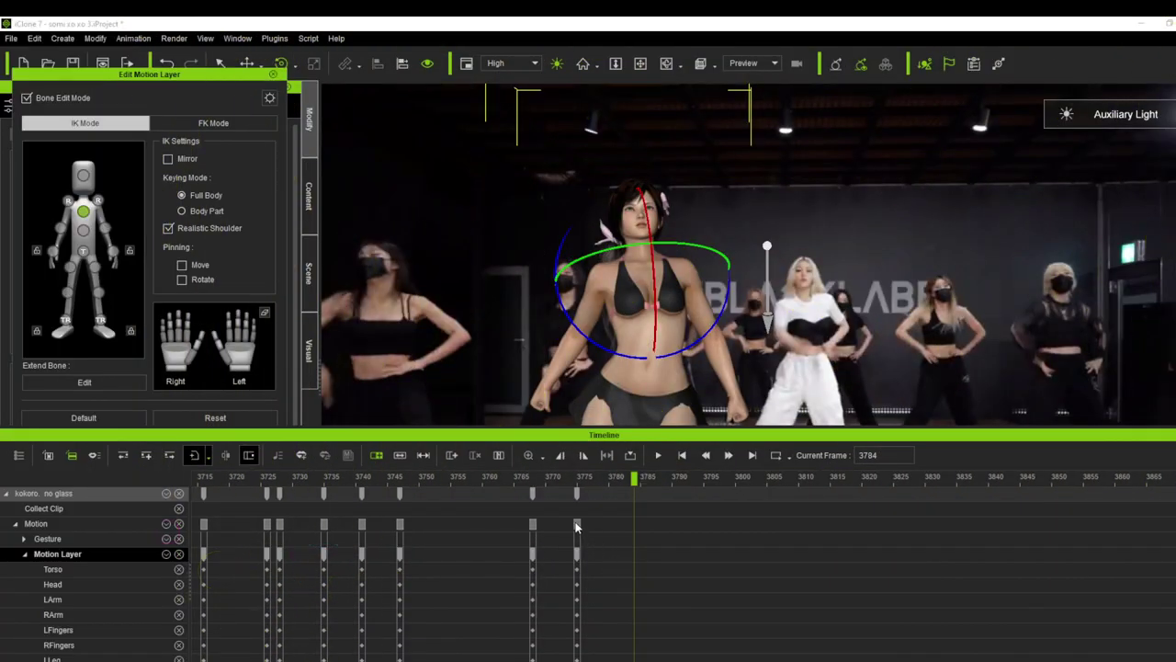
Select the frame 3775 keys on the Motion, Motion Layer and LArm tracks, then bring up the Motion clip's options.
click(576, 525)
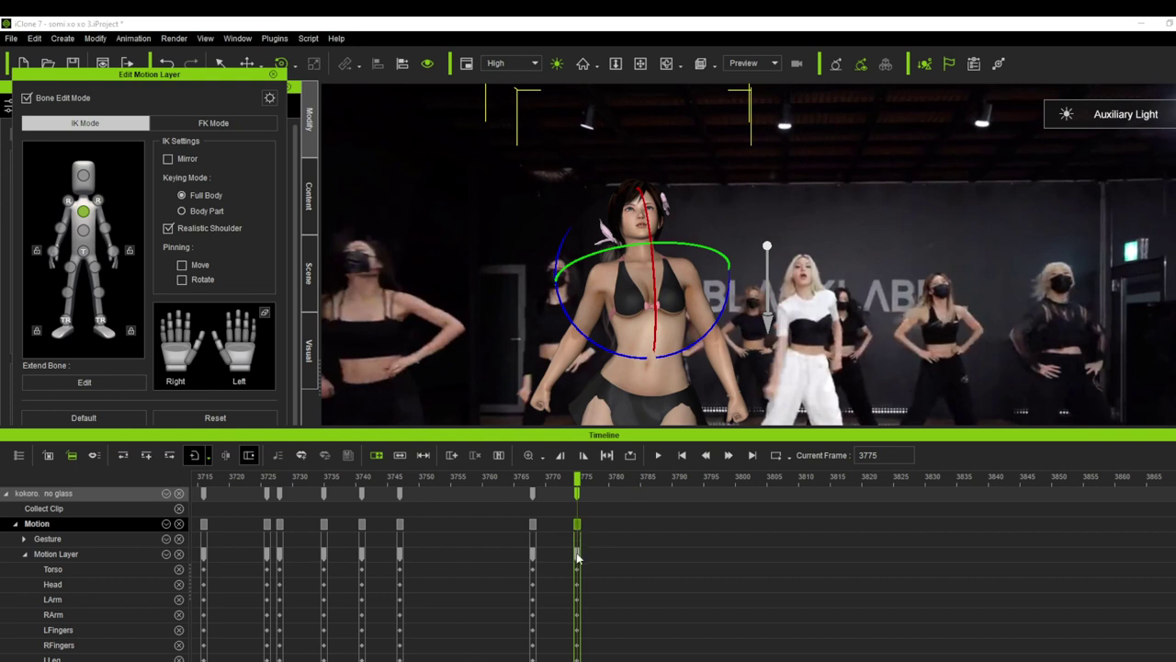
click(577, 554)
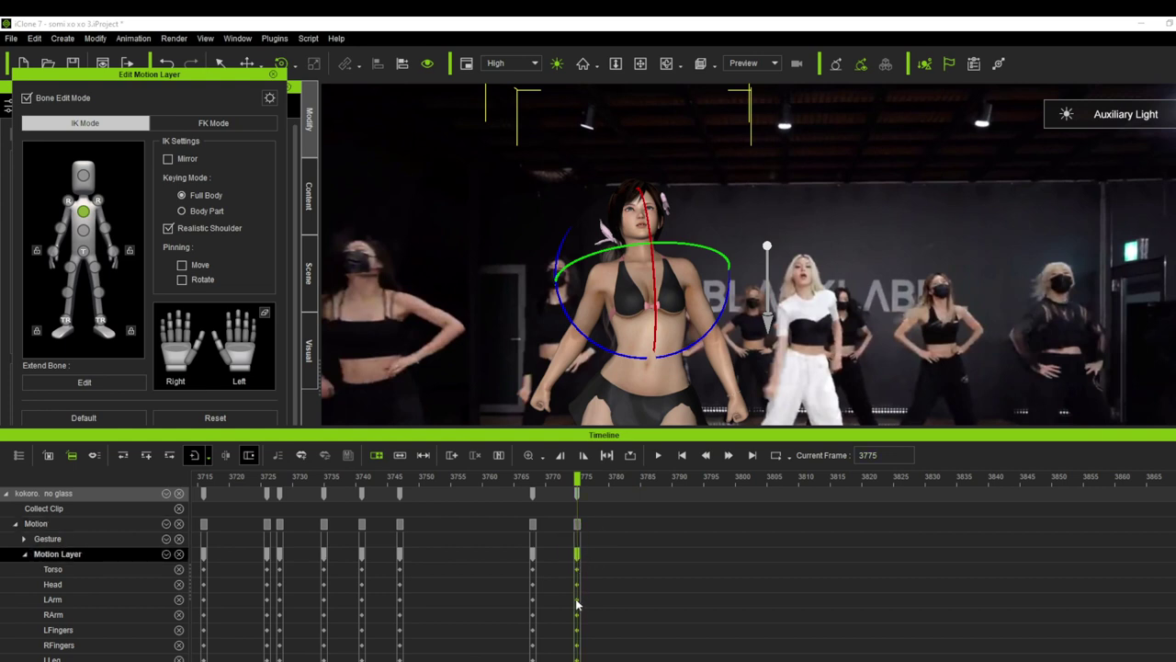
click(576, 599)
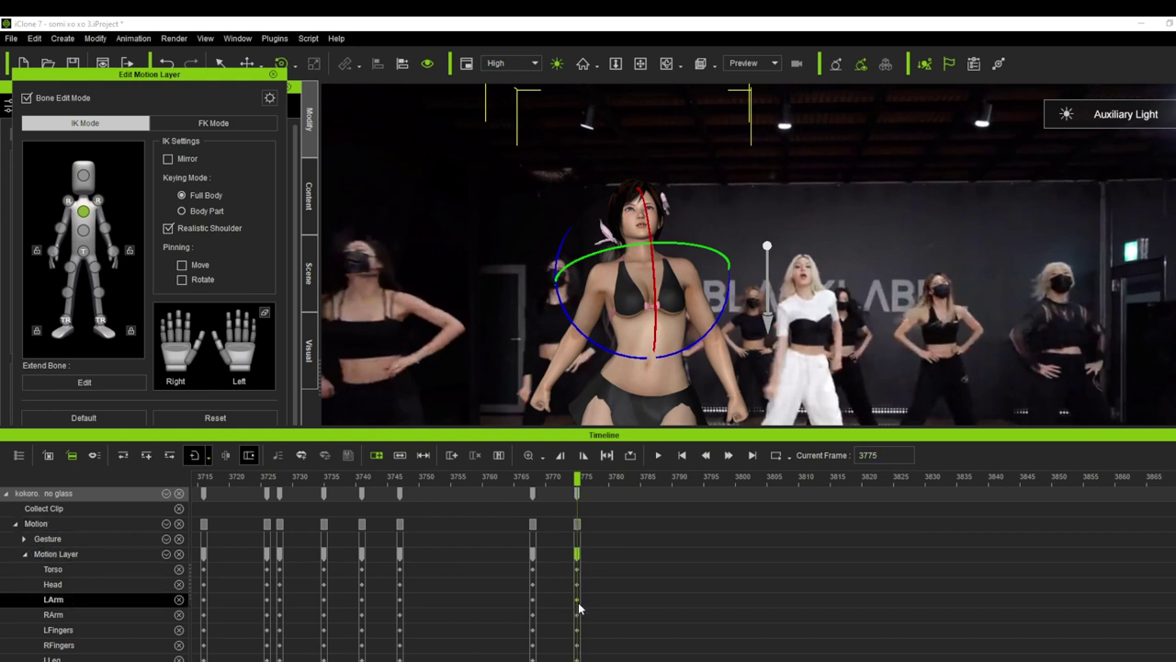
right_click(578, 528)
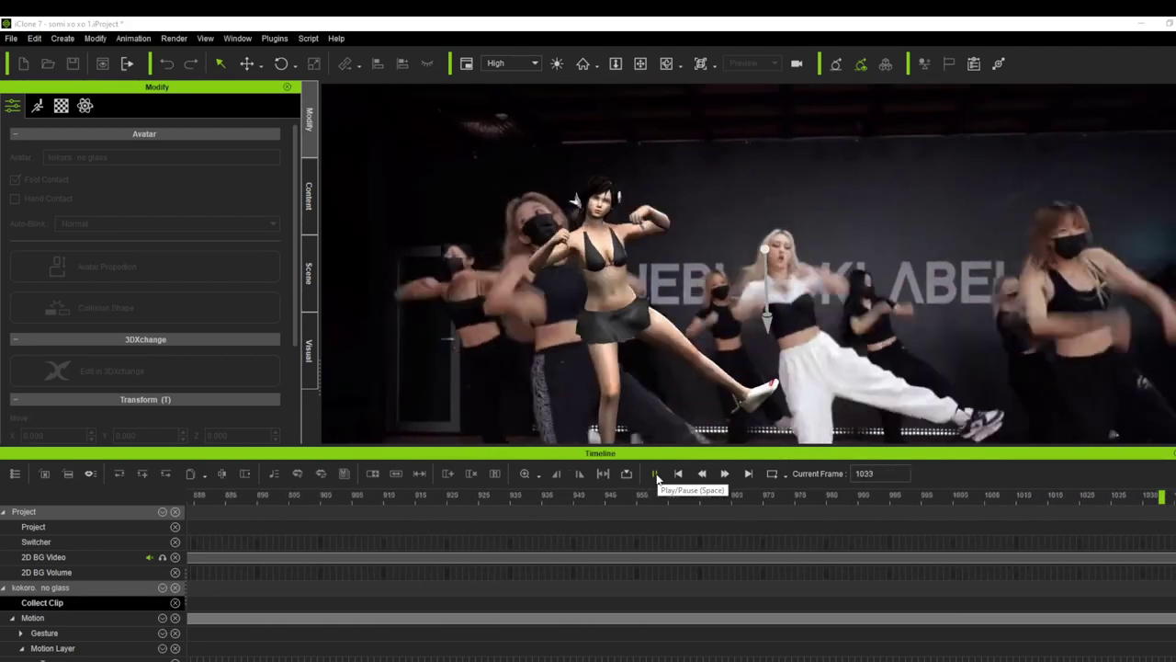
Pause the dance at frame 1131, zoom the timeline out and browse a key's Align options.
click(655, 474)
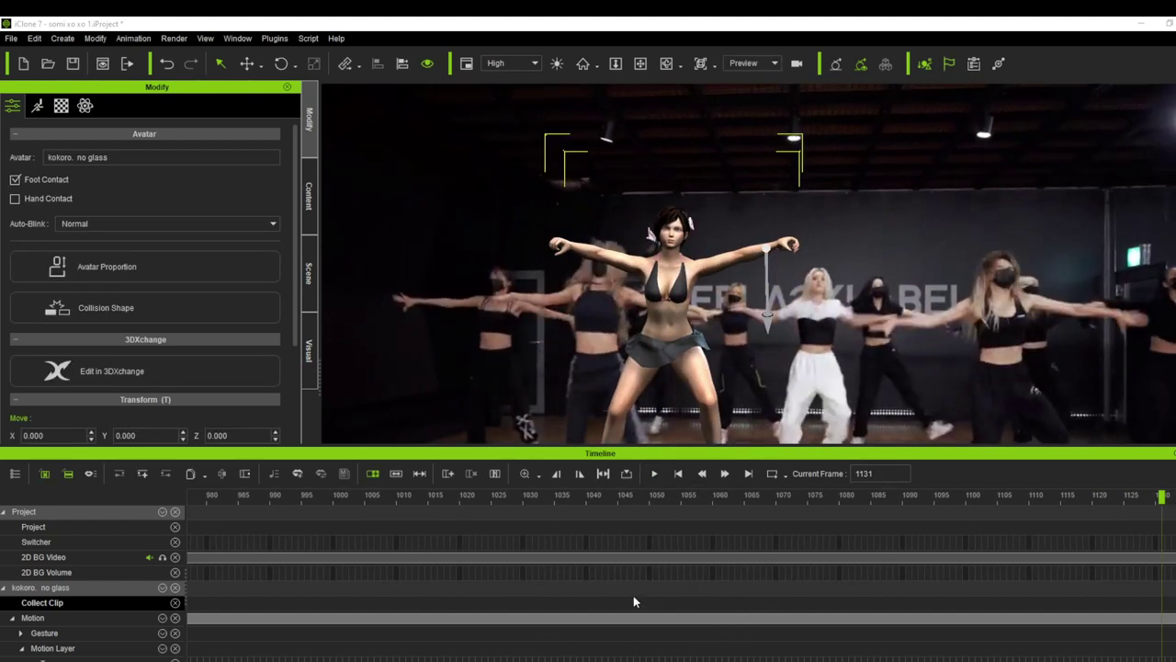
scroll(629, 623, down, 5)
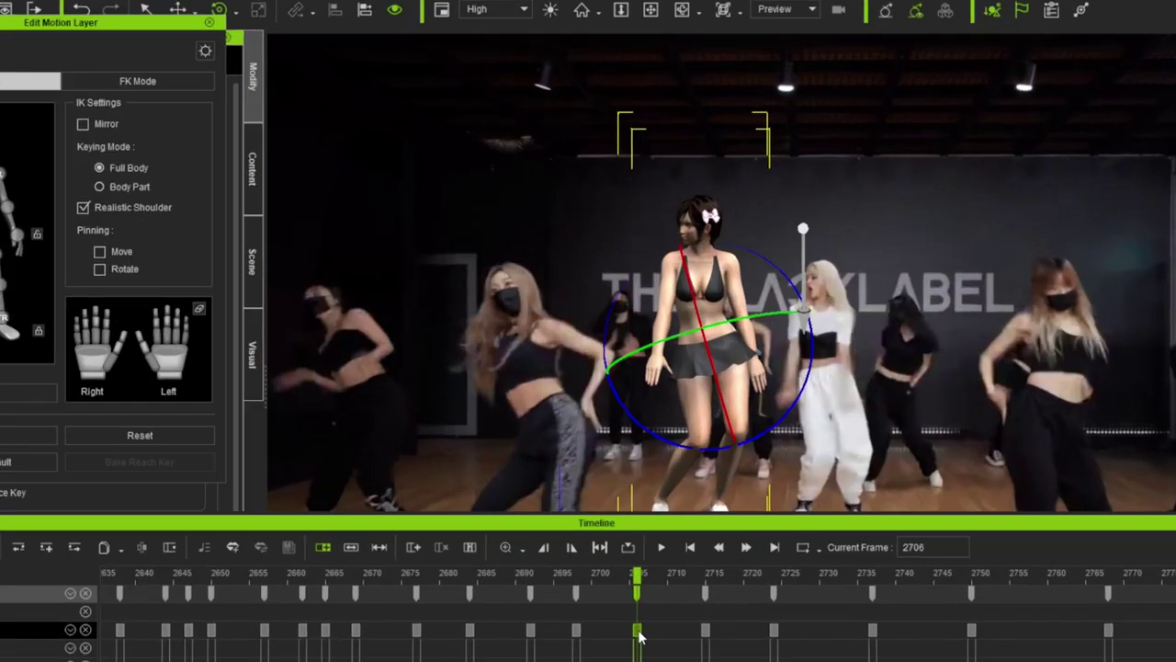
right_click(576, 595)
mouse_move(777, 352)
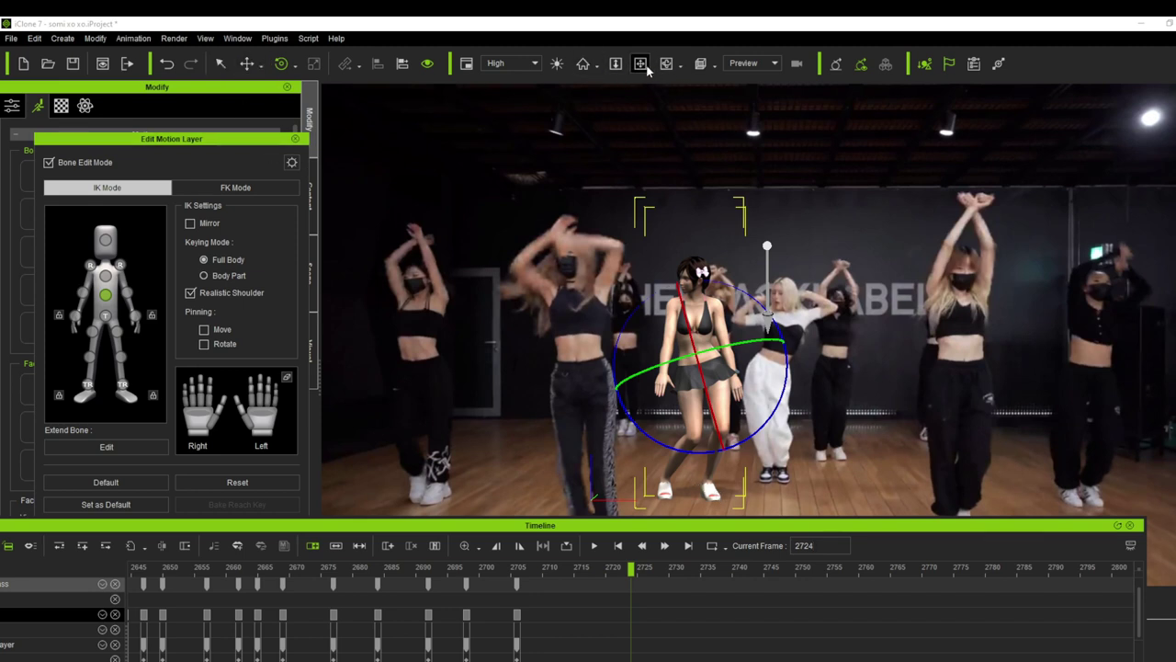
Move the dancer right, align her frame 2724 key to the Right Leg, and replay from frame 2705.
click(640, 63)
drag(701, 457, 785, 461)
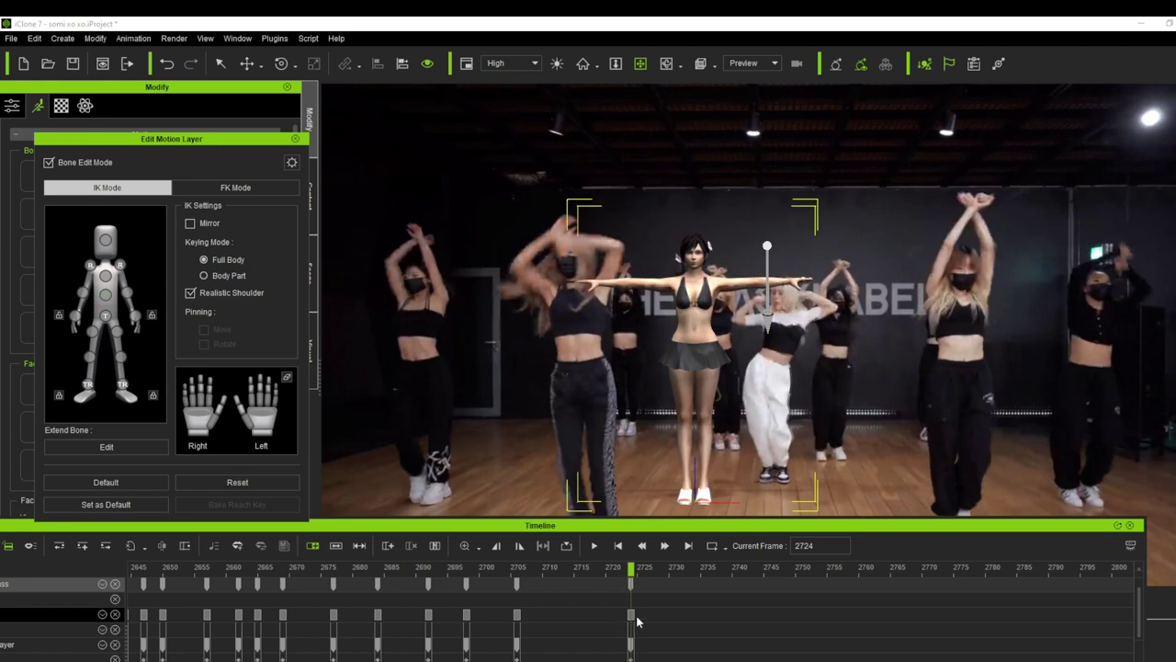
click(634, 621)
right_click(632, 619)
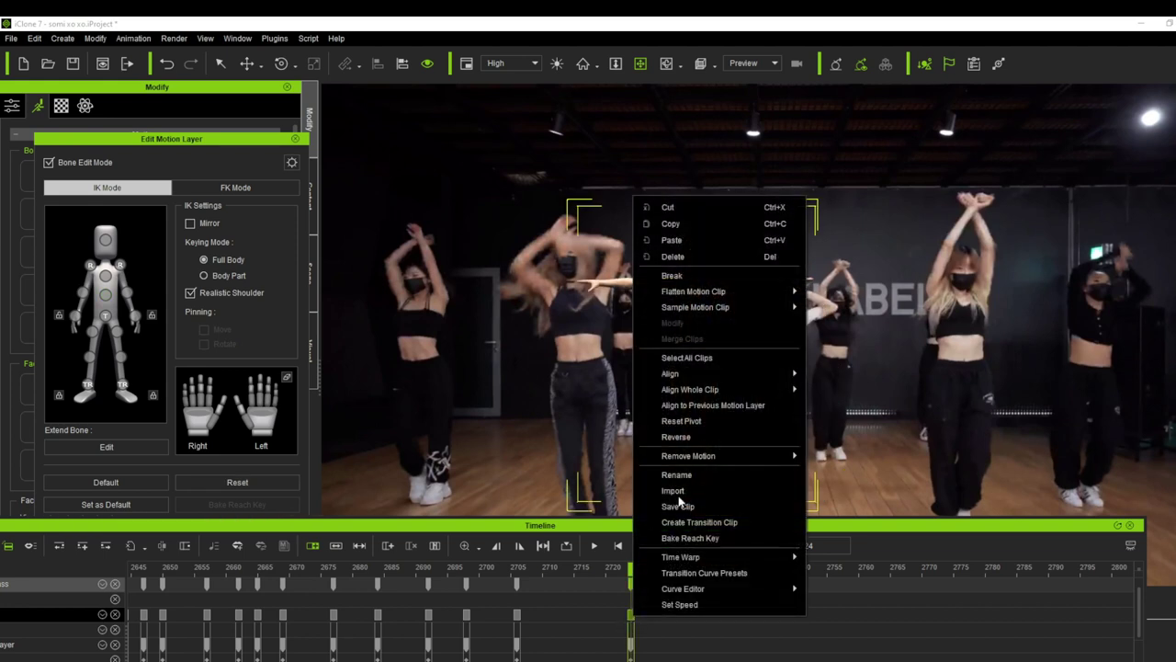
mouse_move(703, 375)
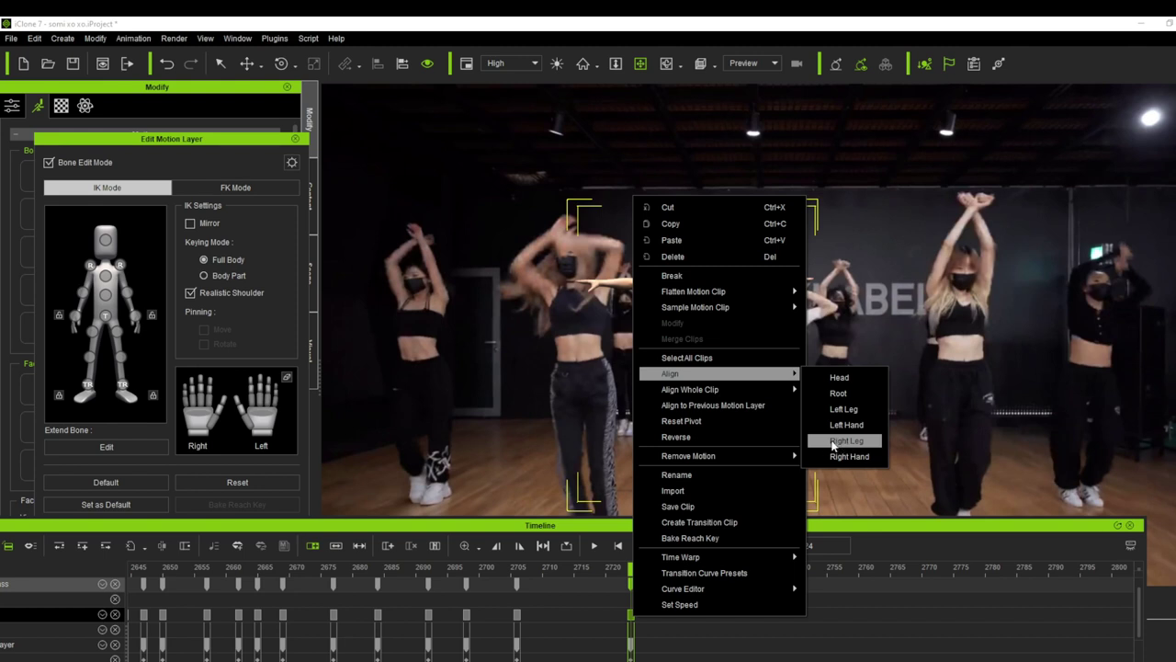
click(698, 588)
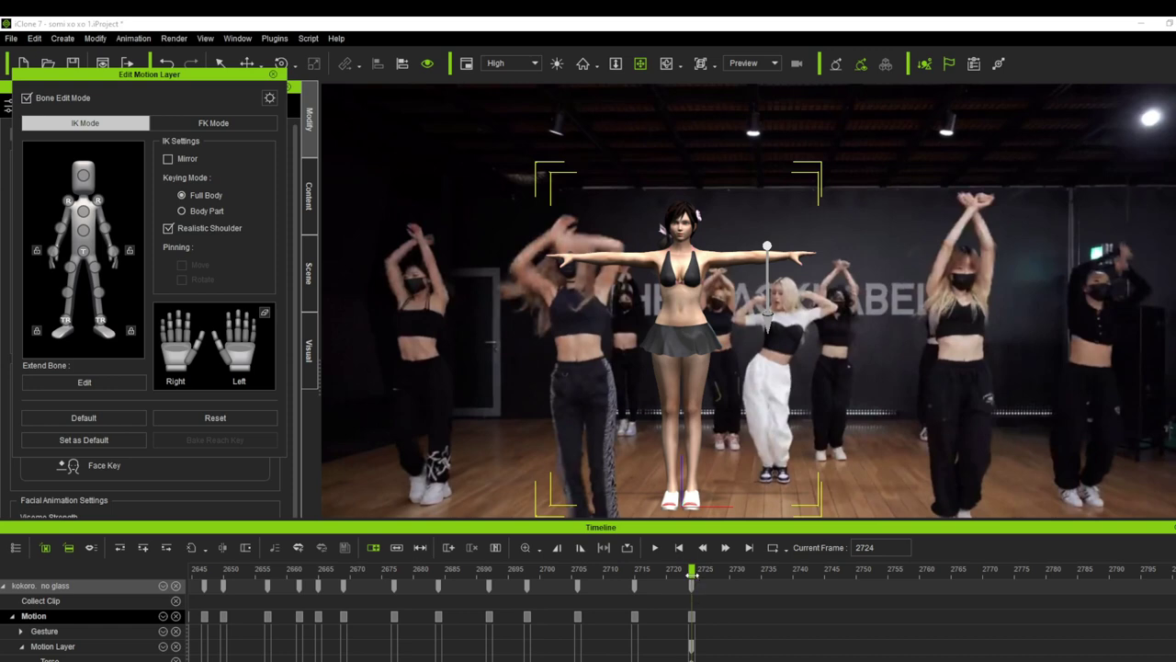
drag(692, 575, 576, 581)
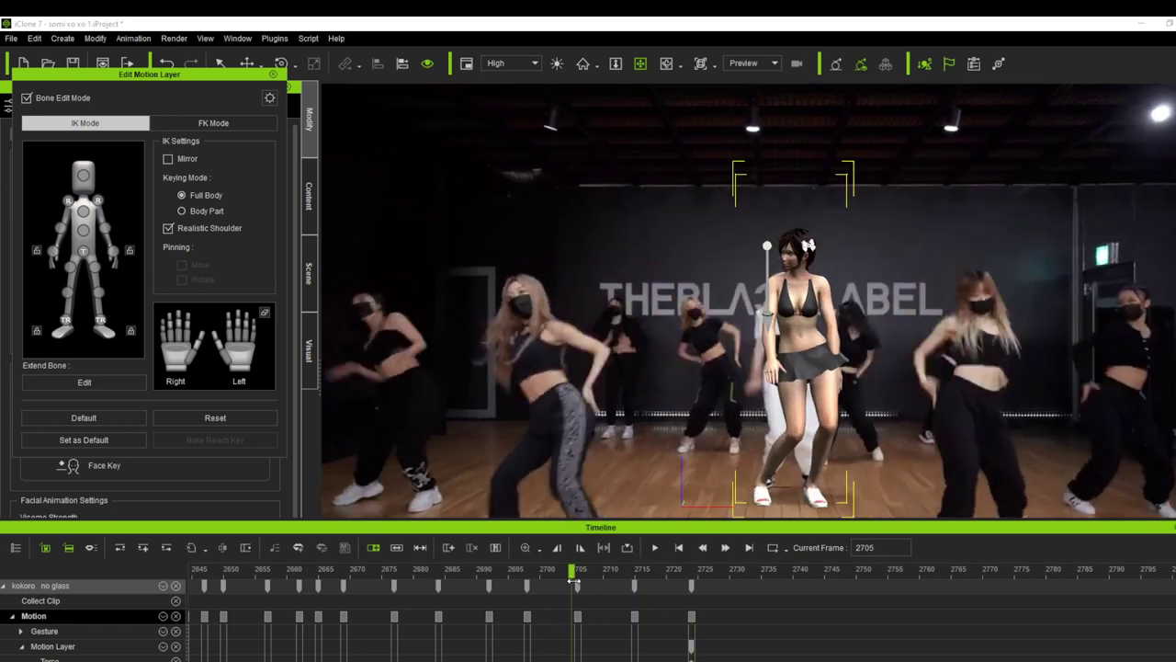
click(655, 547)
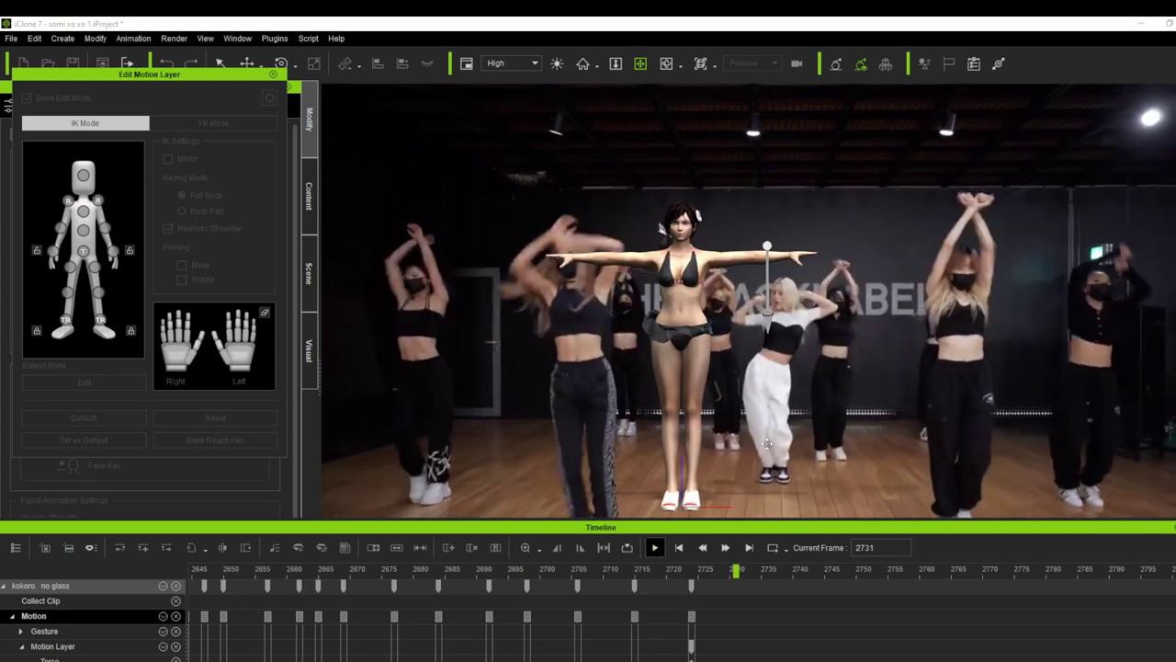
Align the dancer's key to the Right Leg, picking the foot's floor position in the viewport.
key(space)
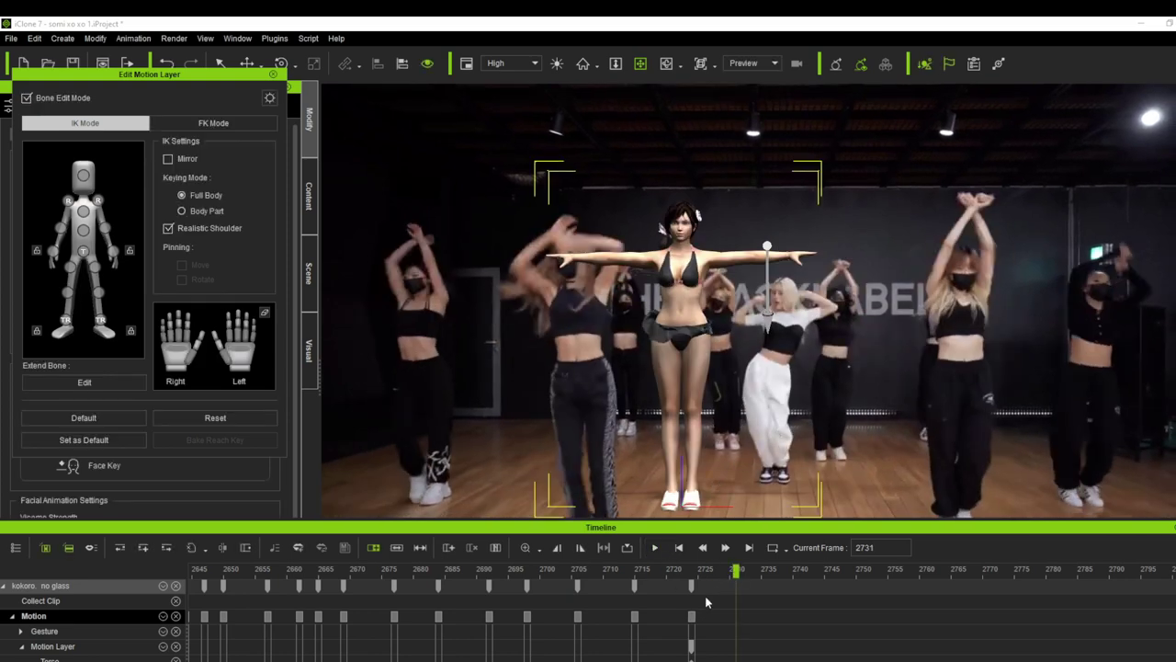
right_click(692, 622)
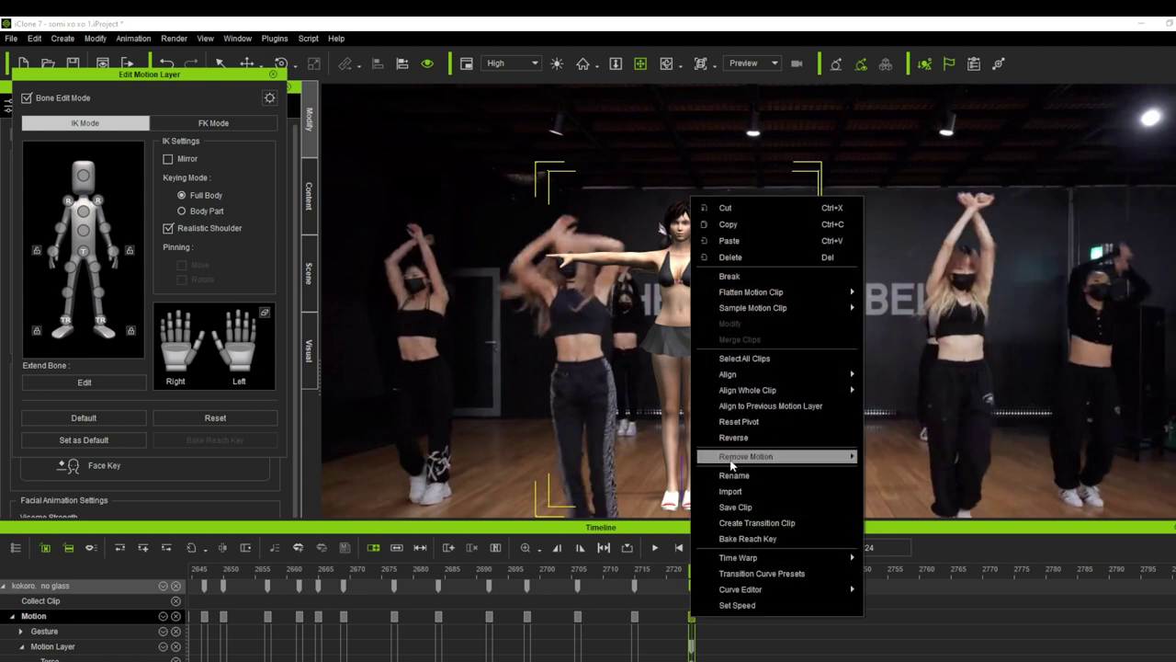
mouse_move(740, 374)
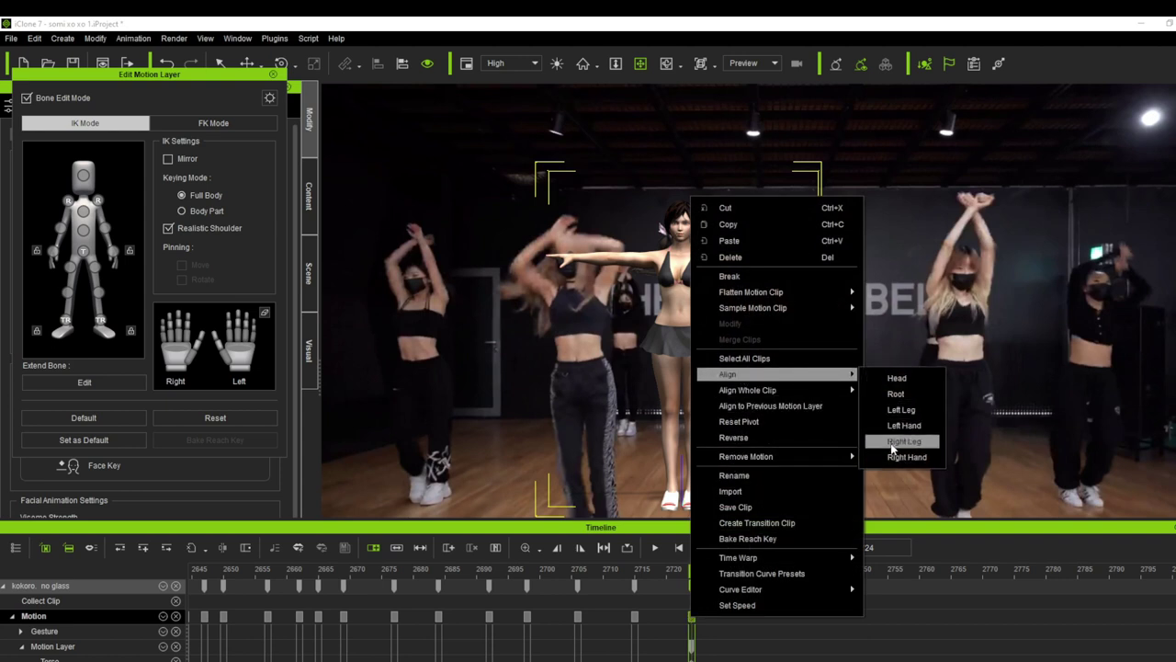
click(905, 438)
click(763, 480)
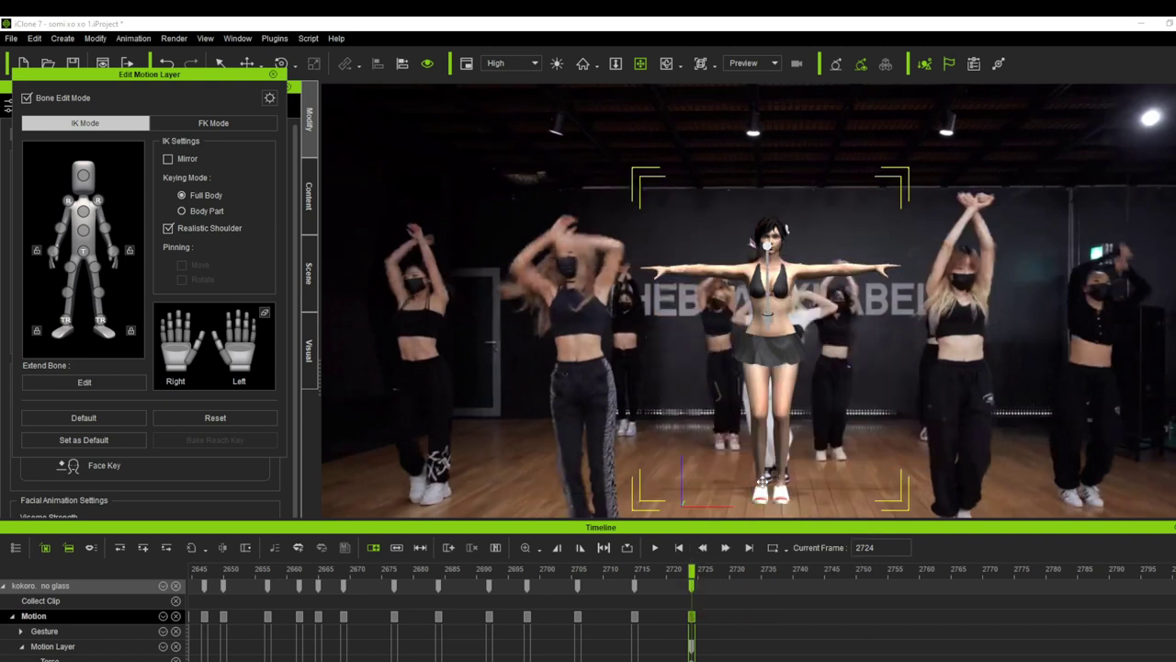
Replay the corrected motion and return to frame 2724.
key(space)
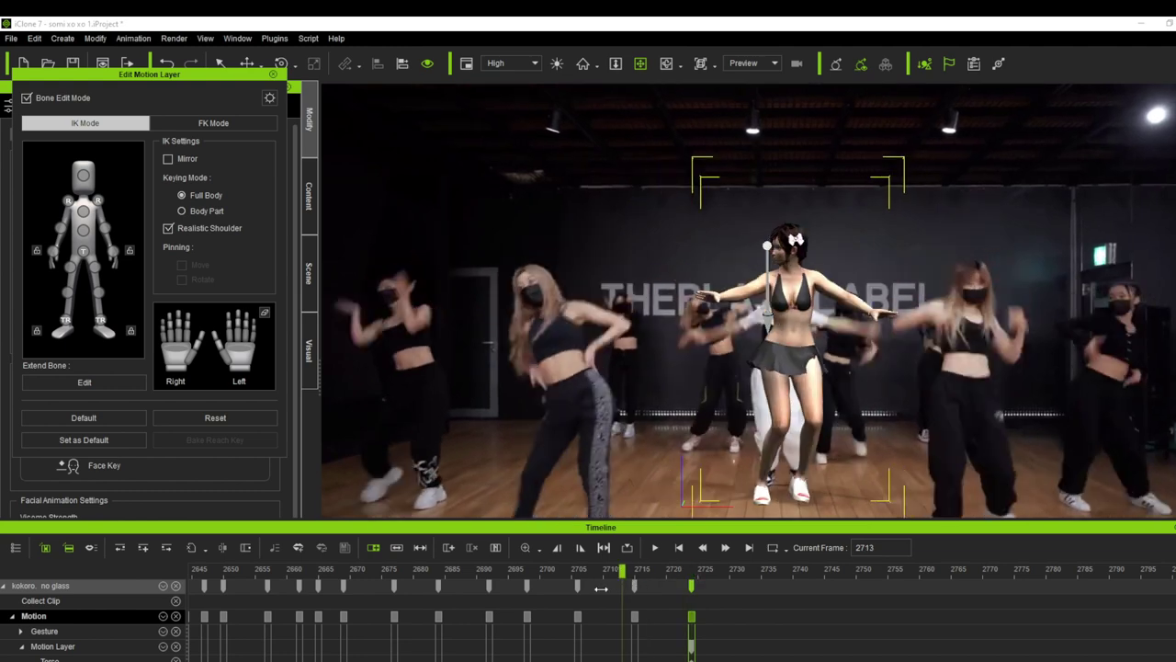
click(655, 549)
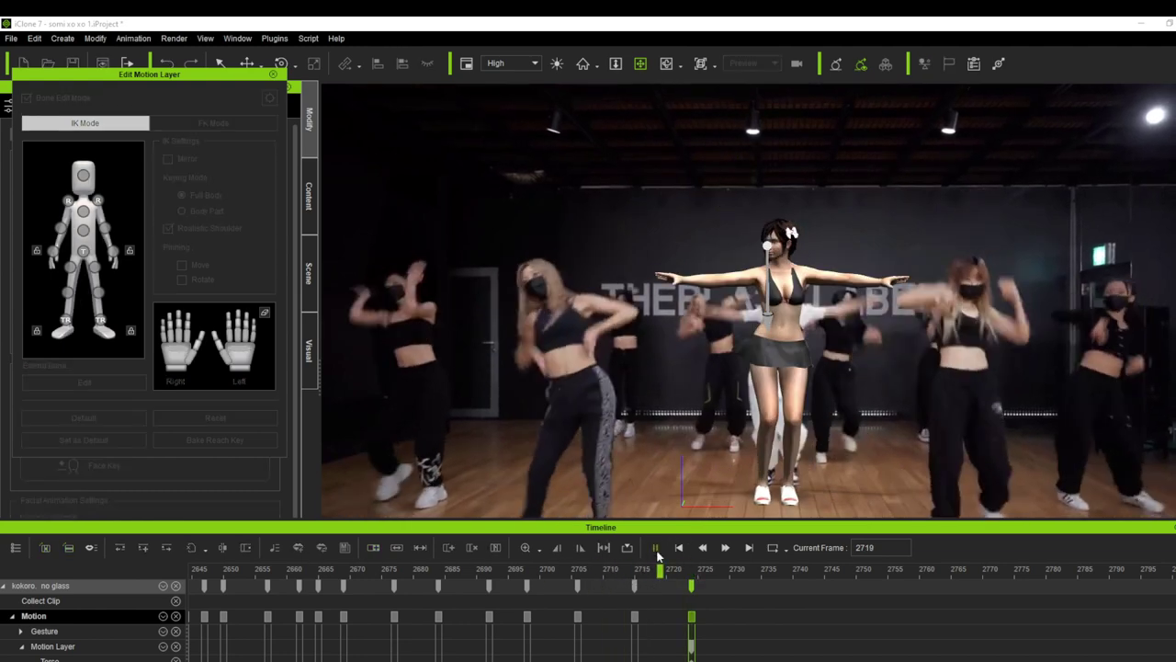
key(space)
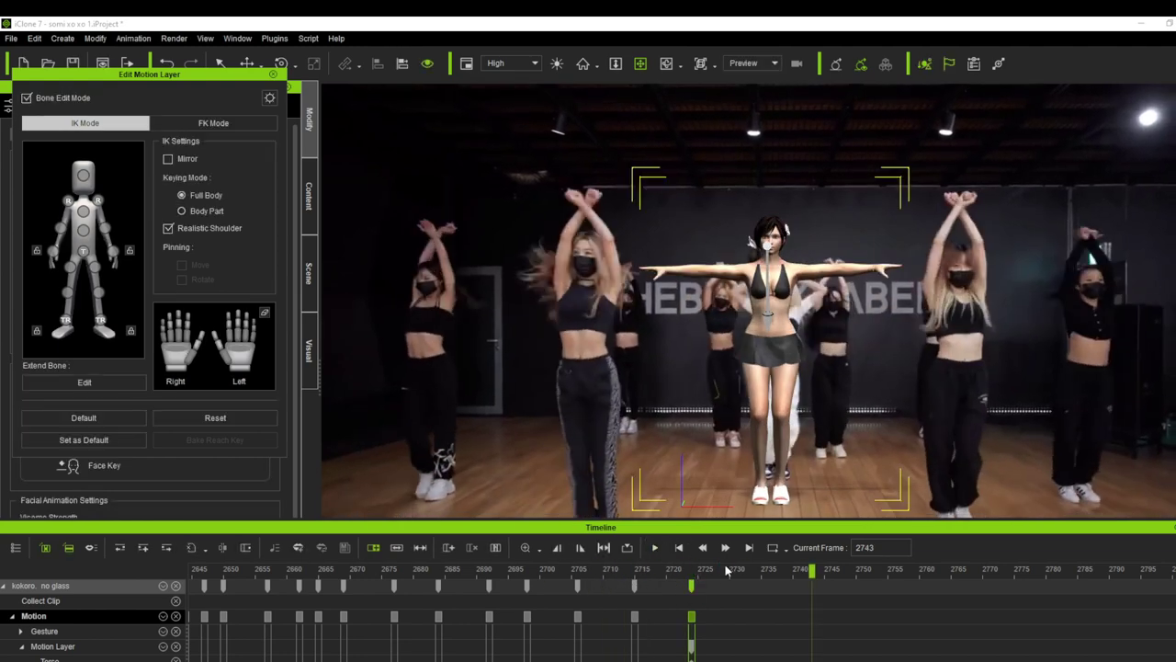
click(693, 571)
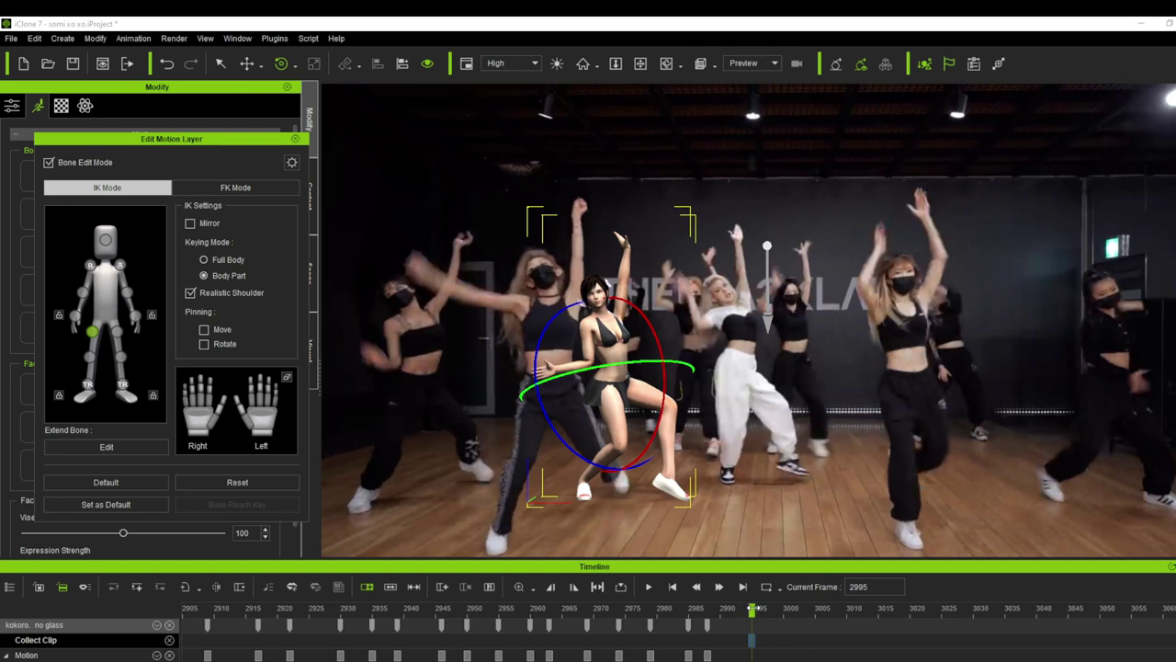
Scrub back to frame 2989 and move the dancer right across the stage.
drag(753, 610, 885, 630)
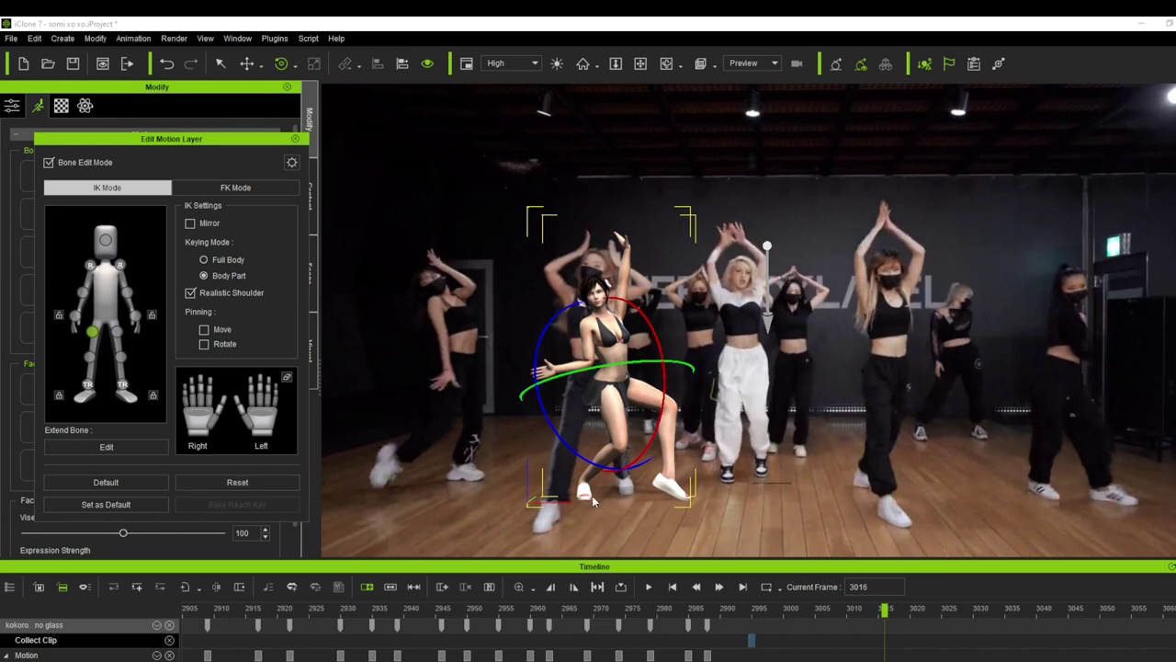
click(641, 63)
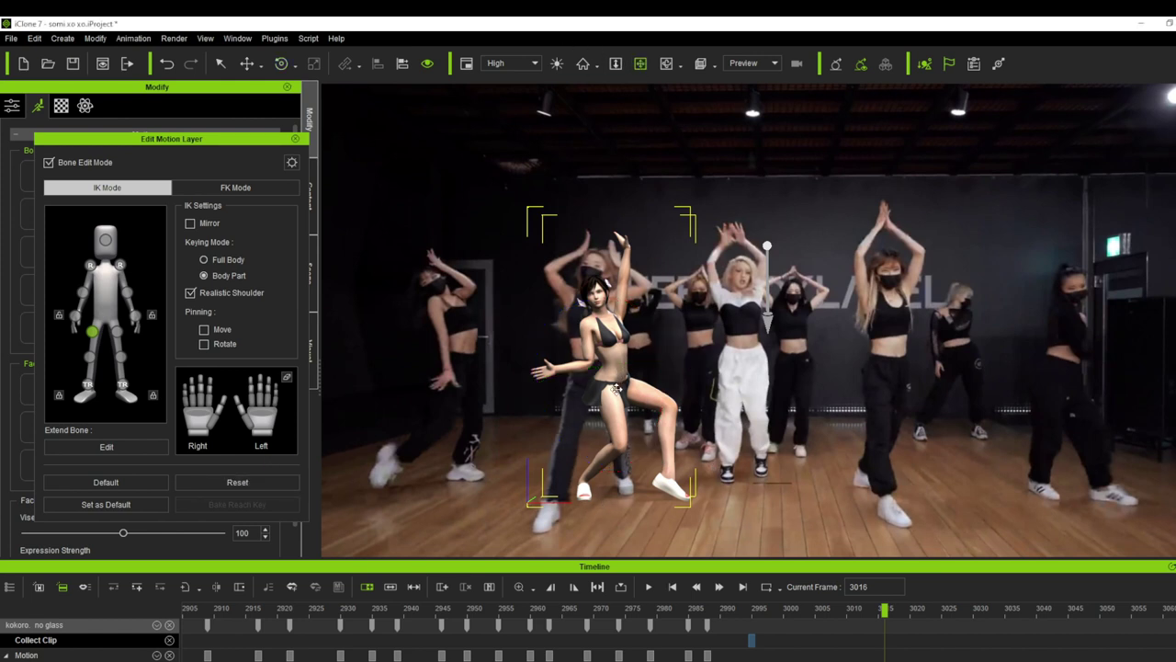
drag(607, 394, 727, 387)
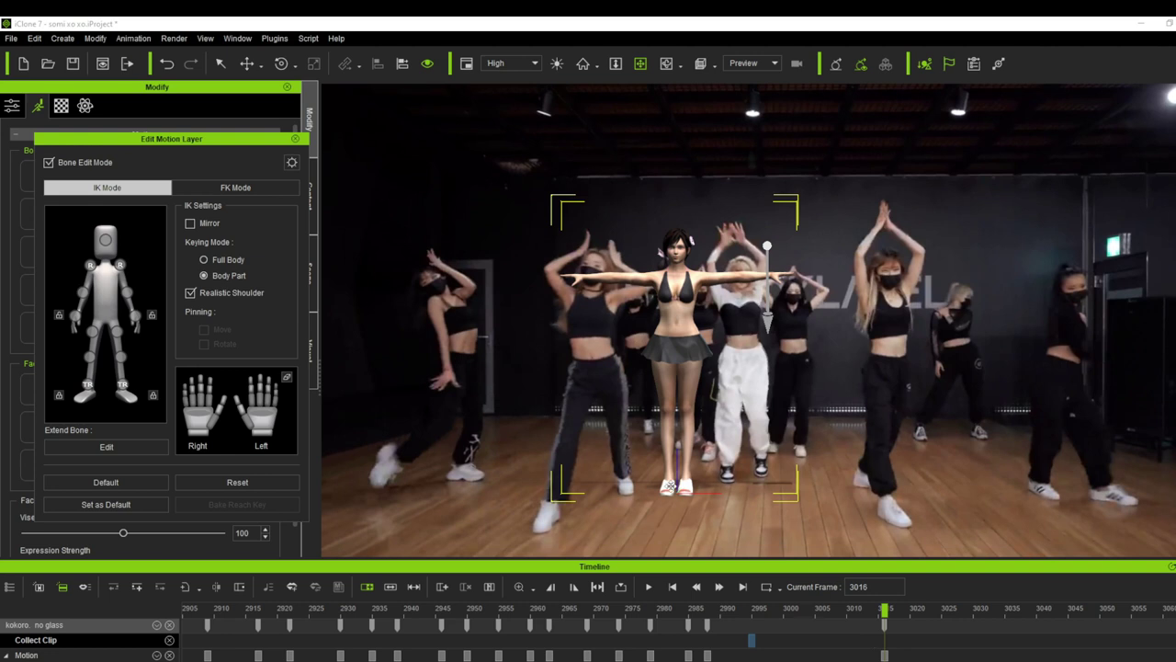
Align the frame 3016 key to the dancer's leg, drag her left into place, and scrub back to check.
right_click(884, 655)
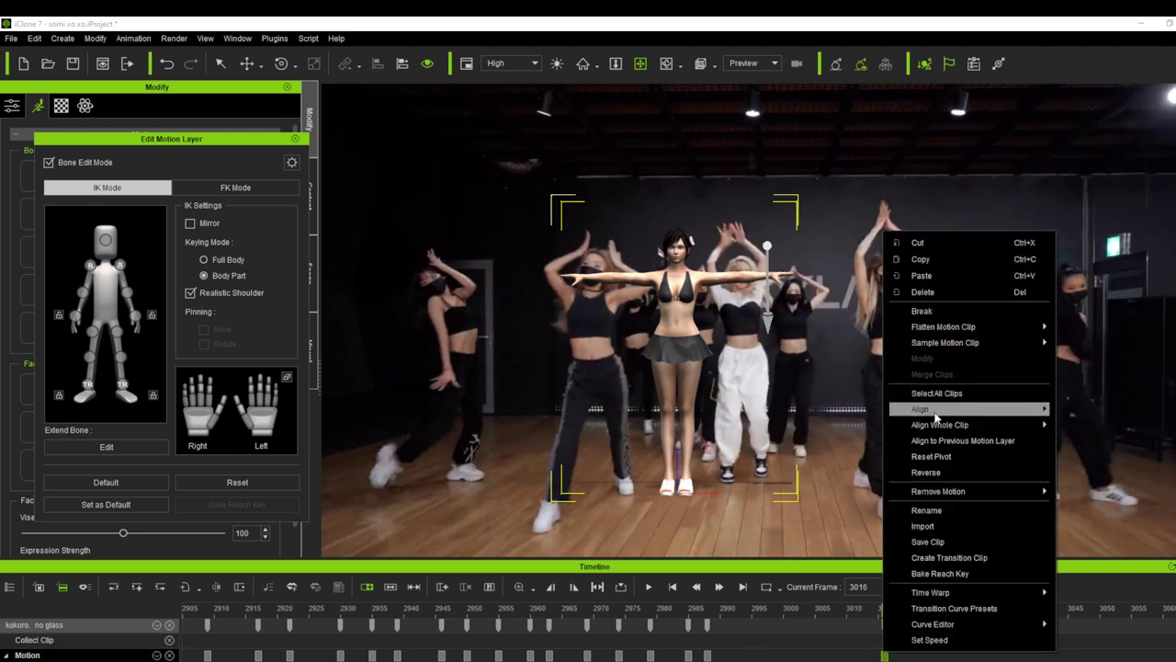
mouse_move(937, 416)
click(1094, 476)
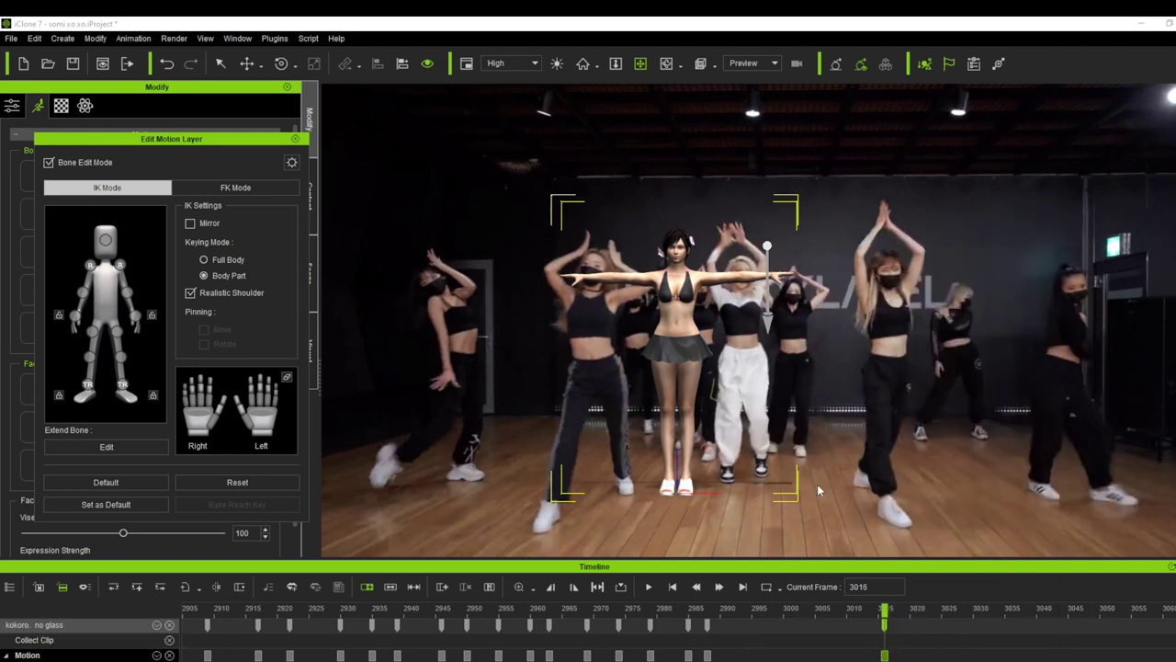
drag(704, 507, 606, 516)
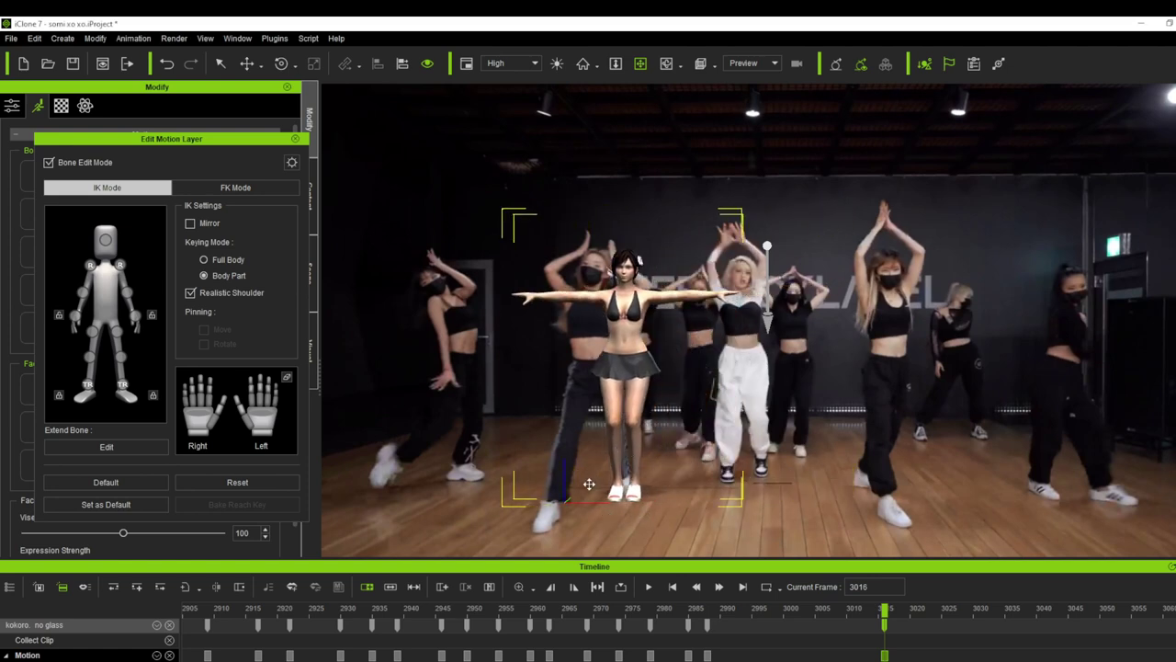
mouse_move(882, 627)
mouse_down()
mouse_move(731, 617)
mouse_move(878, 630)
mouse_up()
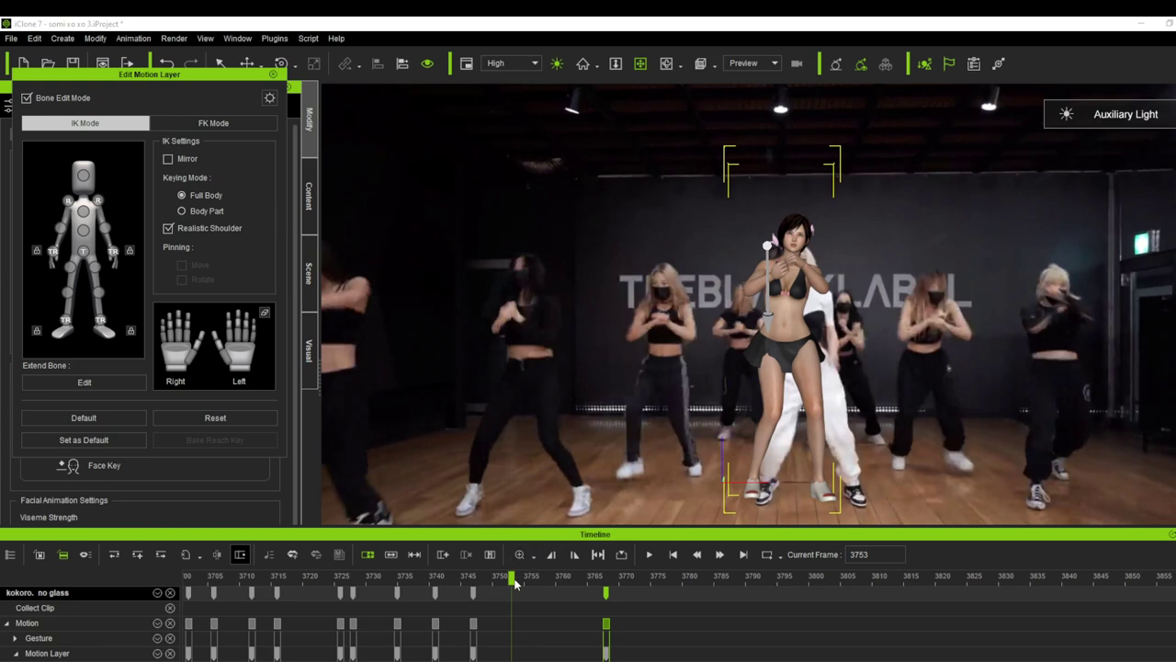
Advance to frame 3766 and align the dancer's Motion clip to her Left Leg.
drag(544, 579, 604, 605)
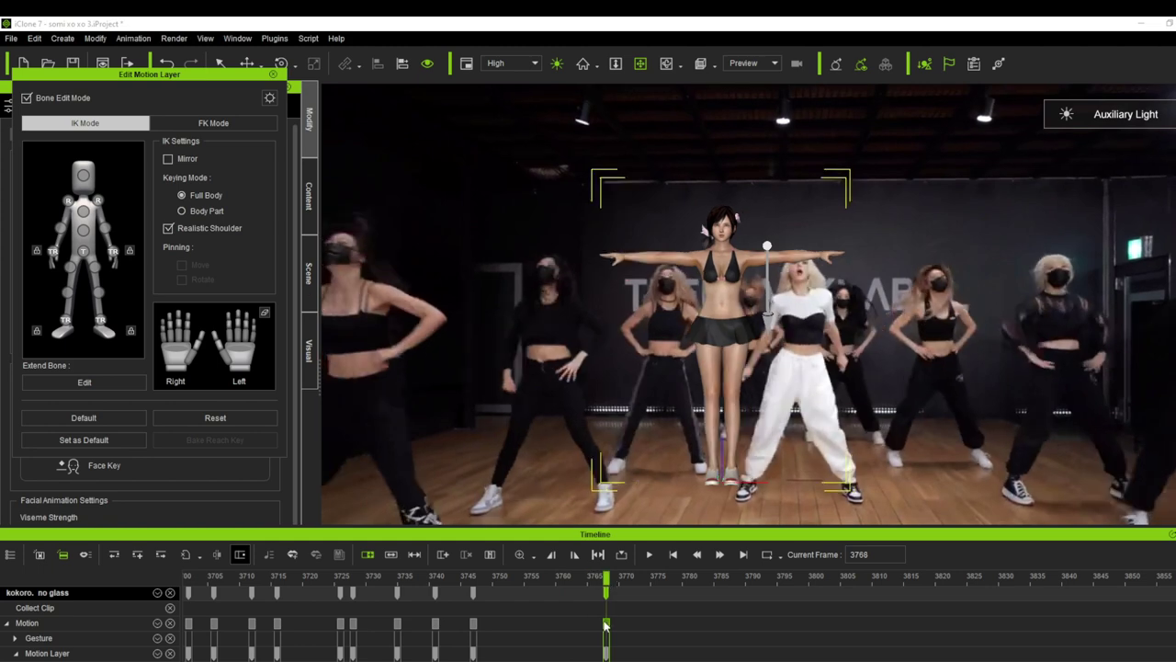
click(606, 626)
right_click(609, 628)
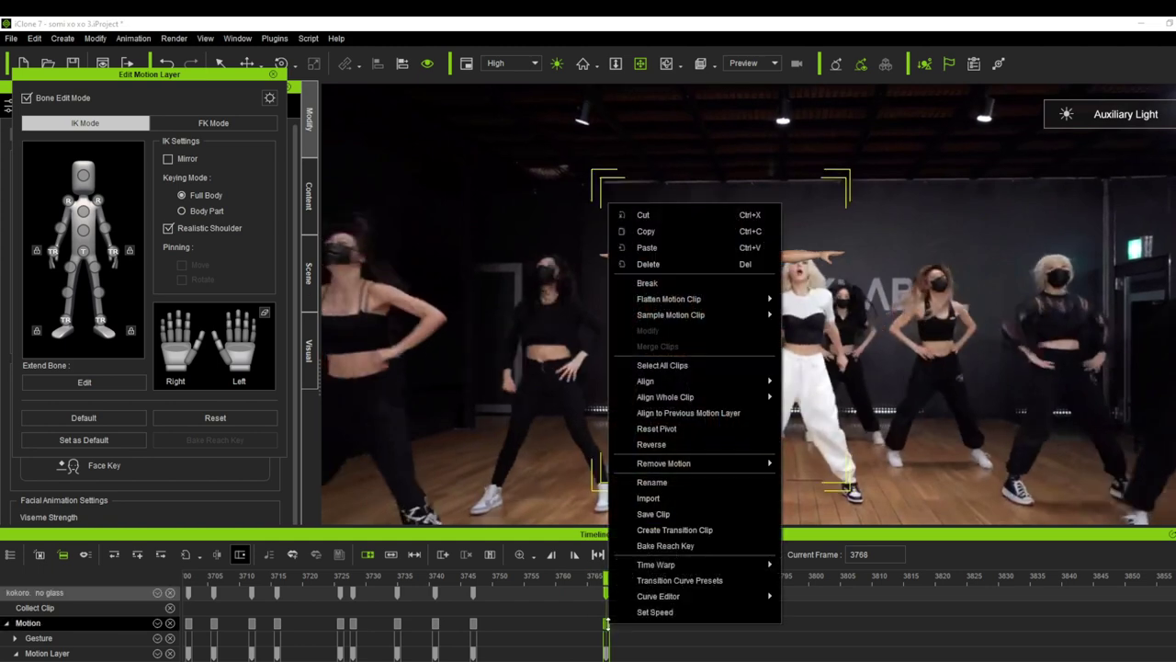
mouse_move(680, 388)
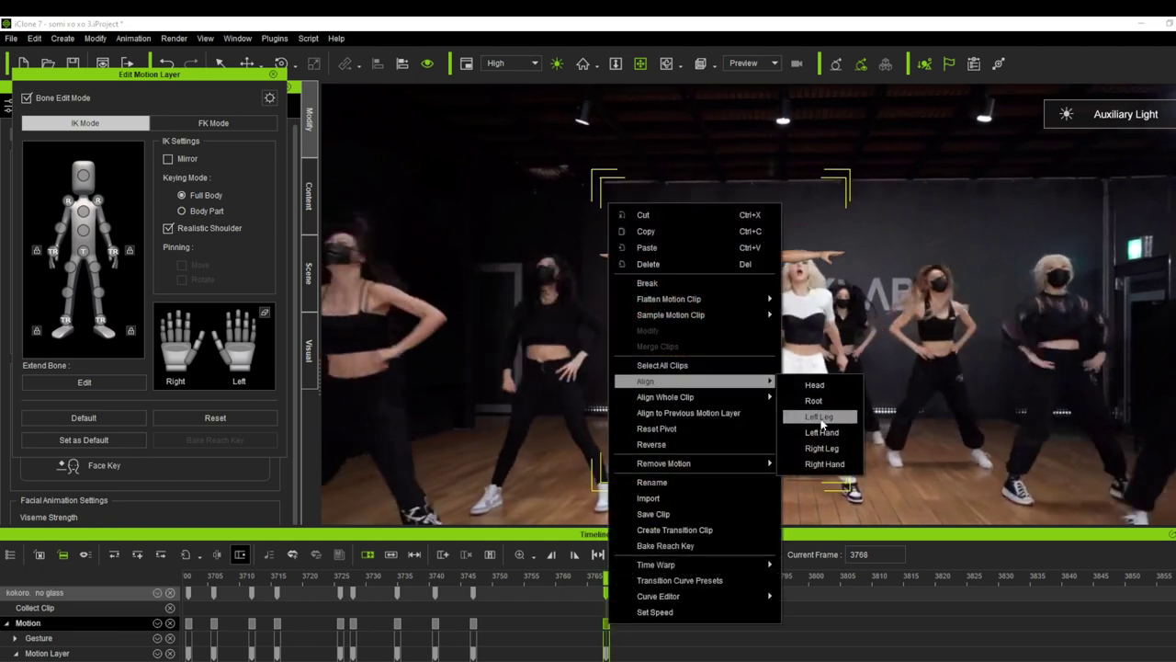
click(812, 418)
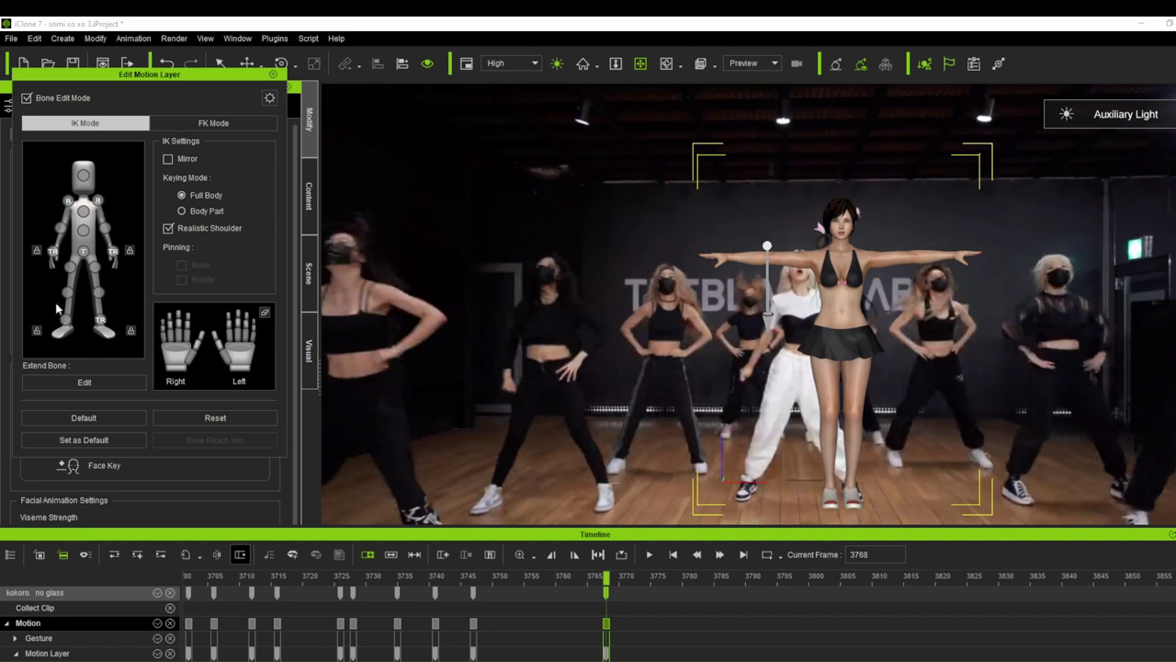
click(83, 250)
Spread the dancer's legs by shifting the hip, with the right foot pinned and body moved left.
drag(934, 335, 891, 338)
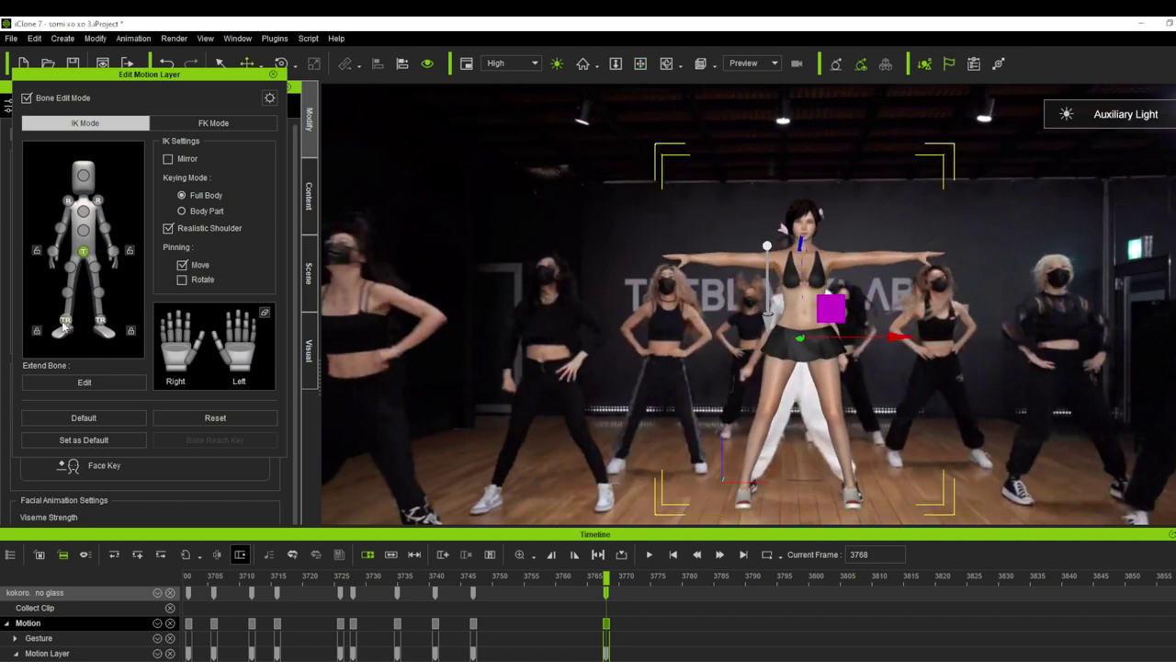
click(182, 210)
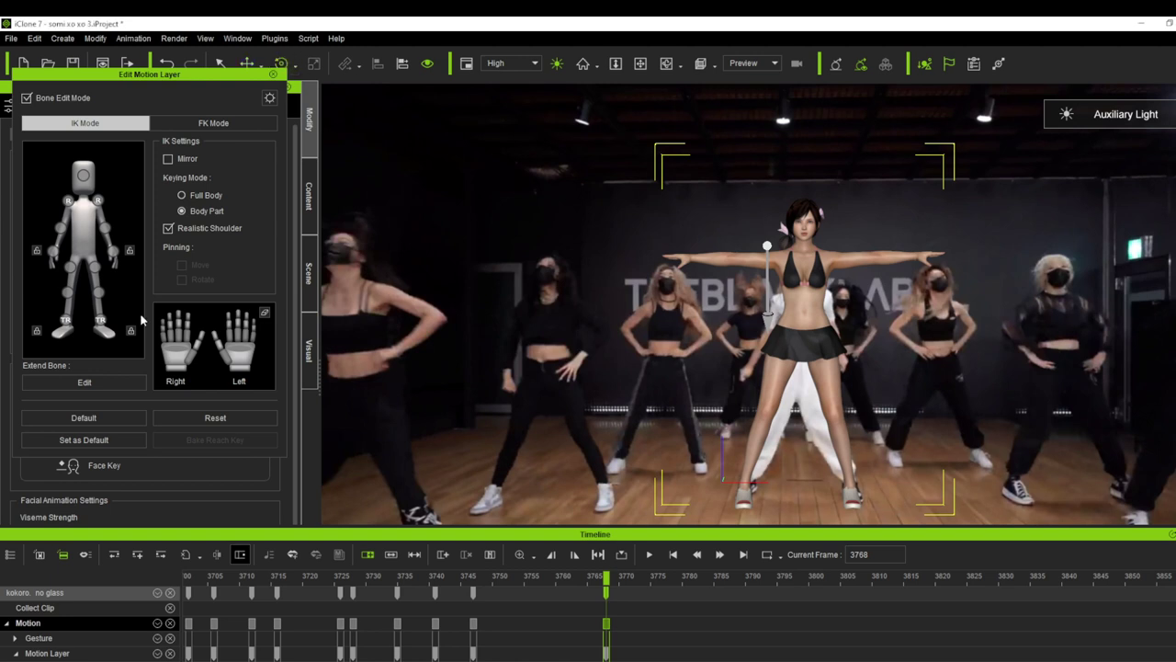
click(66, 319)
drag(735, 475, 580, 448)
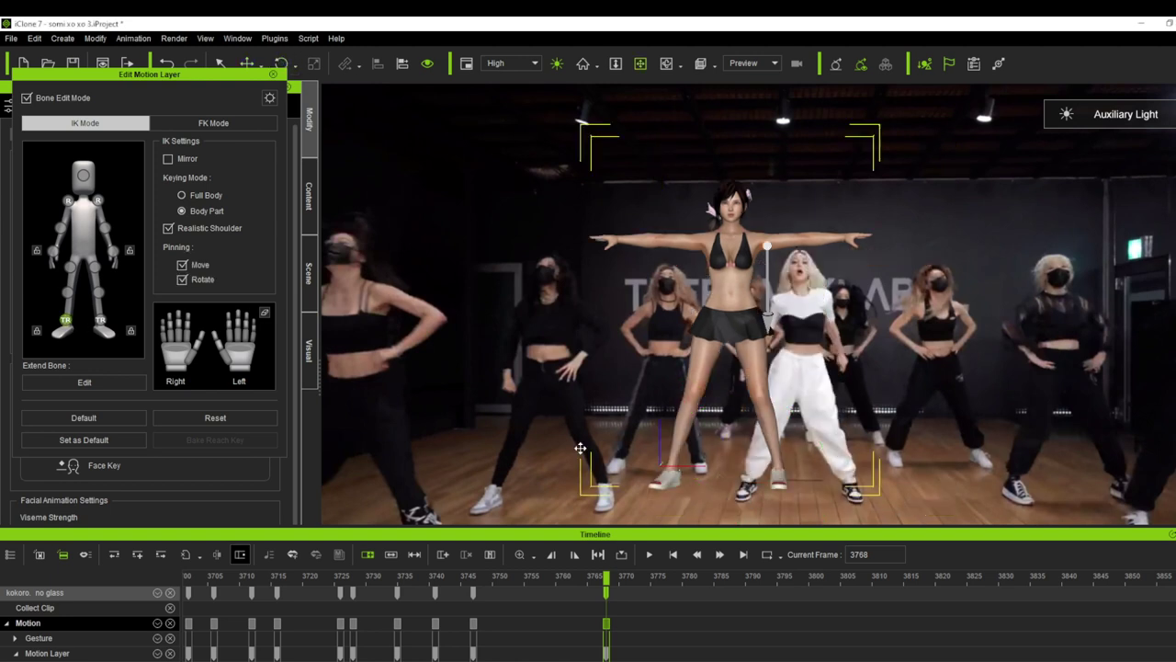
click(648, 326)
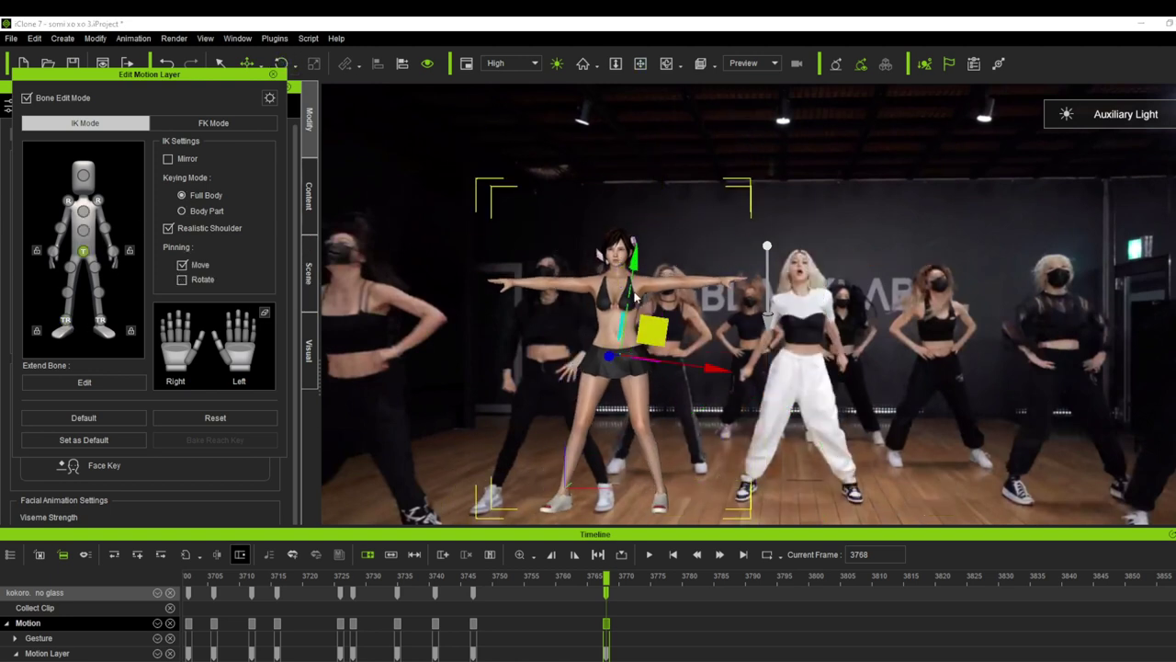
drag(647, 327, 649, 332)
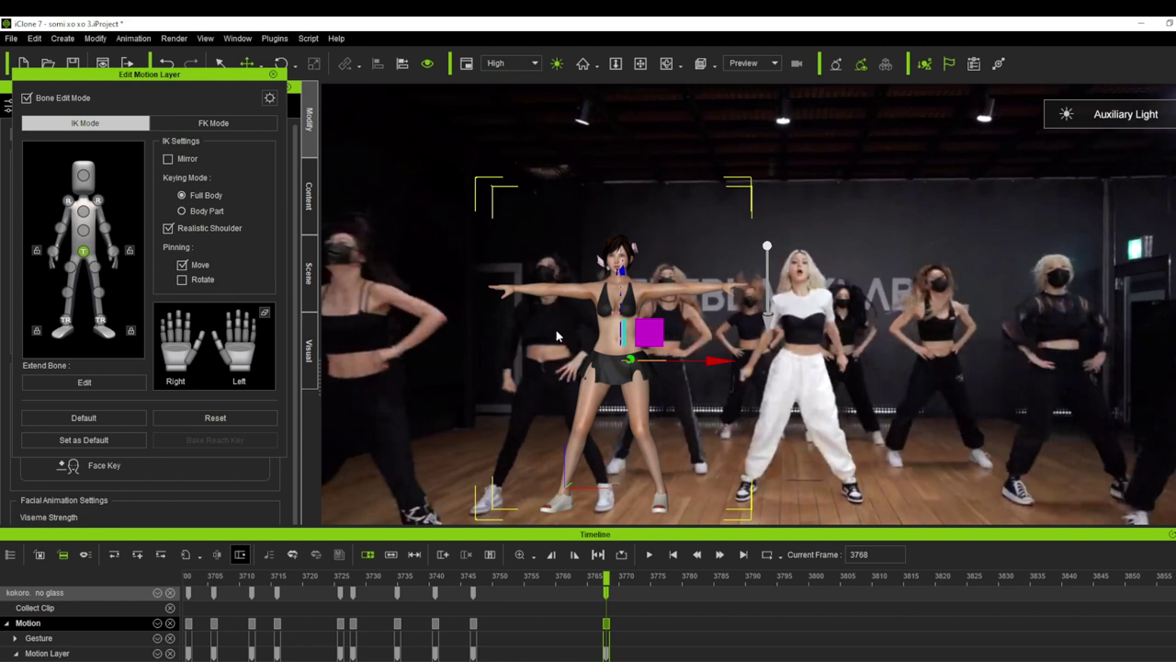
With Mirror on, rotate both shoulders down to lower the arms toward her sides.
click(168, 159)
click(97, 199)
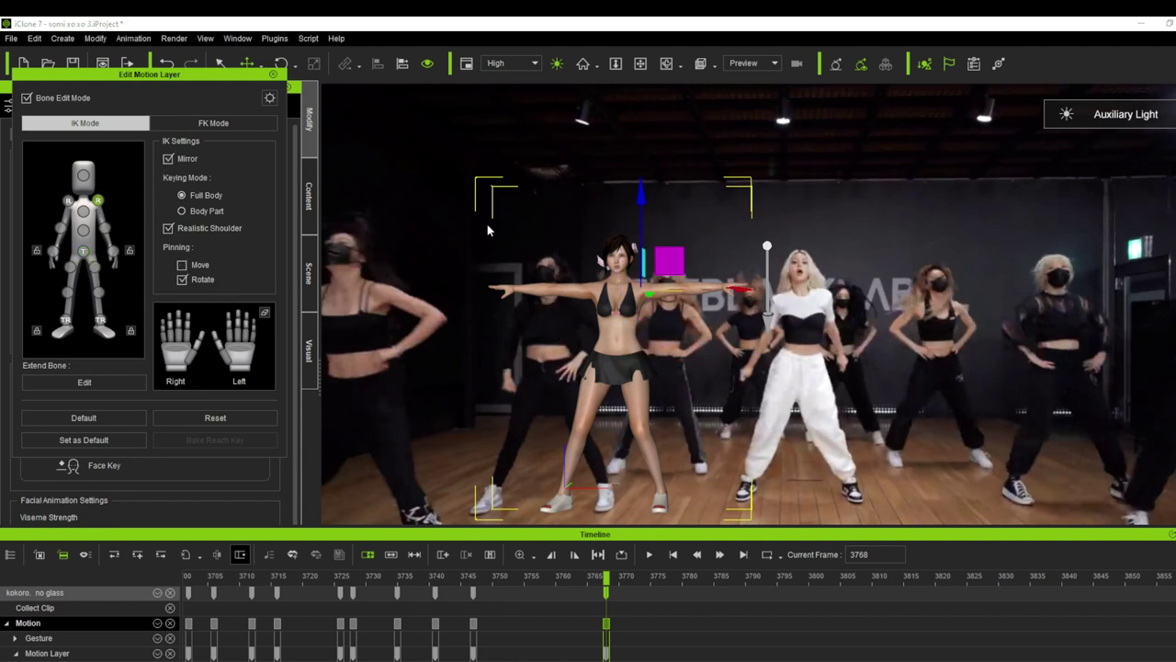
key(e)
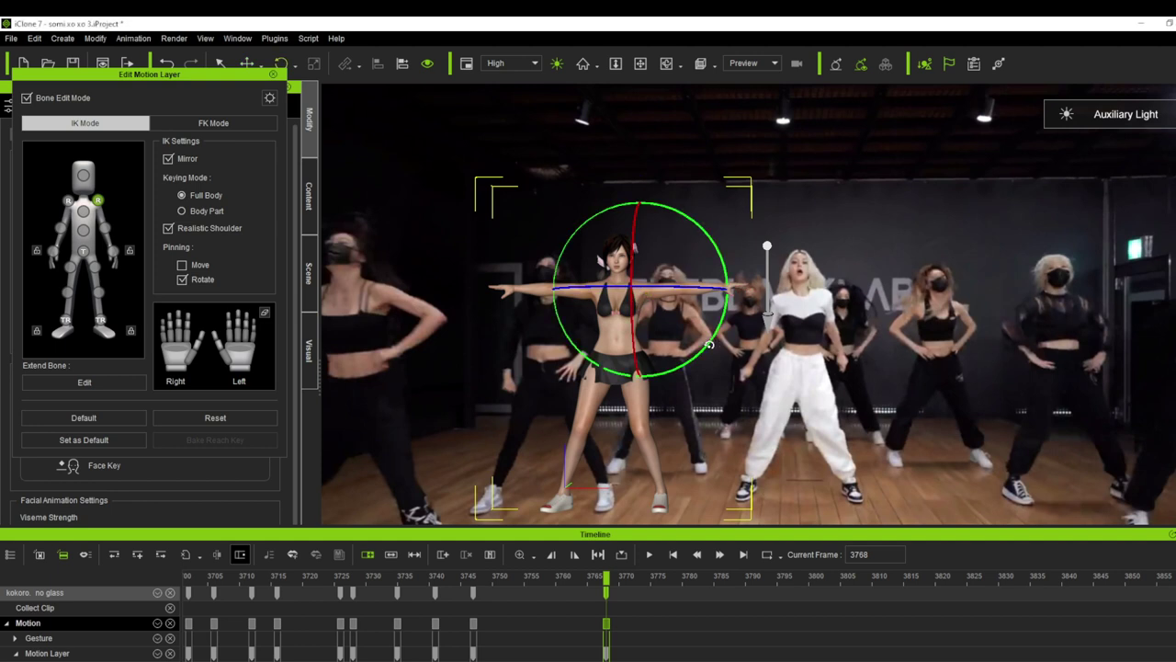
drag(715, 338, 645, 377)
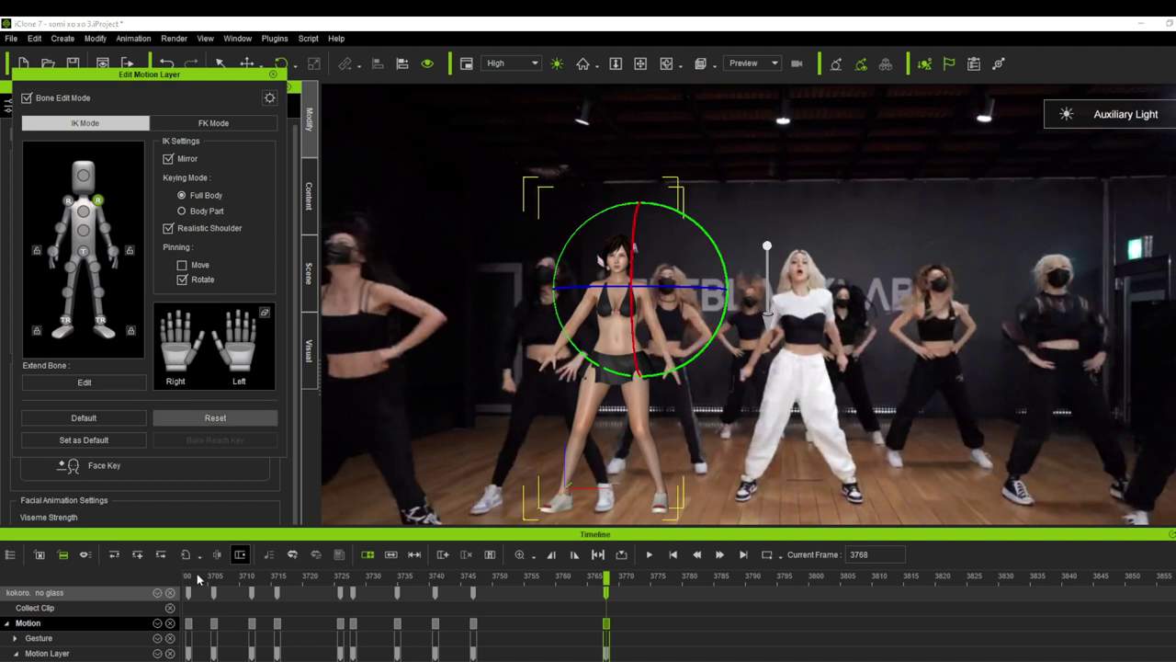
Rotate the dancer's right hand bone.
click(174, 353)
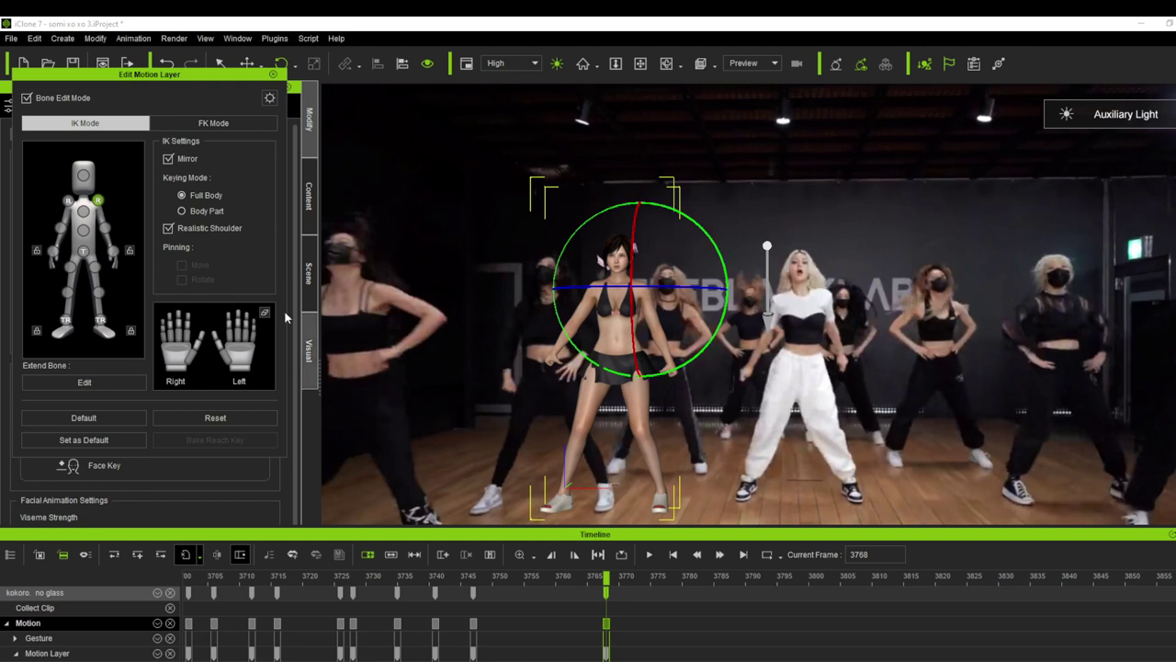
scroll(604, 343, up, 6)
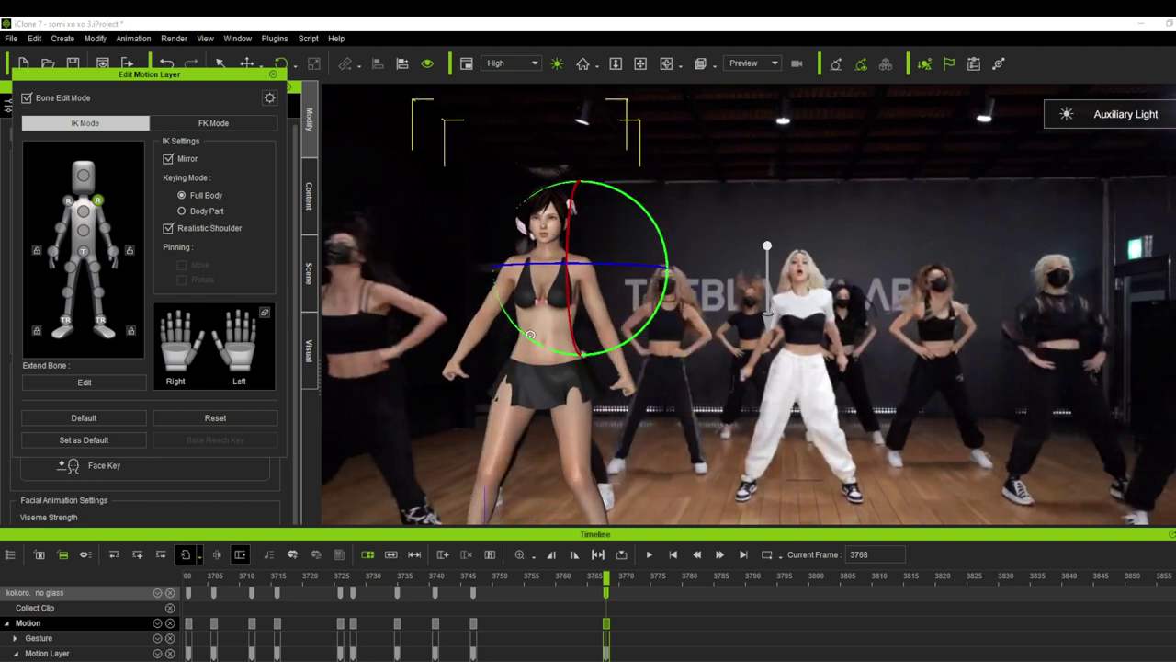
click(441, 419)
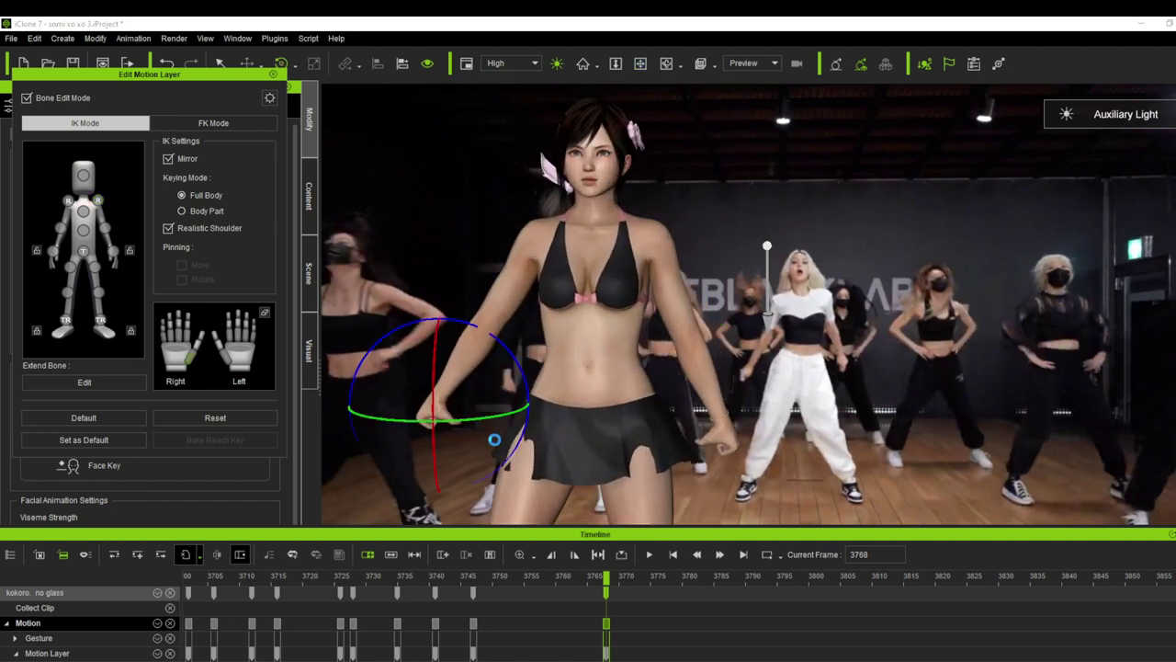
drag(517, 437, 473, 395)
scroll(656, 371, down, 2)
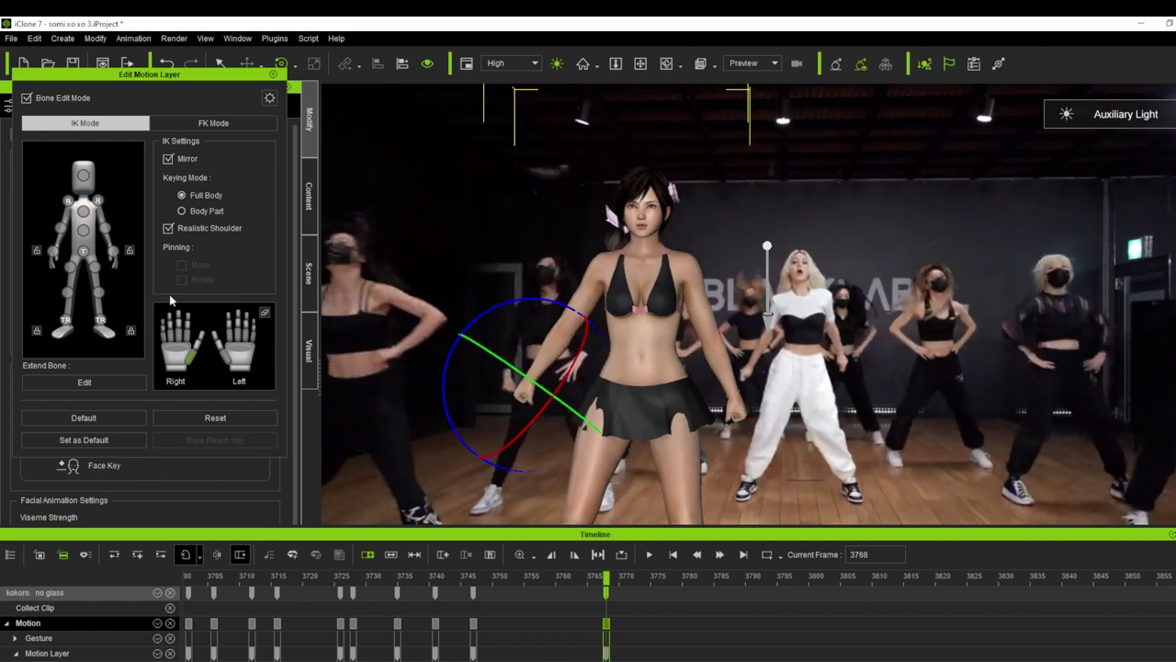
Select the chest bone and turn the dancer's torso toward the reference pose.
click(82, 211)
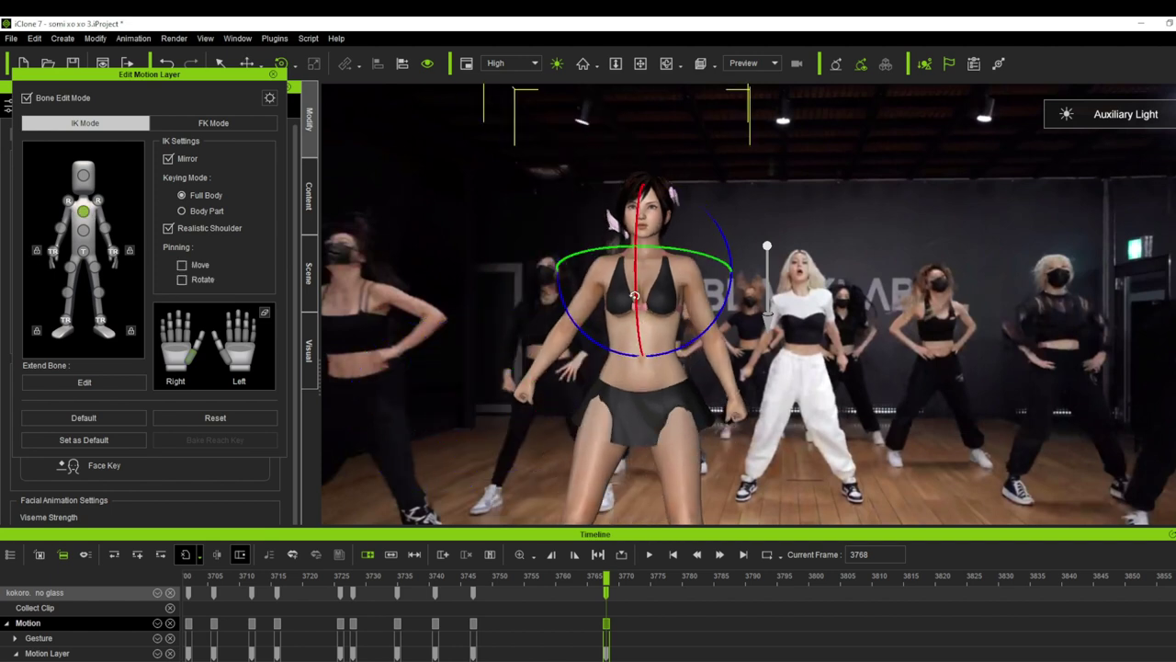
click(638, 263)
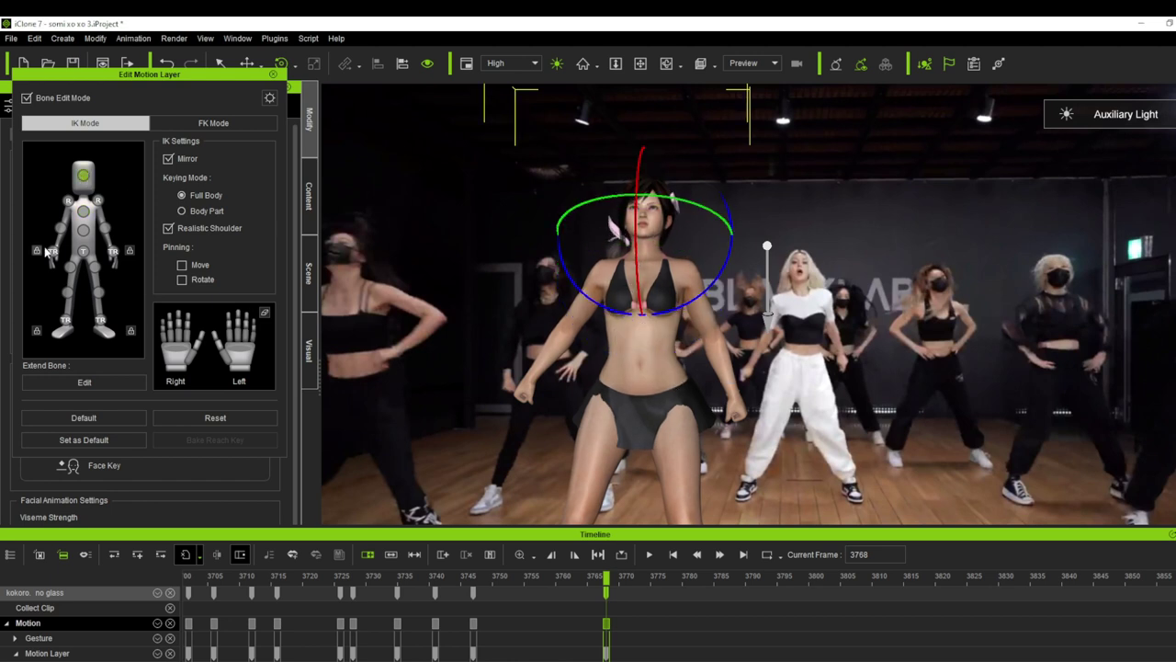
click(68, 200)
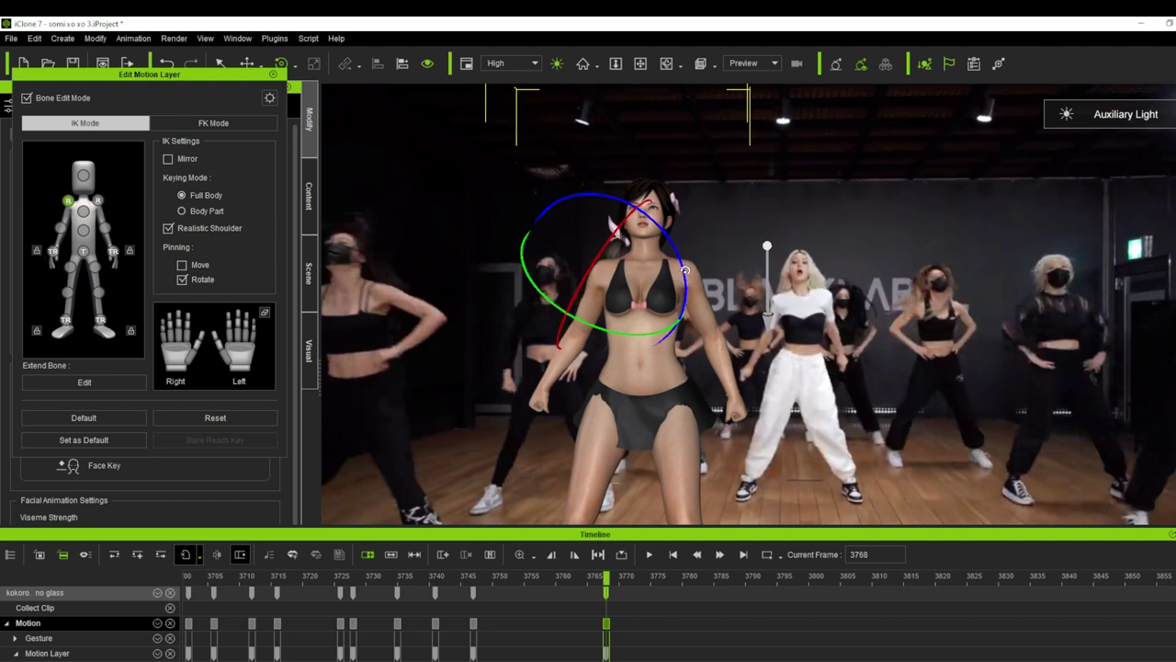
click(669, 349)
drag(692, 351, 579, 307)
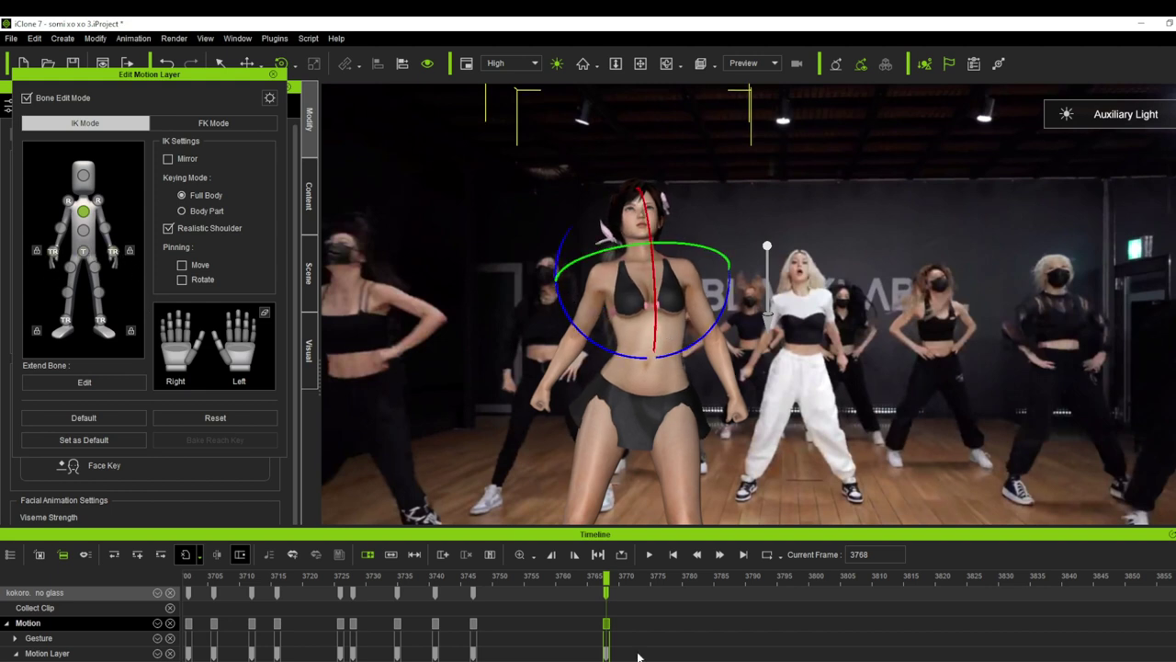
Fine-tune the torso by further tilting, bending and rotating it from the chest.
right_click(607, 625)
click(643, 236)
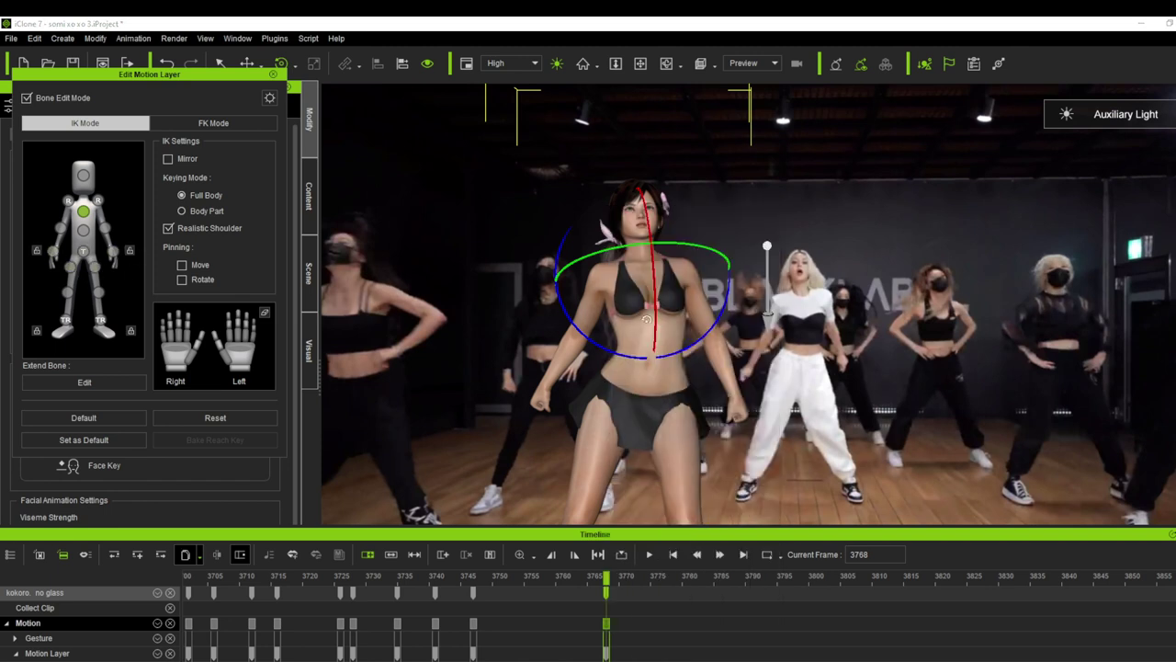
drag(647, 319, 611, 478)
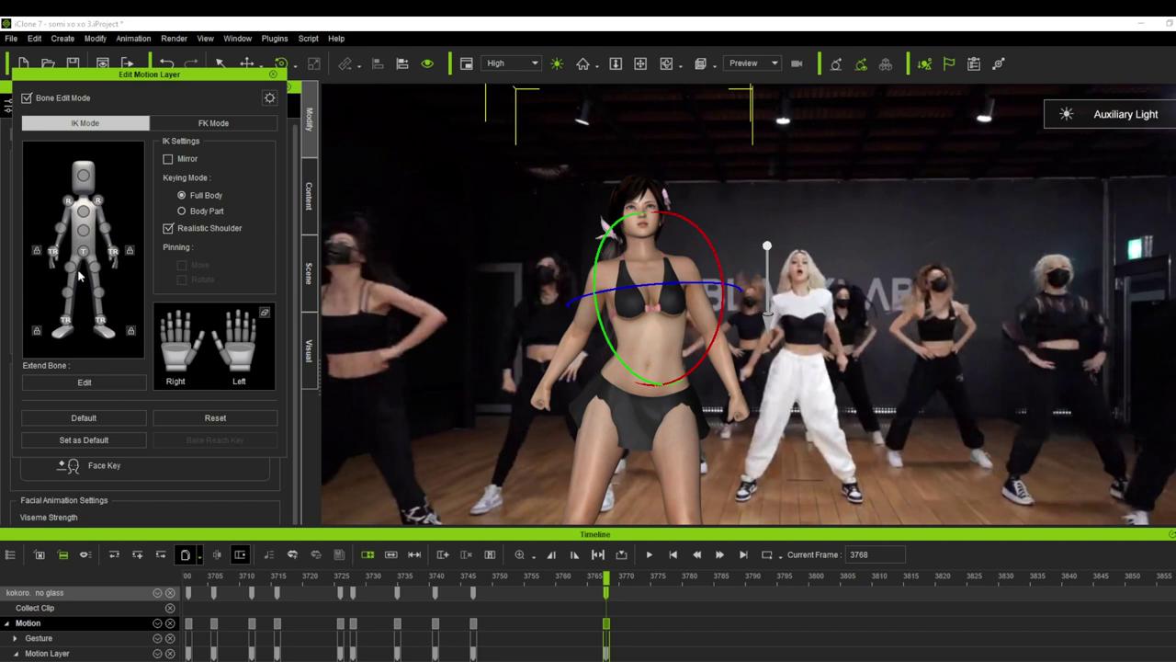
click(82, 210)
drag(648, 355, 662, 352)
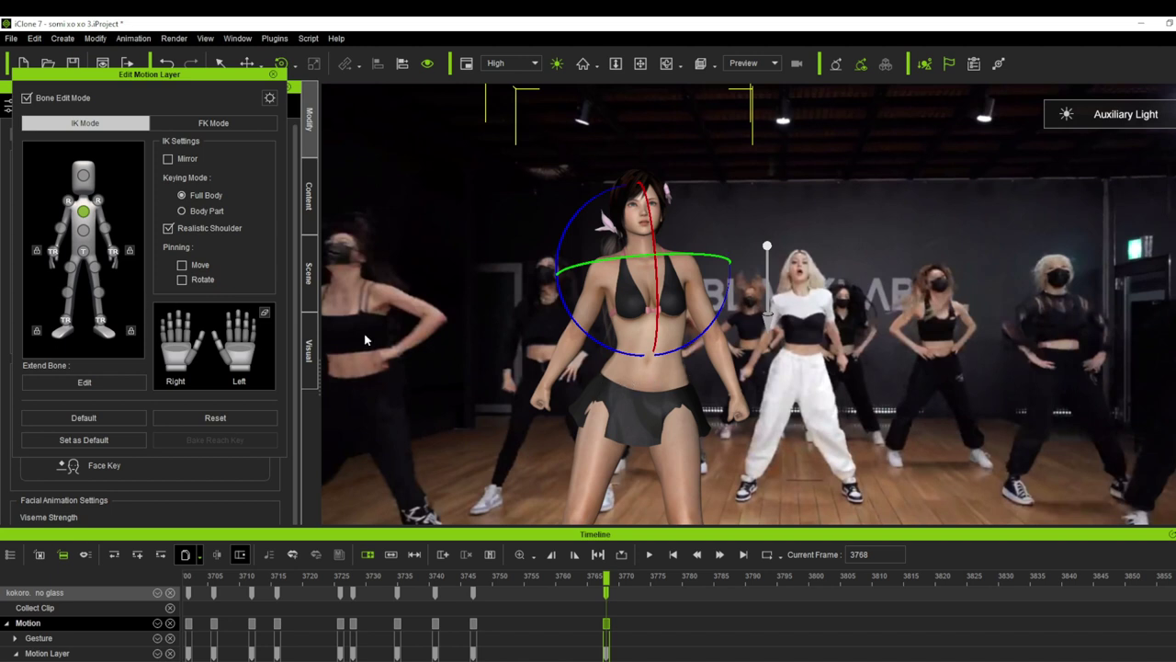
drag(595, 344, 570, 311)
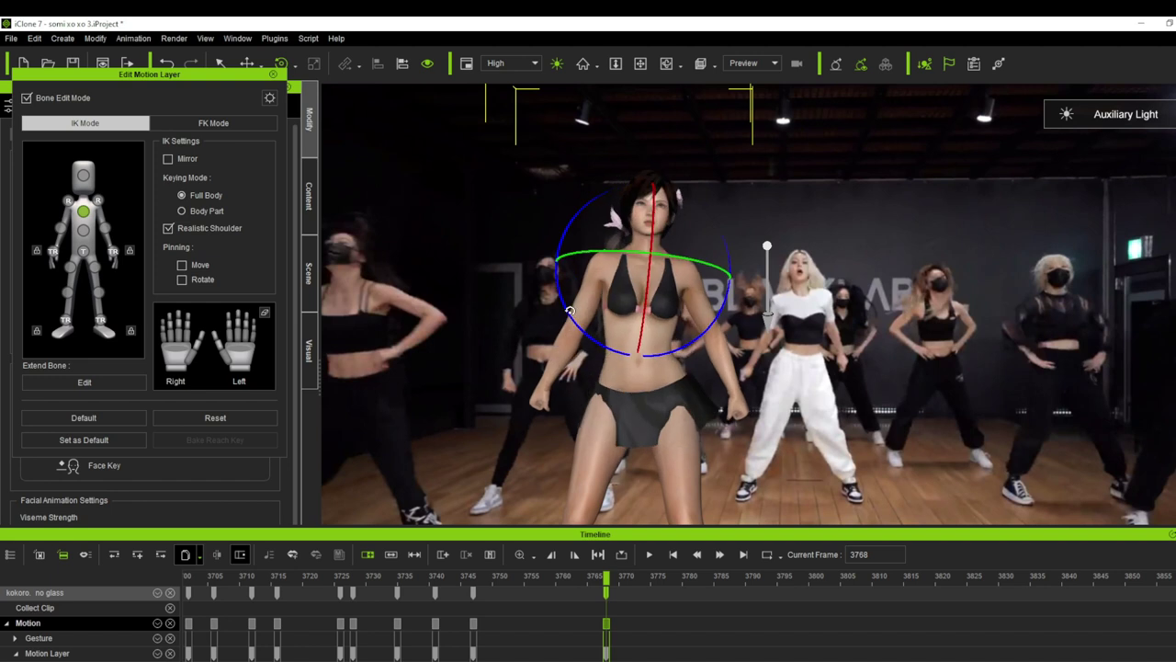
mouse_move(689, 343)
mouse_down()
mouse_move(620, 439)
mouse_move(693, 346)
mouse_up()
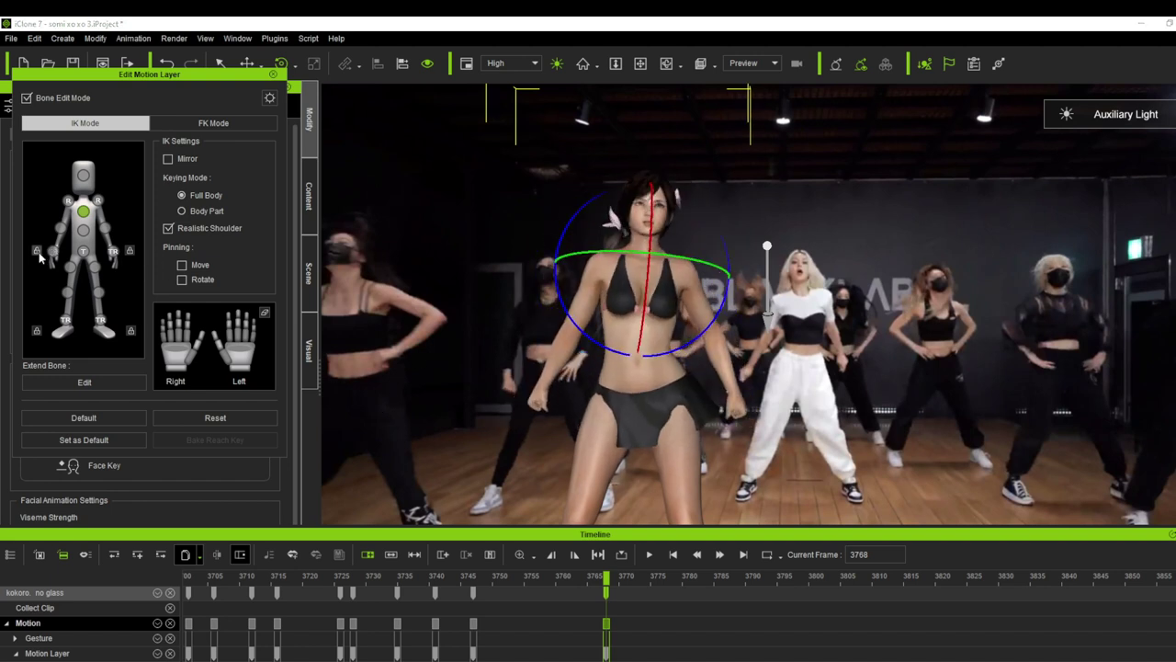
drag(601, 345, 630, 373)
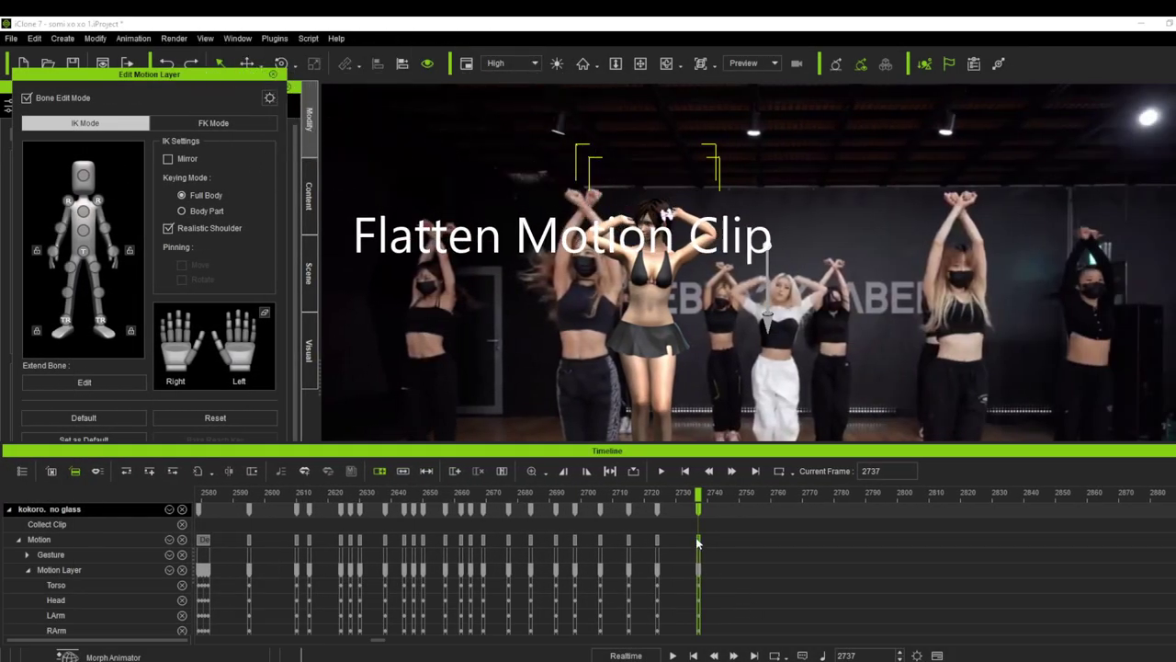
Select the Motion track's keys and apply Flatten Motion Clip > Flatten All Parts.
right_click(698, 570)
mouse_move(758, 228)
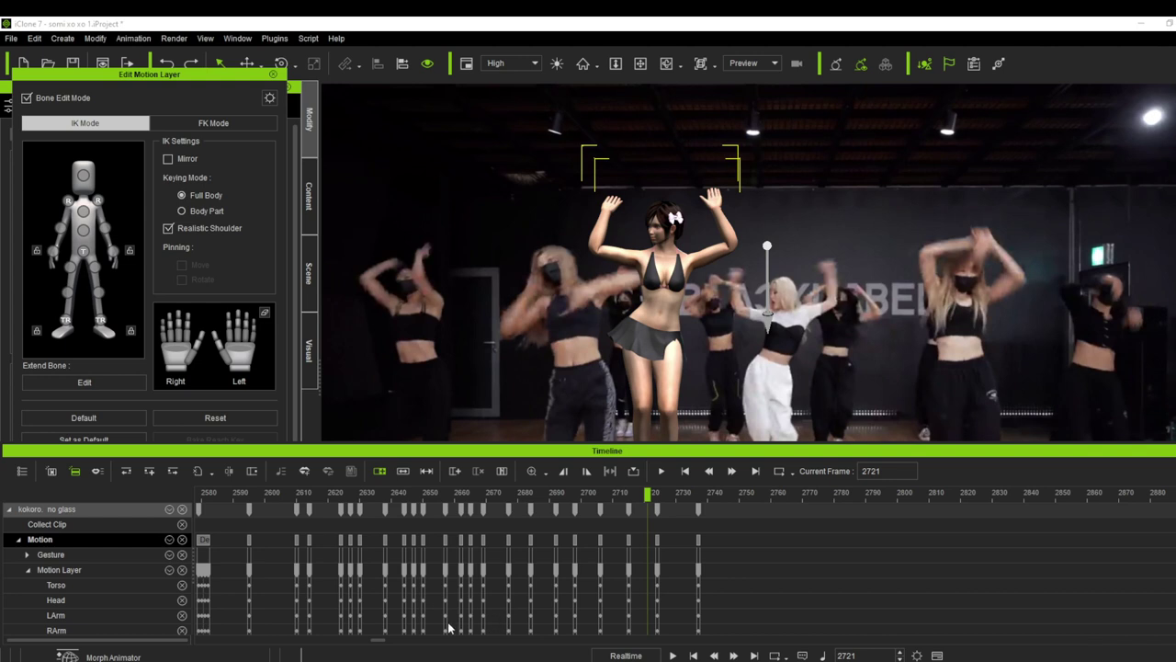
drag(383, 646, 377, 646)
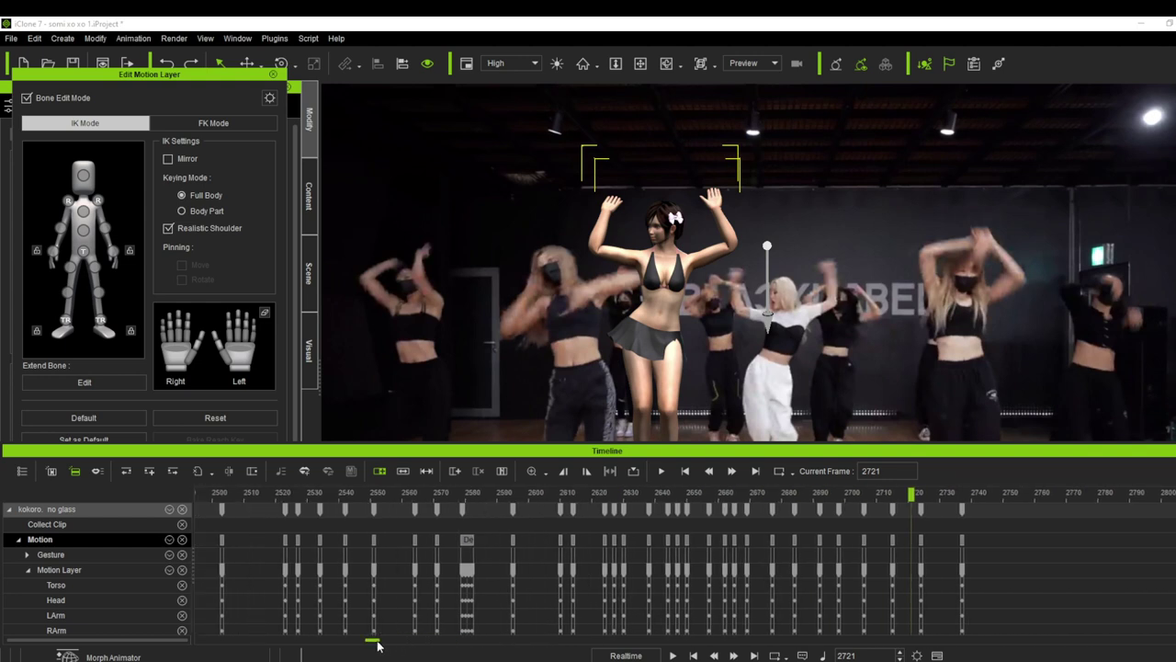
scroll(546, 536, down, 4)
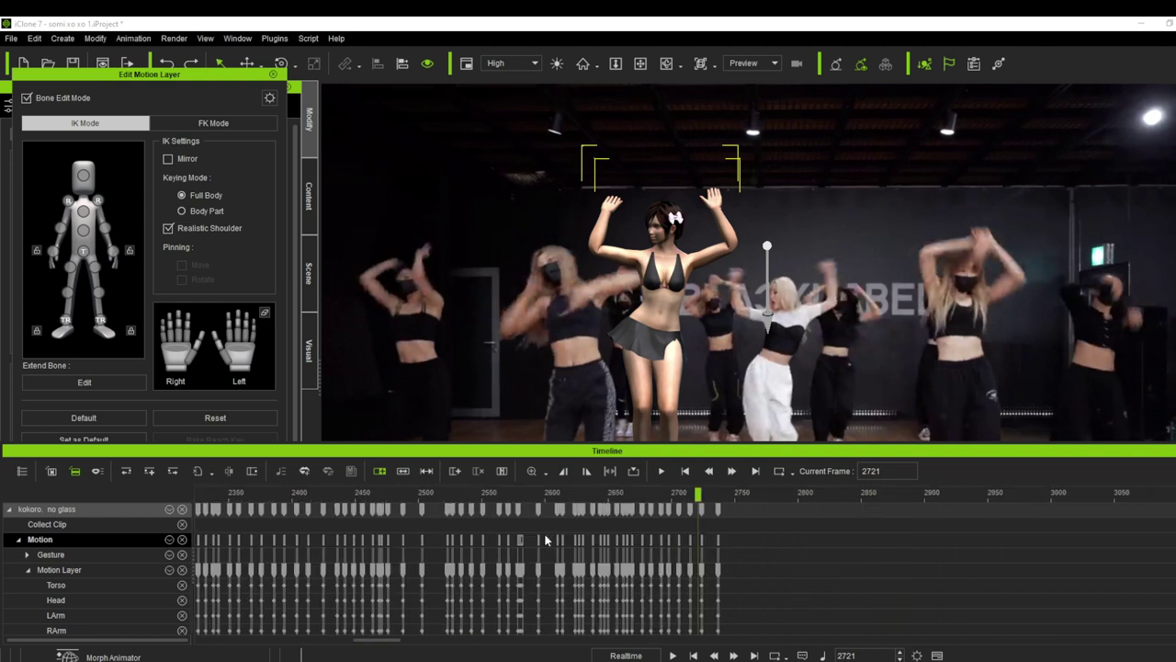
drag(386, 638, 373, 639)
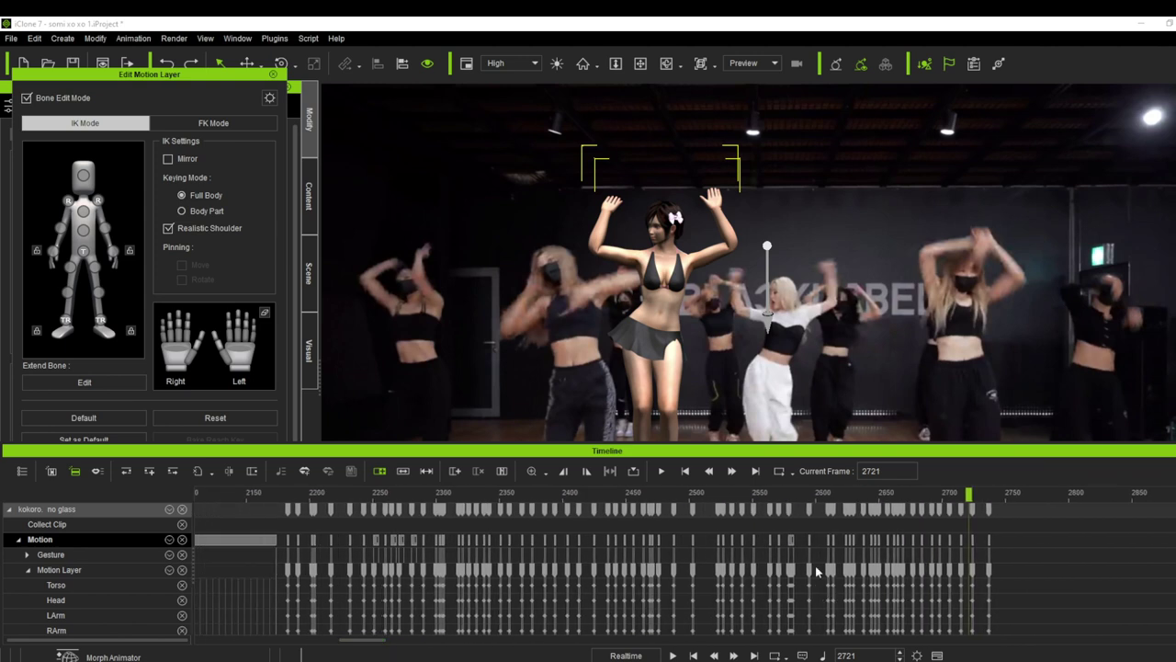
drag(994, 544, 281, 544)
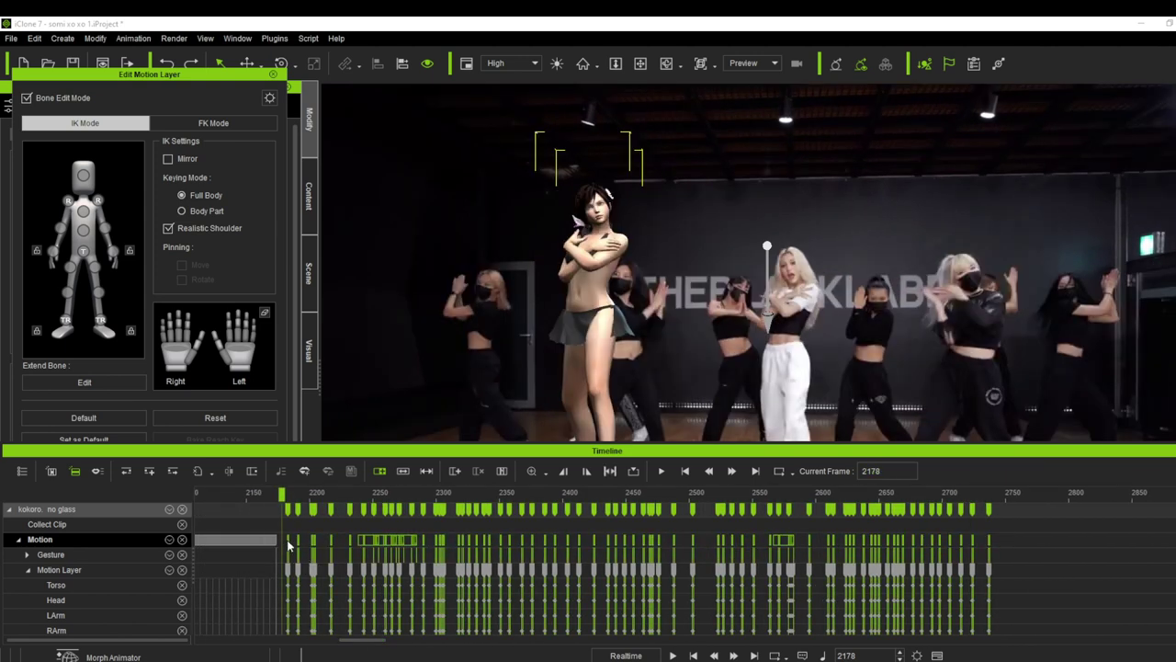
right_click(286, 539)
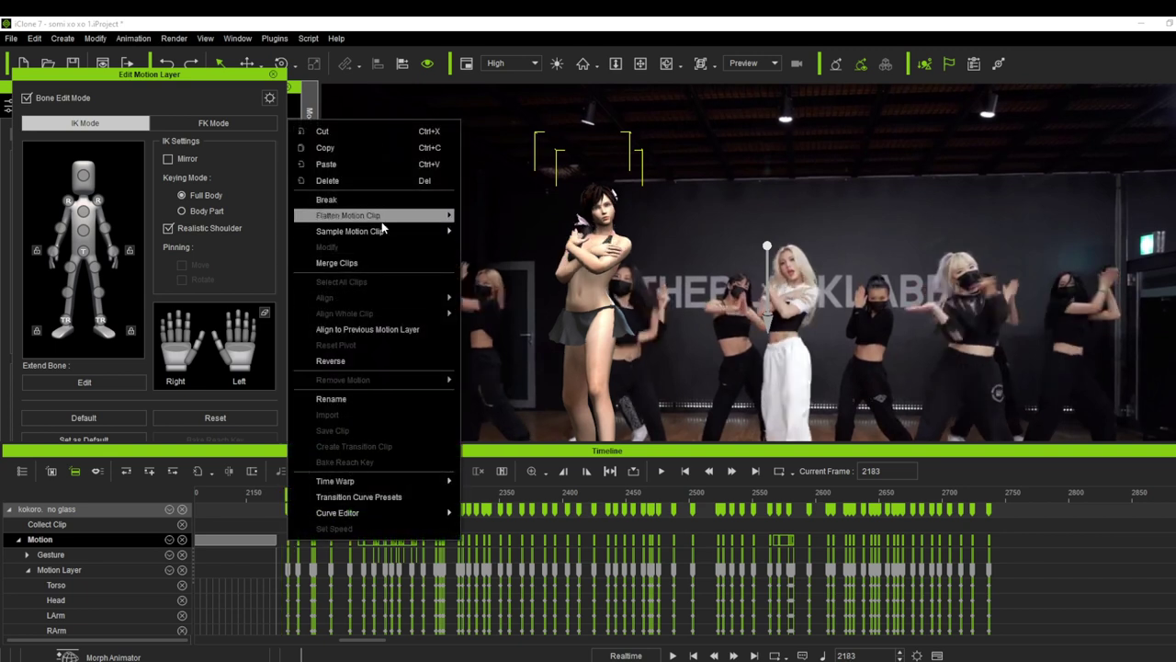
mouse_move(382, 223)
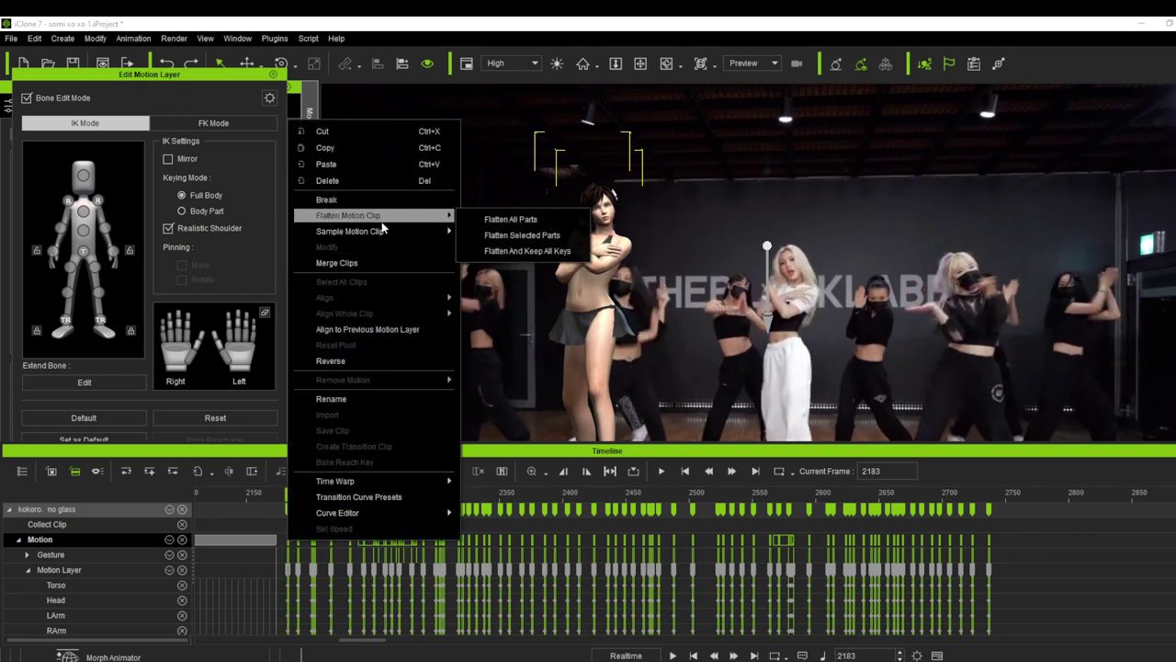
click(507, 220)
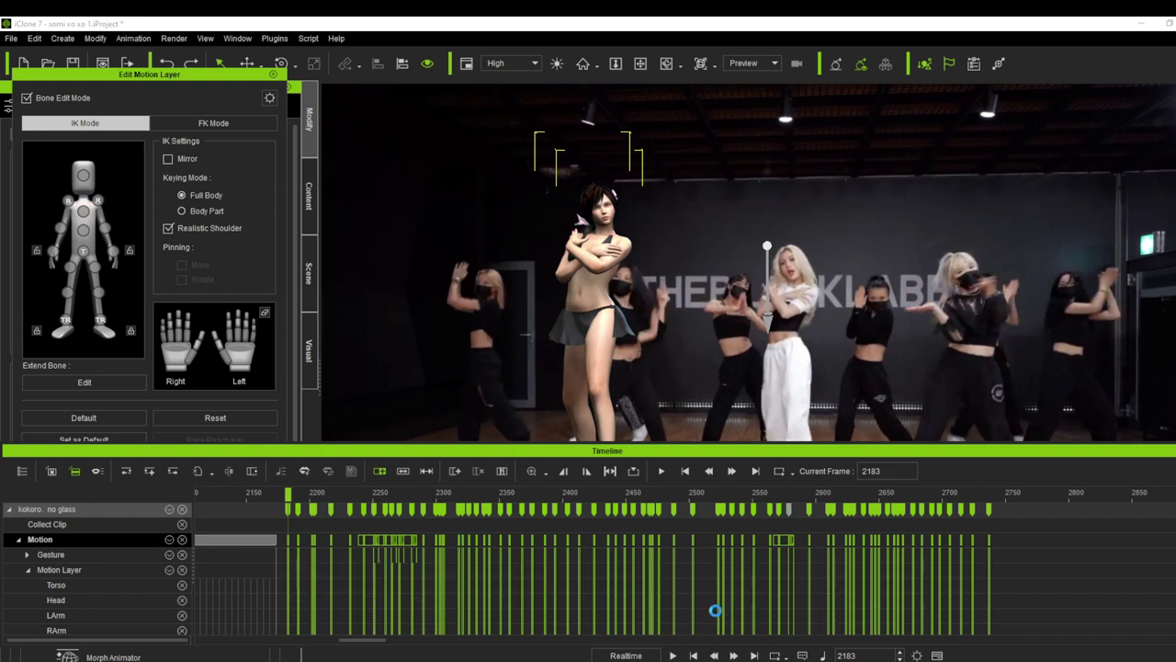
click(992, 526)
Resample the frame 2737 motion with Sample Motion Clip > Sample All Parts - Per Frame.
scroll(990, 529, up, 4)
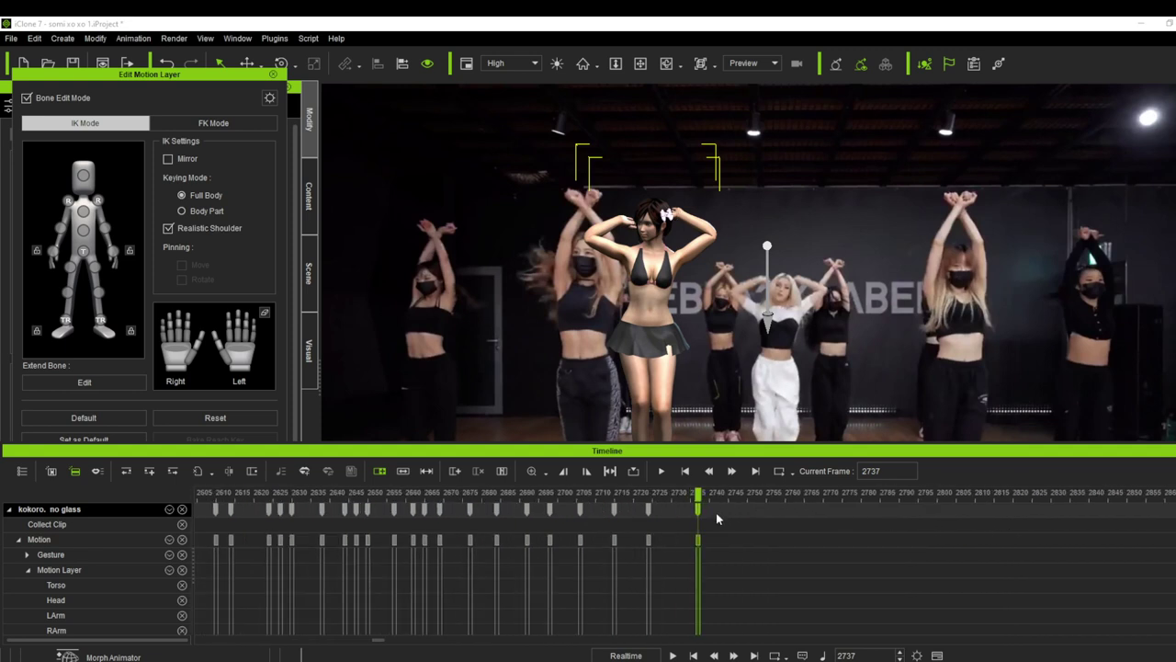
scroll(716, 520, up, 2)
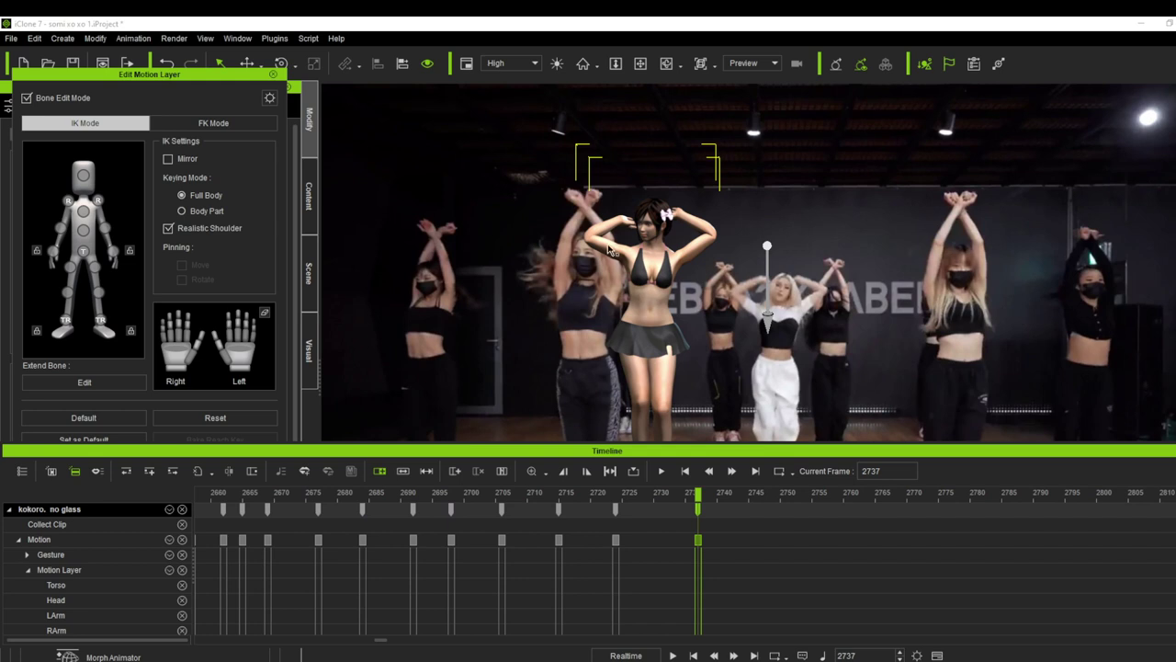
click(81, 210)
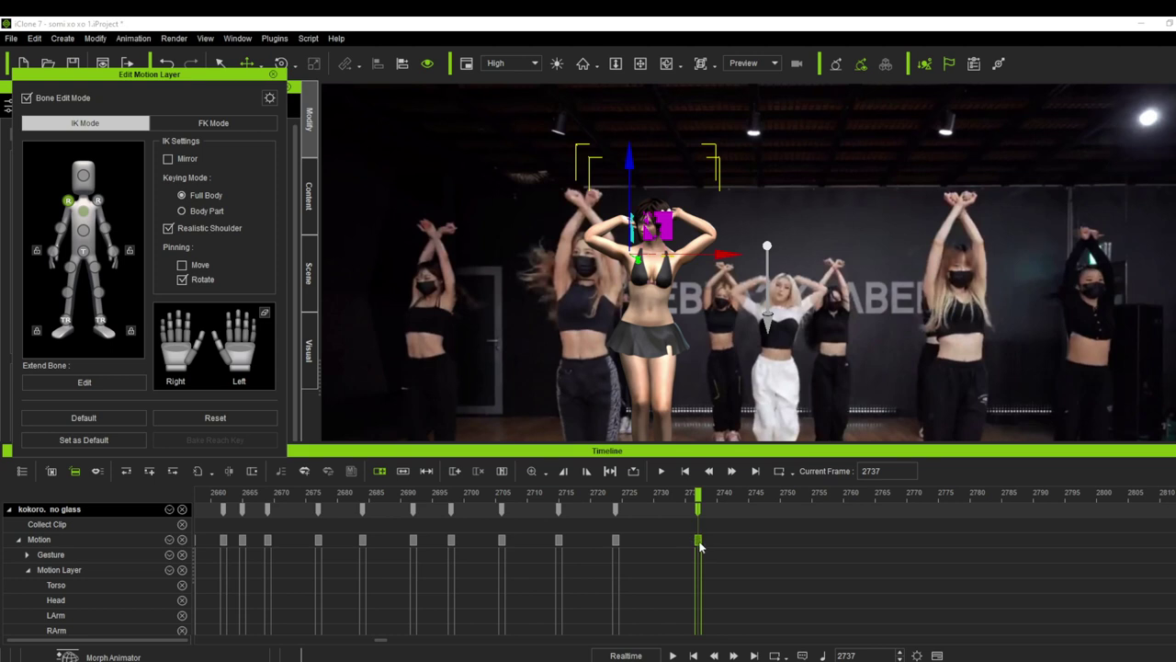
click(698, 545)
right_click(698, 545)
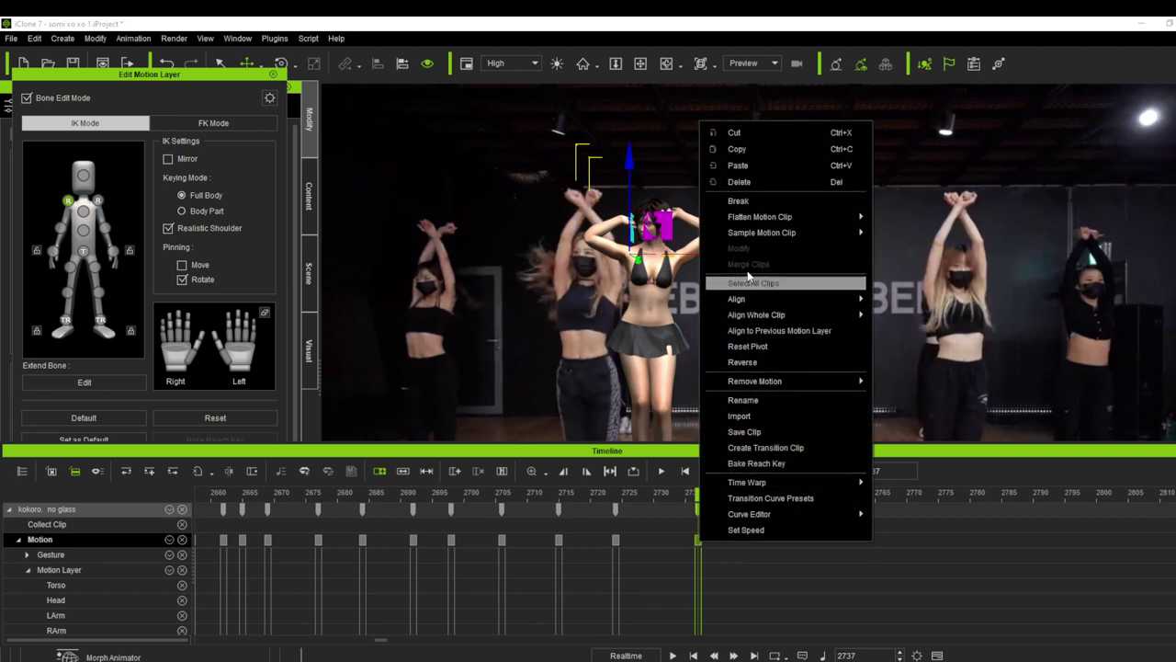
mouse_move(753, 241)
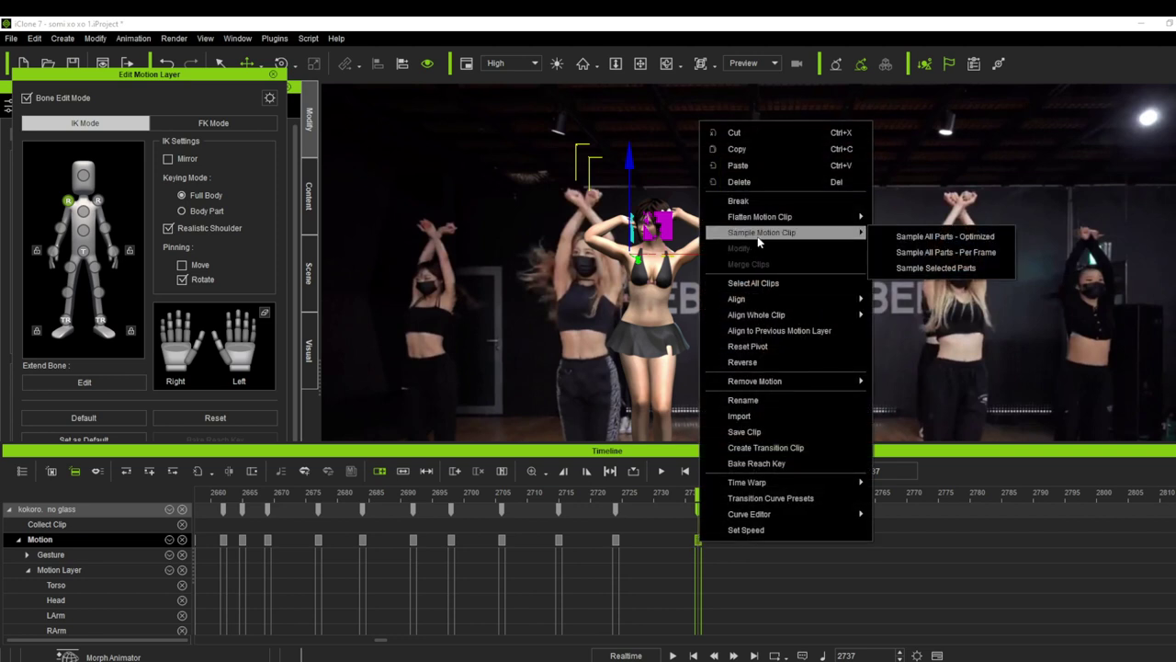
click(906, 253)
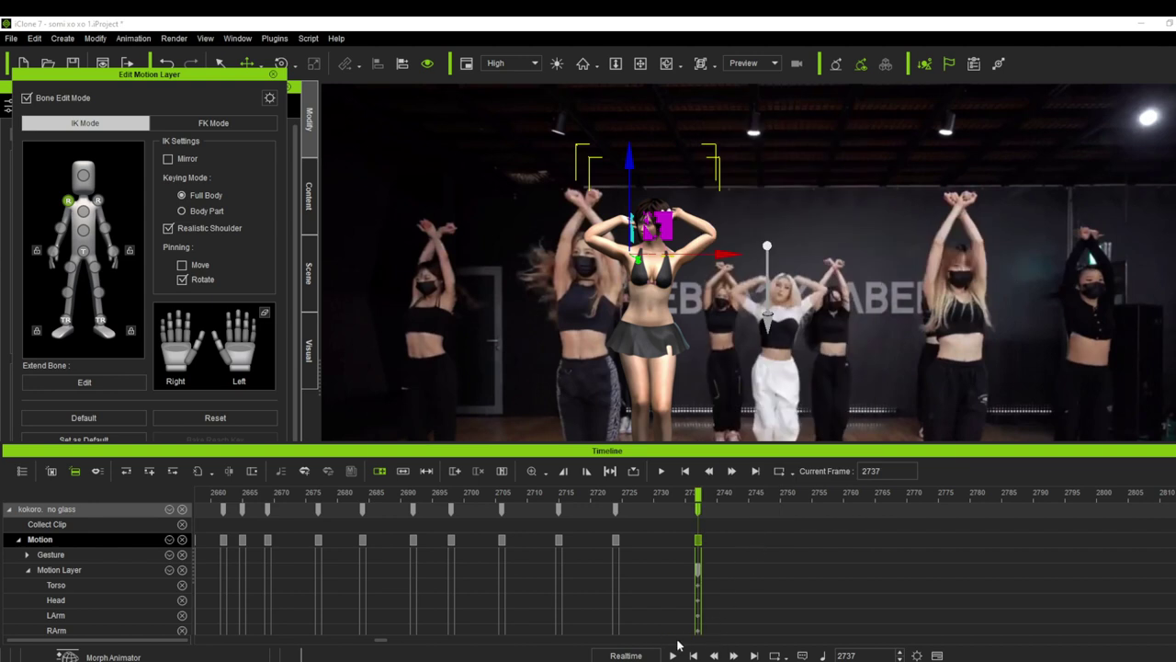
Delete the RArm track's key at frame 2737.
drag(706, 454, 712, 442)
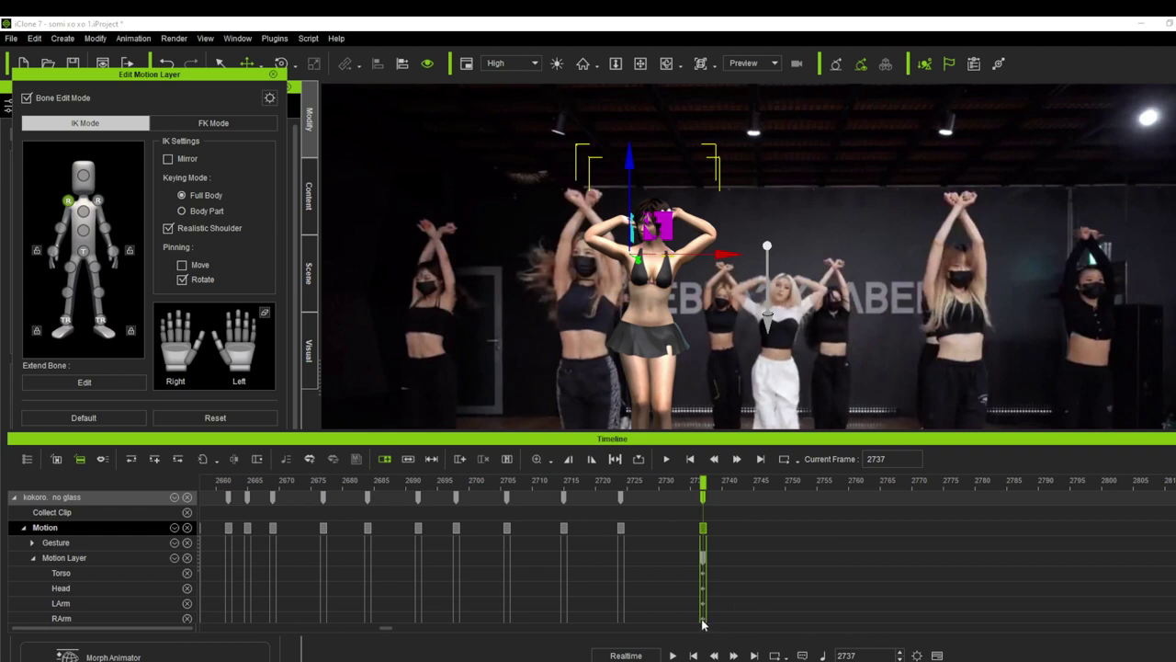
click(234, 416)
click(704, 622)
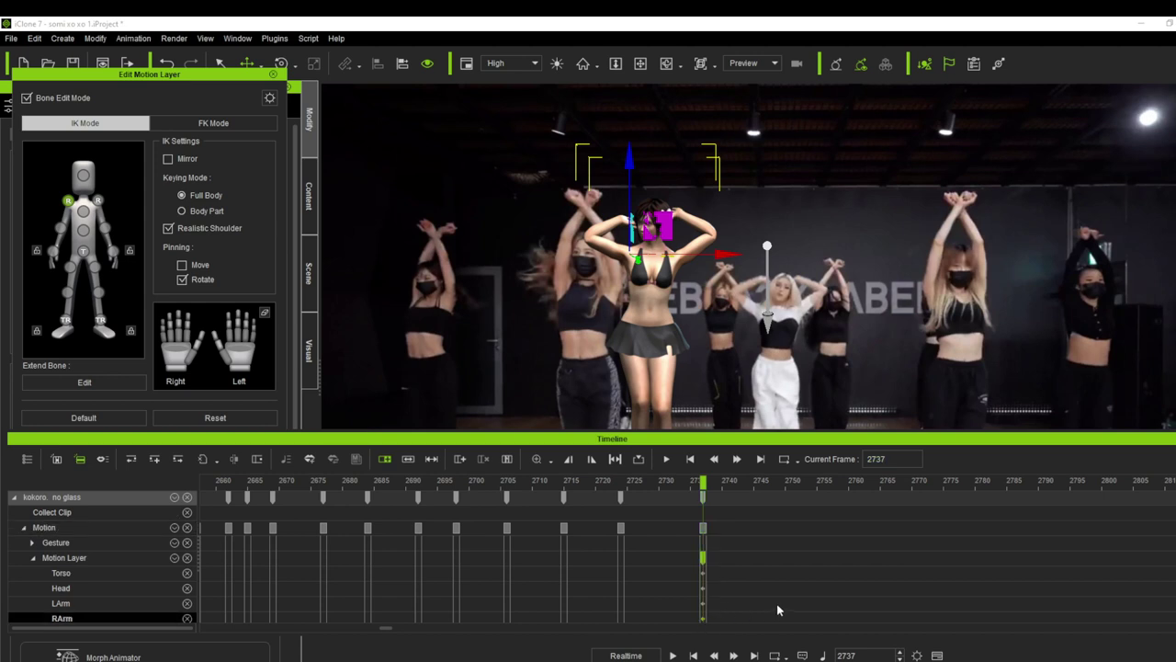
click(705, 613)
key(Delete)
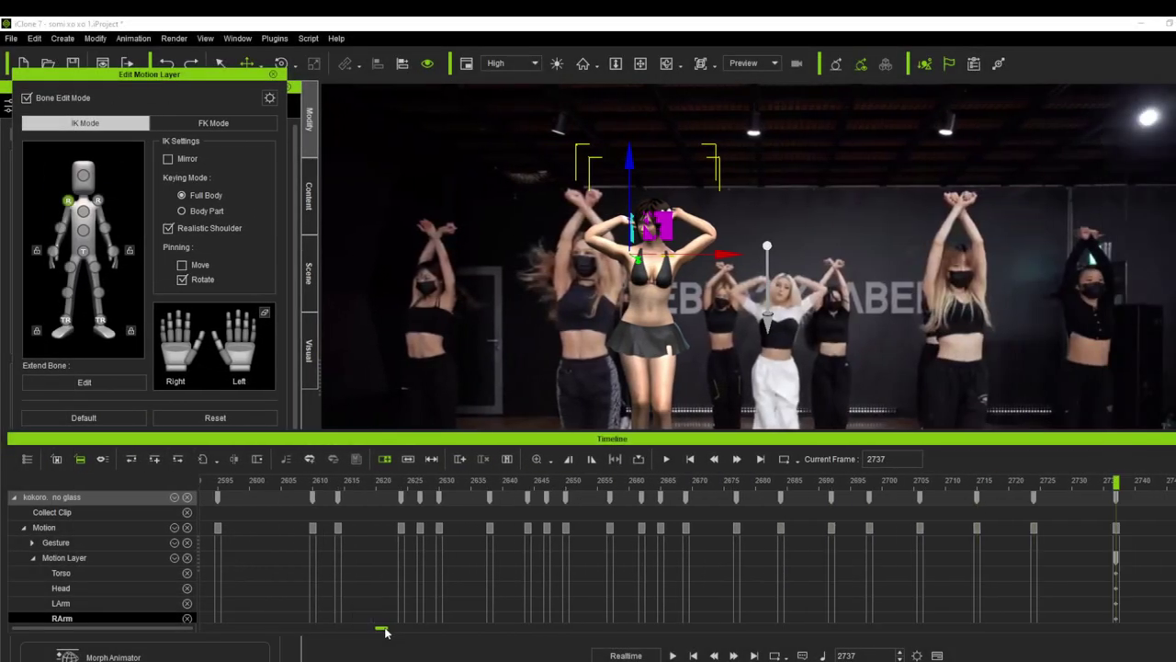
drag(381, 631, 344, 630)
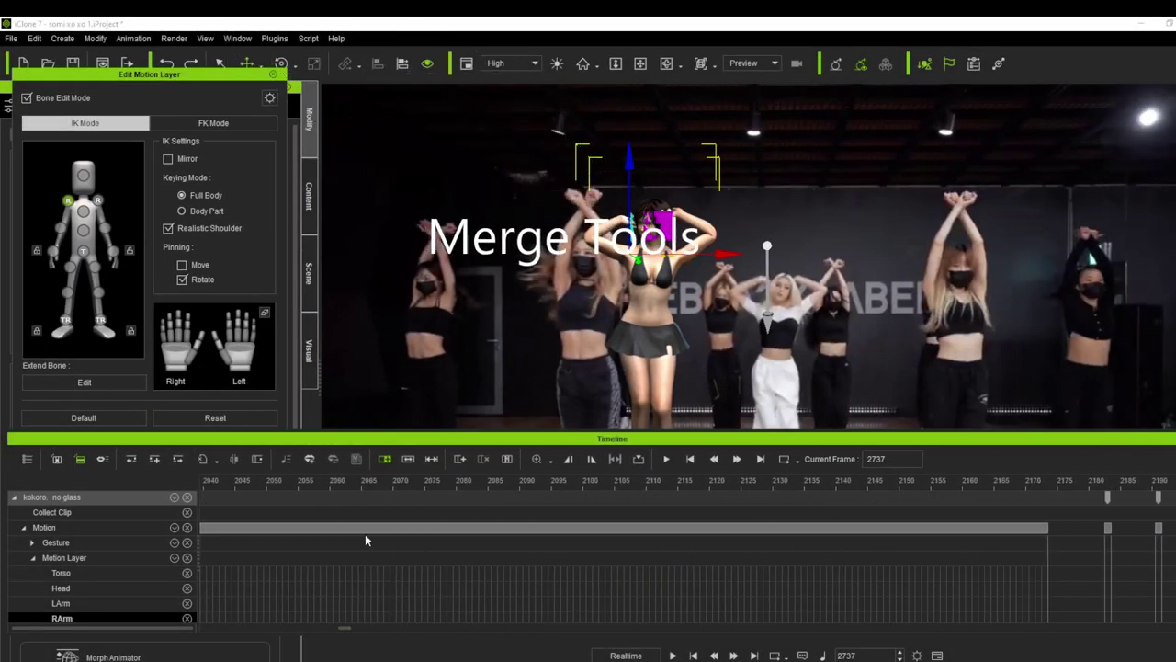
Apply the Ease Out time warp to the dancer's motion clip, producing Merged Clip_1.
click(429, 528)
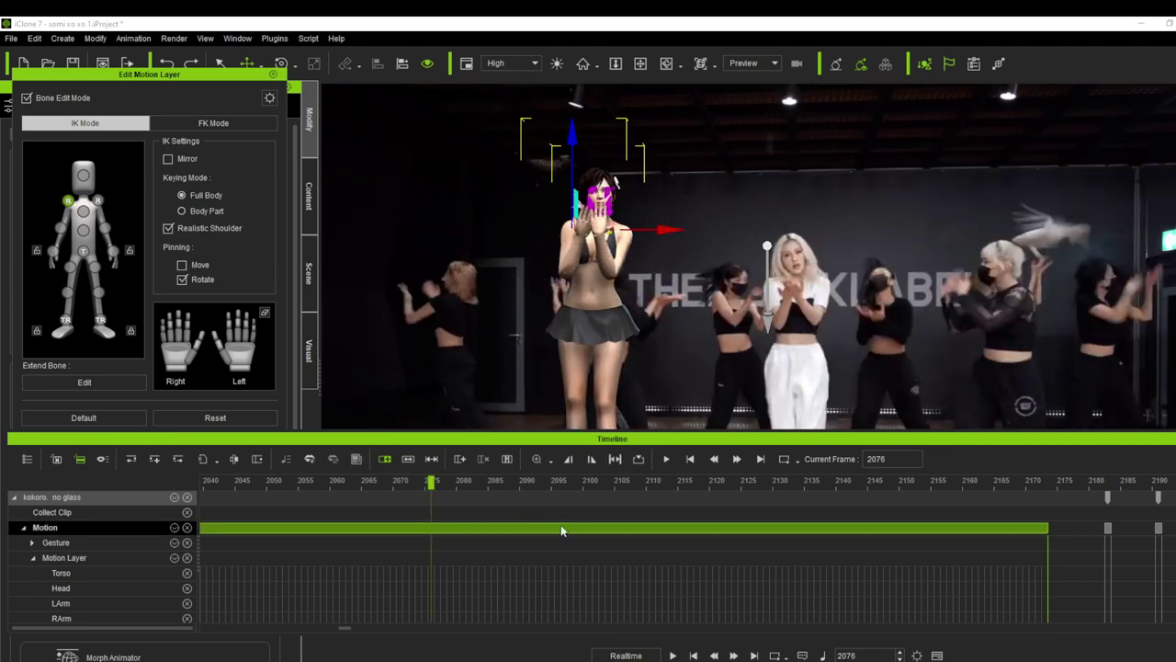
right_click(562, 530)
mouse_move(680, 464)
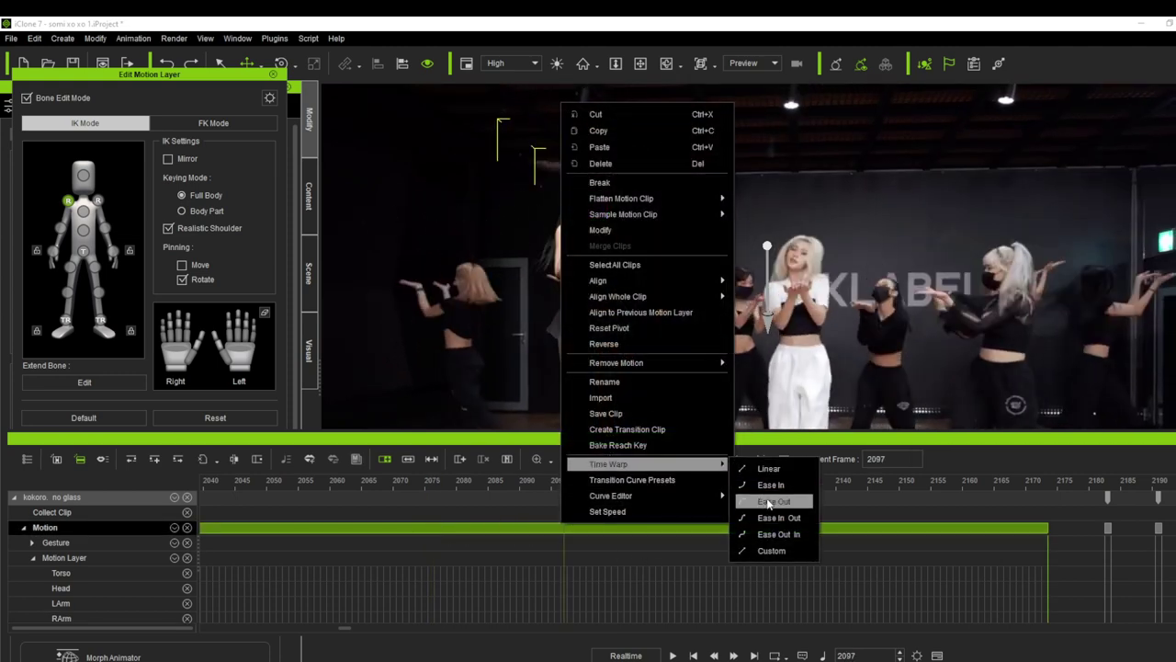
click(769, 504)
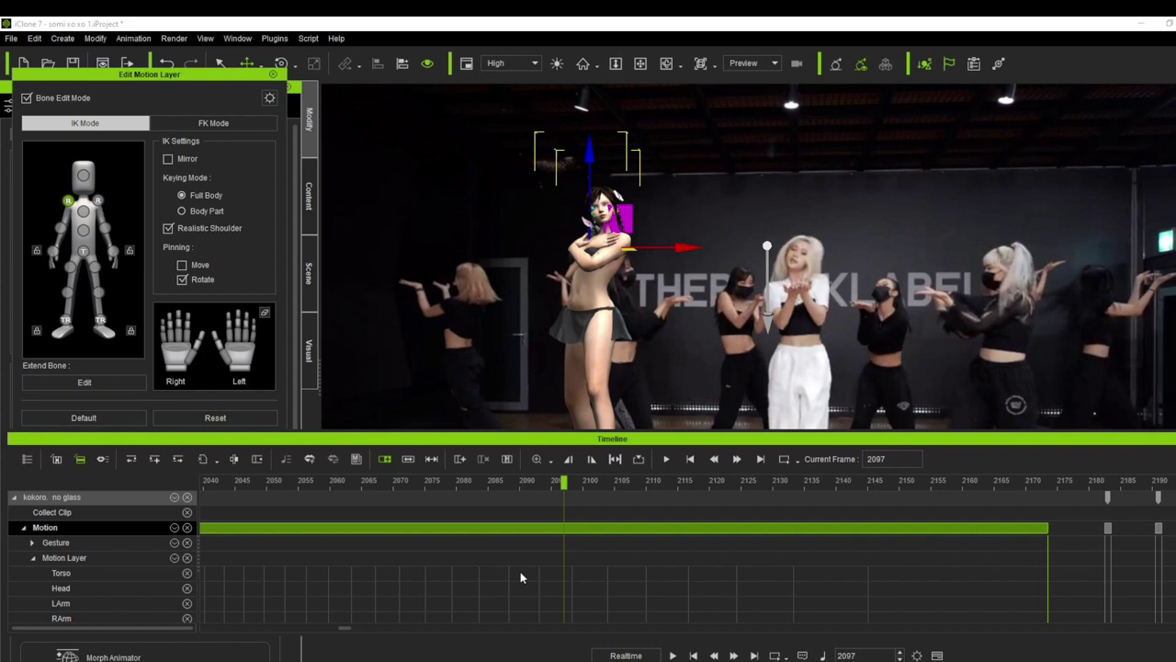
scroll(520, 577, down, 3)
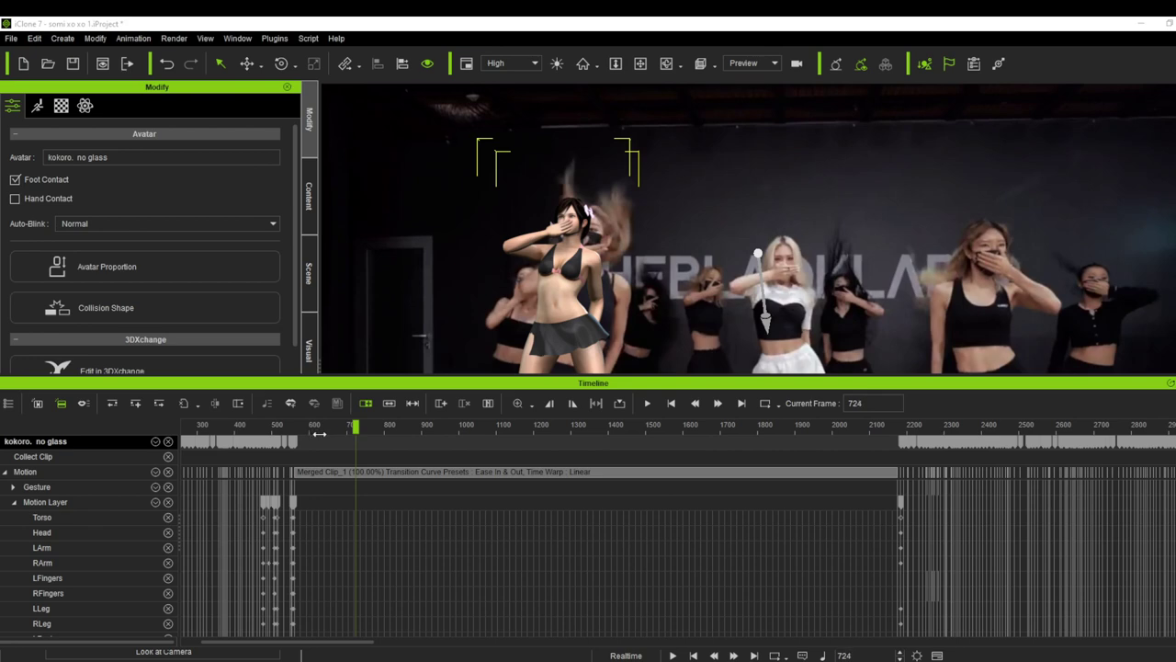
Preview the dance, then set Merged Clip_1's time warp to Ease In Out.
drag(319, 433, 288, 441)
click(647, 402)
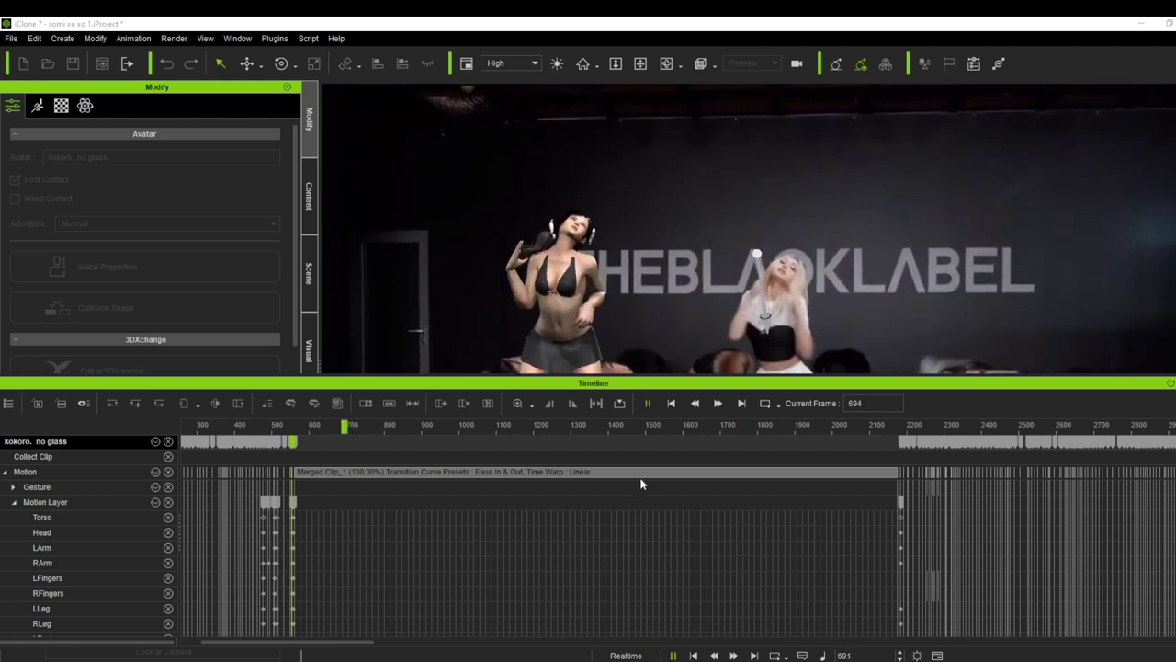
click(648, 404)
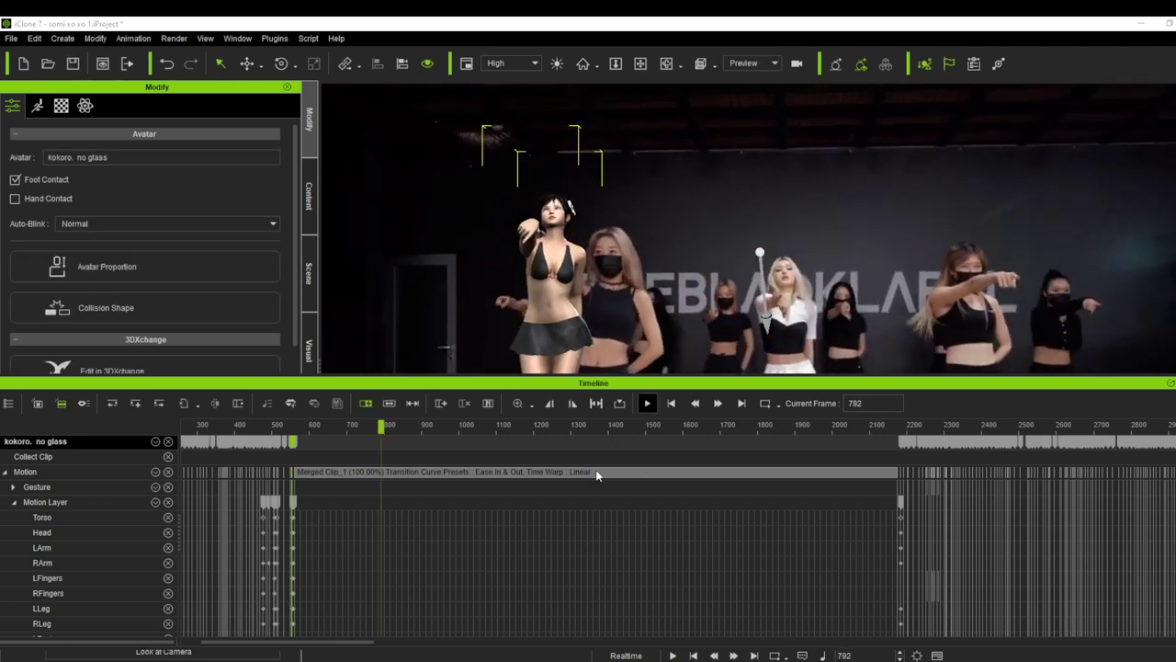
click(595, 471)
right_click(597, 471)
mouse_move(712, 413)
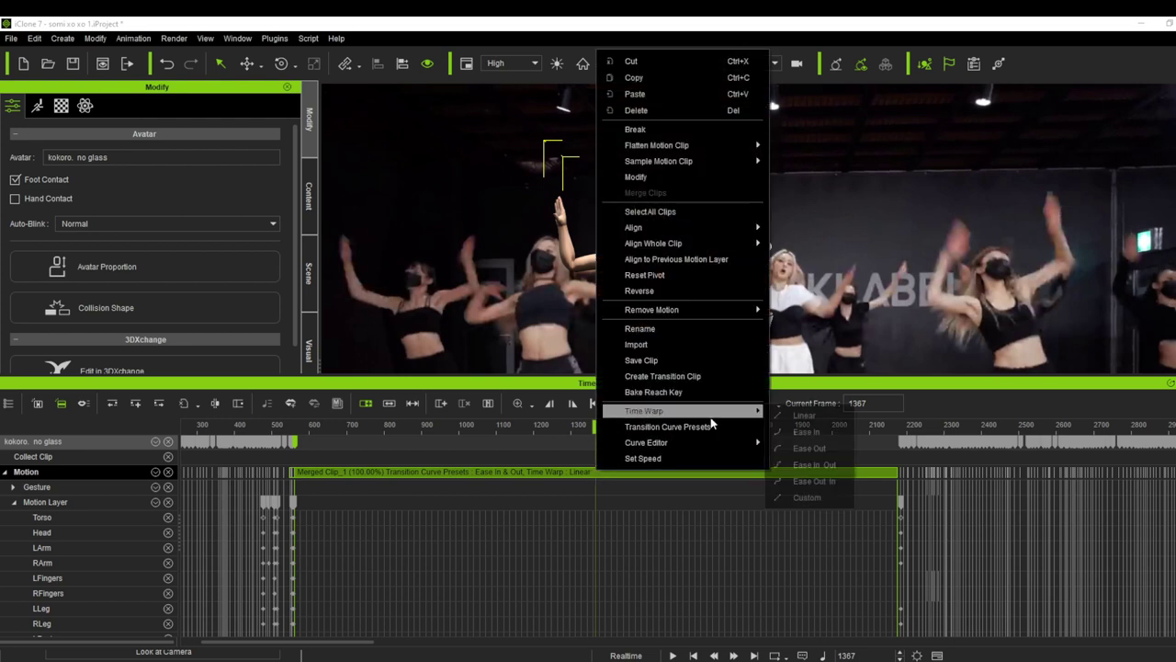
click(787, 469)
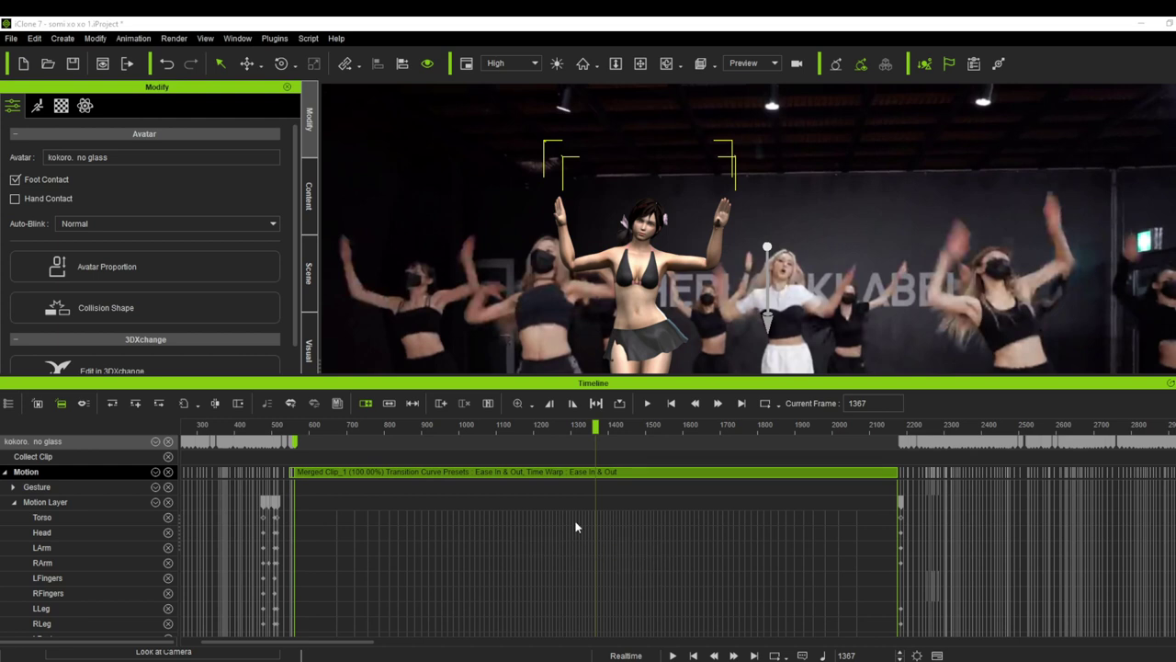
Scrub back to about frame 639 and play the dance to check the Ease In Out warp.
drag(499, 433, 296, 456)
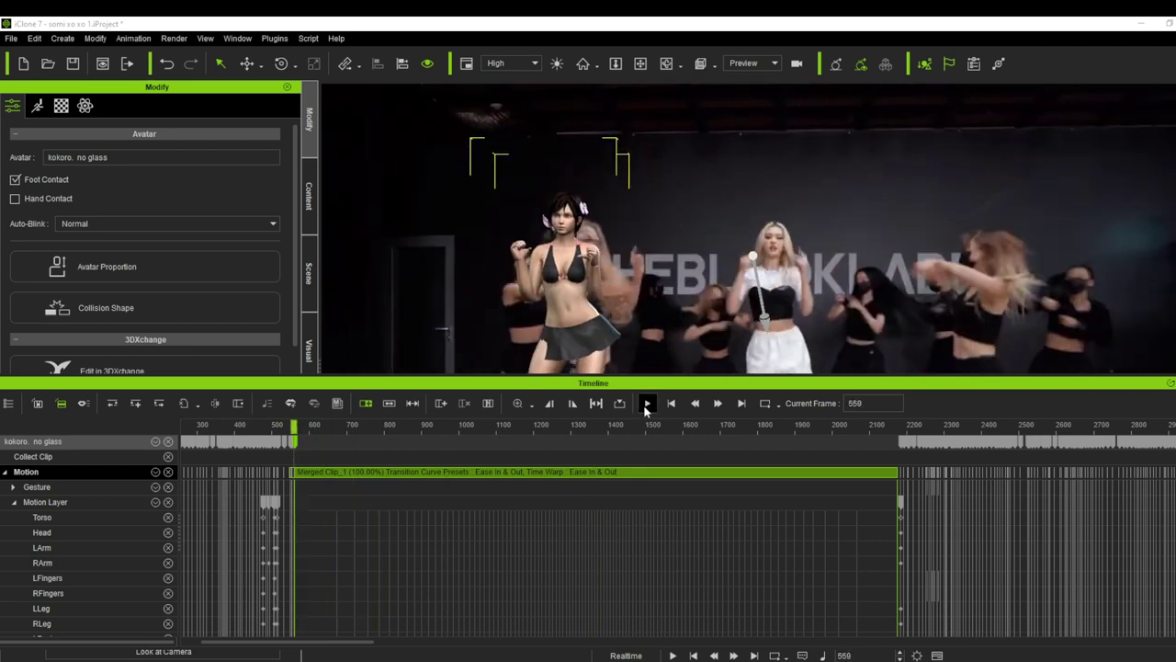
click(647, 405)
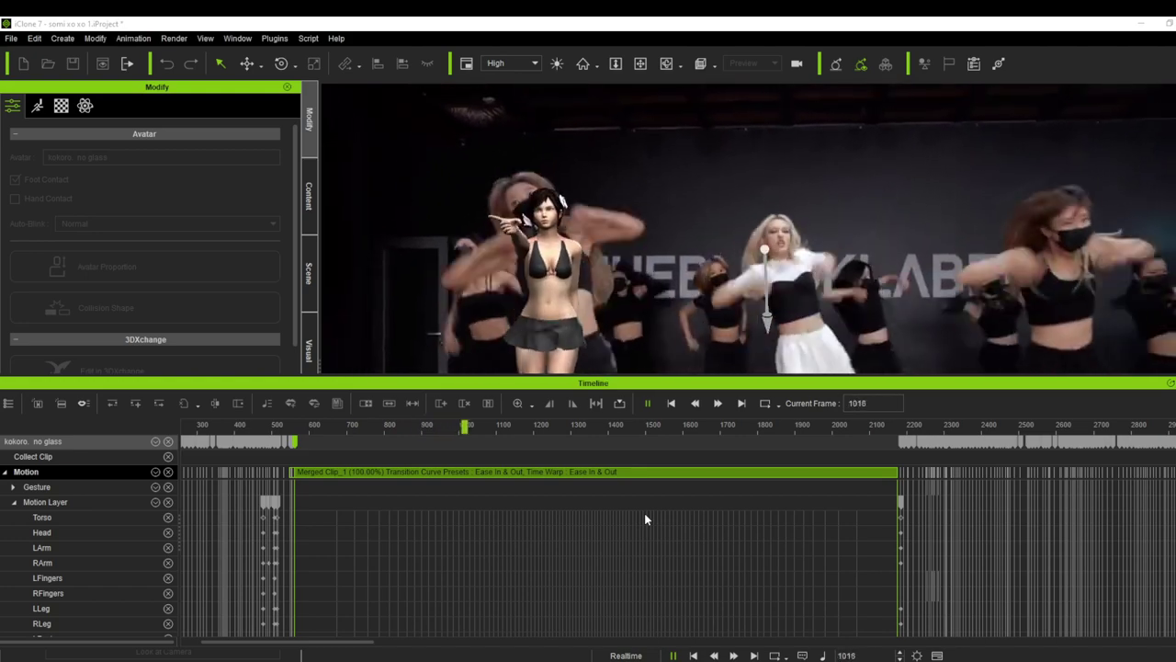
click(648, 405)
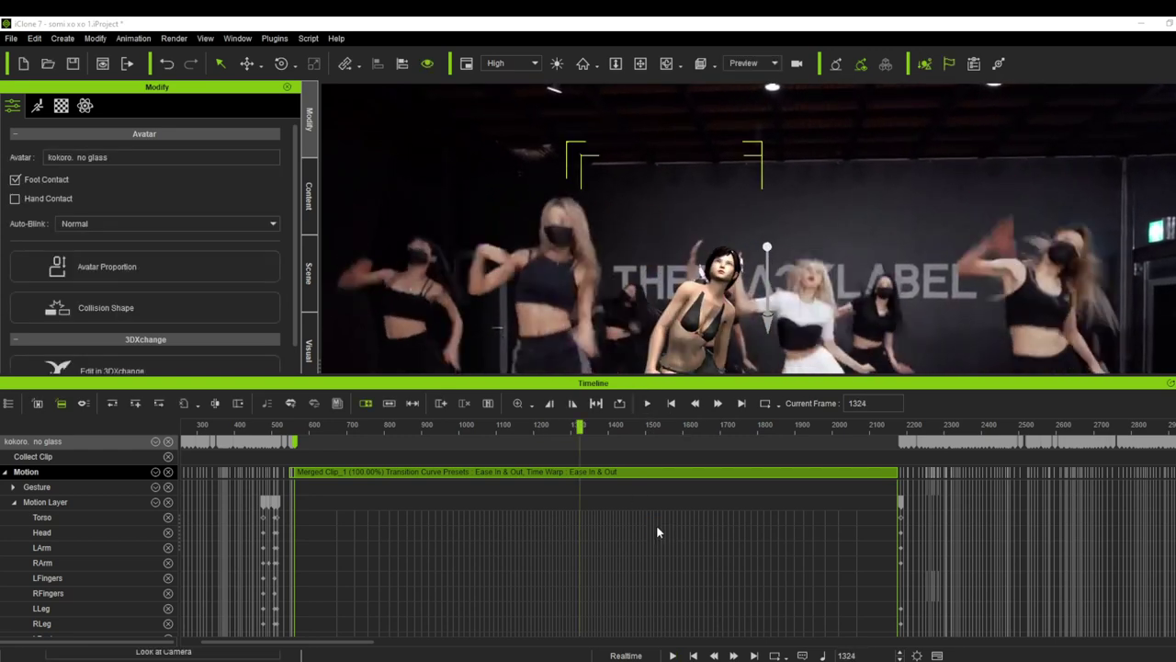
click(648, 404)
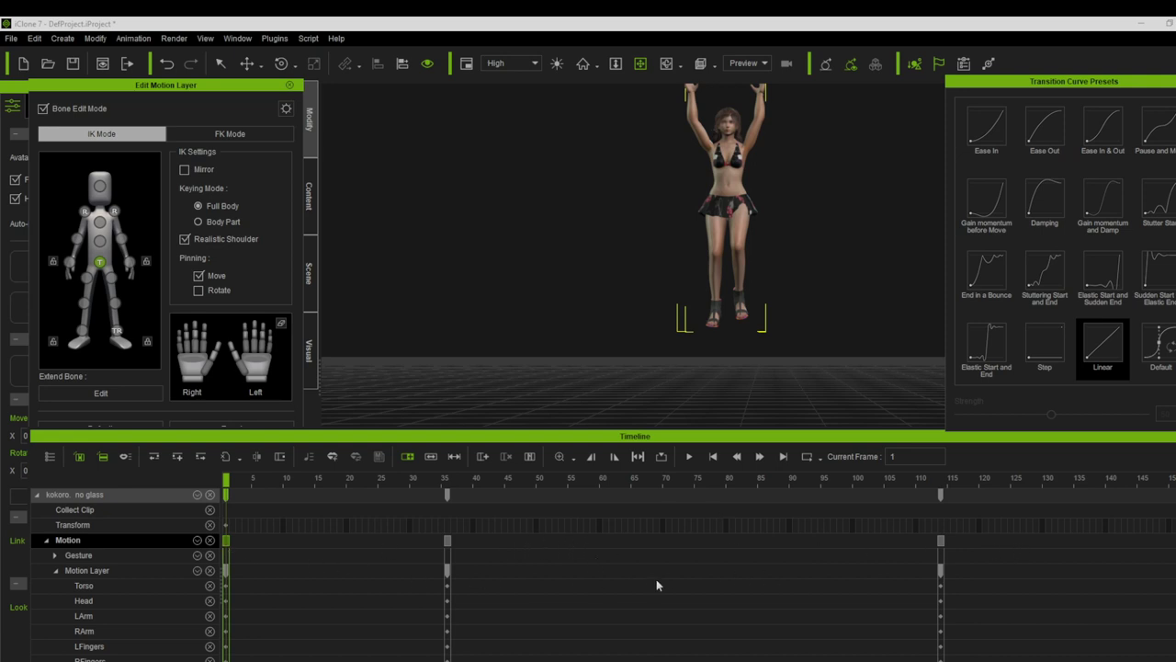
drag(719, 339, 708, 353)
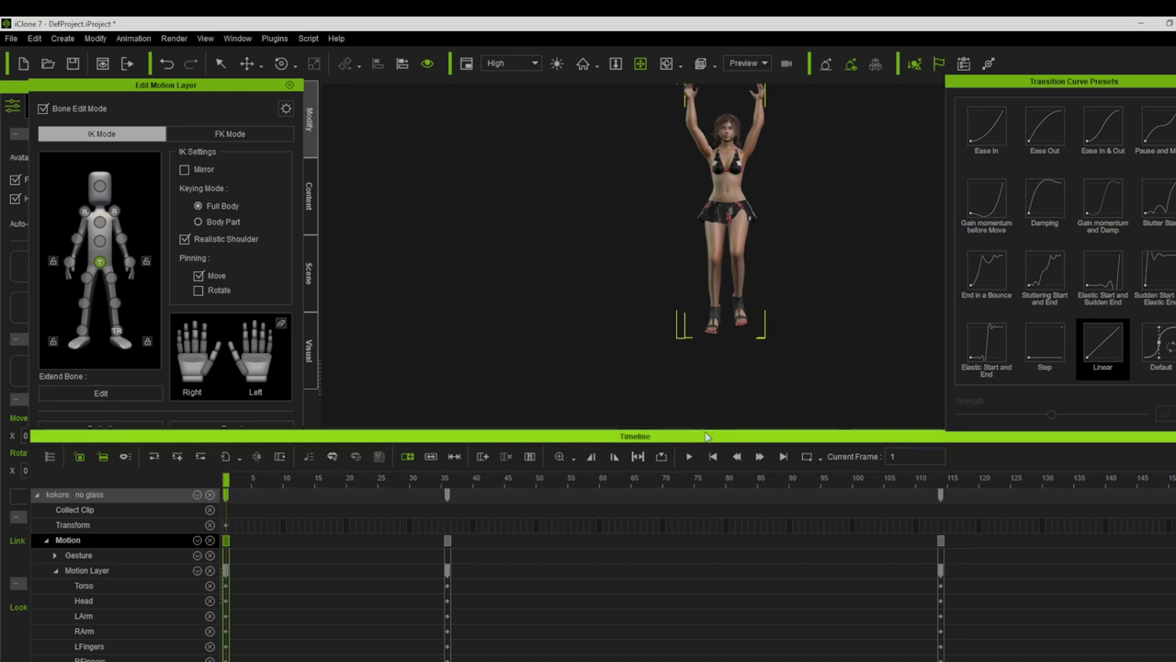
drag(708, 432, 700, 484)
click(687, 490)
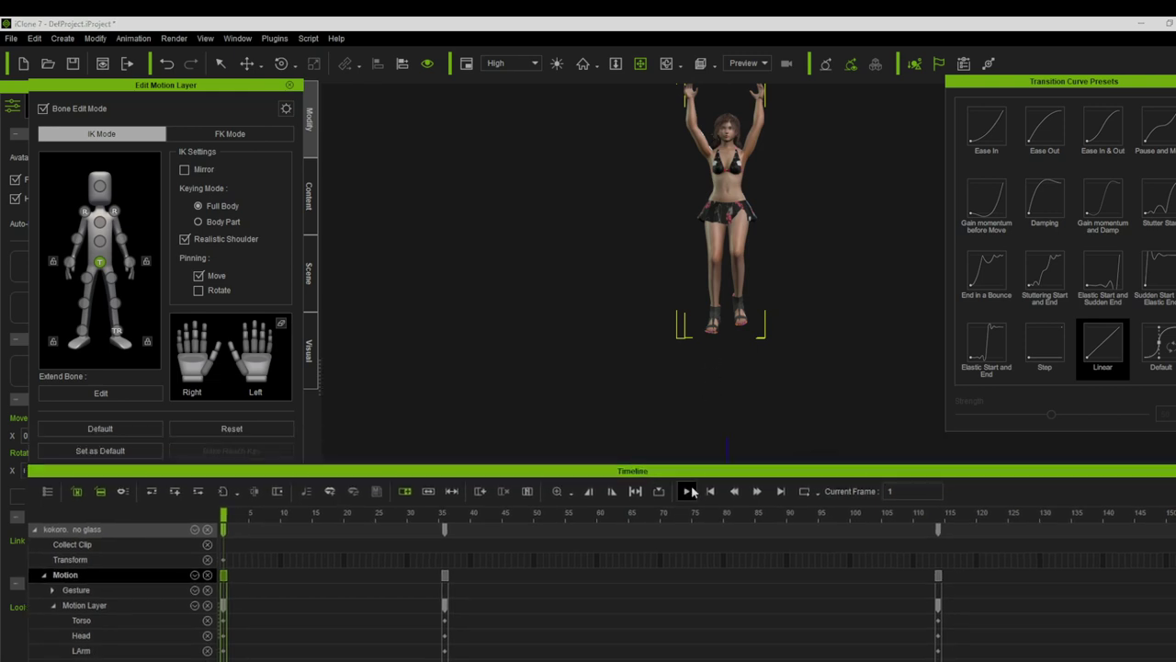
click(708, 492)
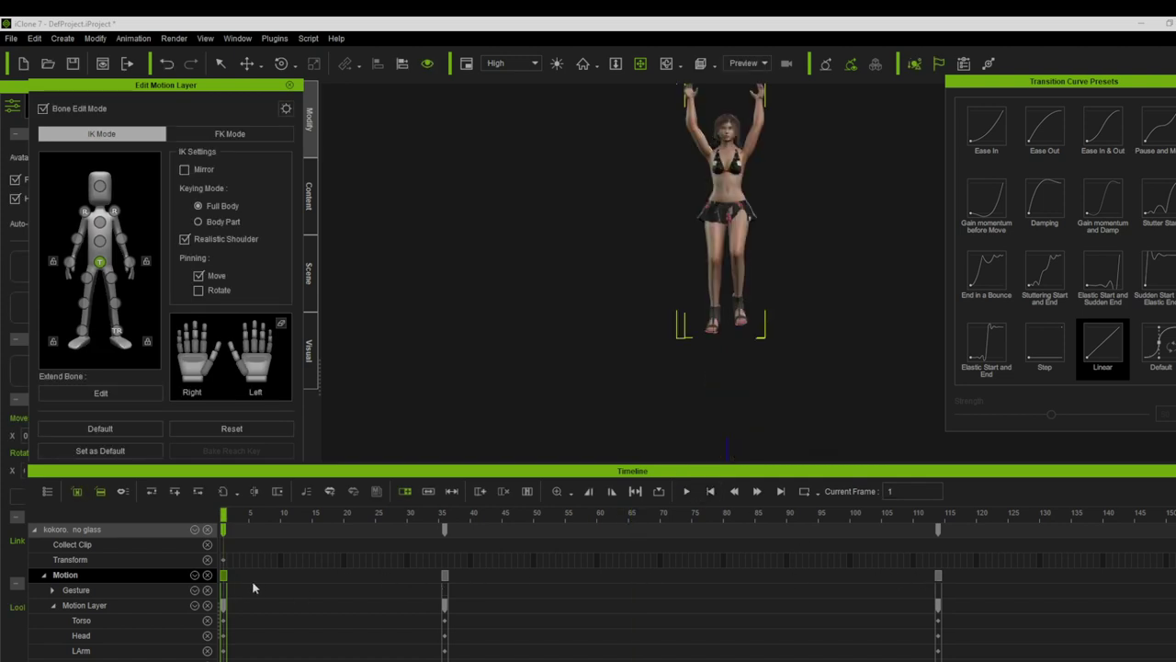
click(686, 491)
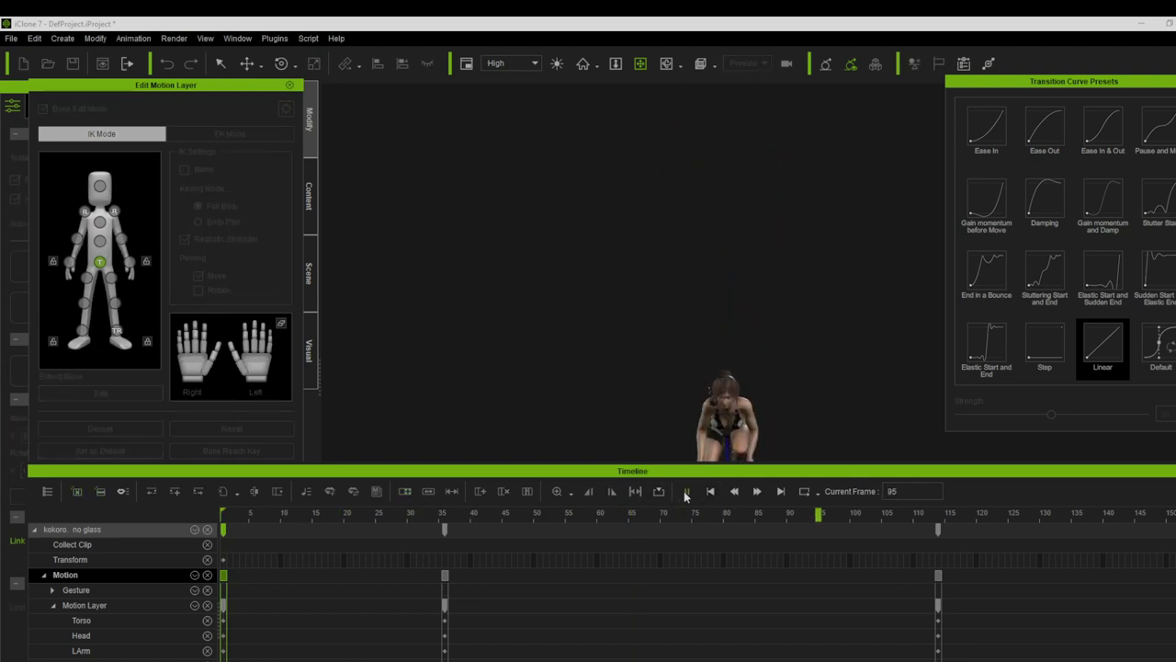
click(685, 494)
click(935, 579)
click(935, 577)
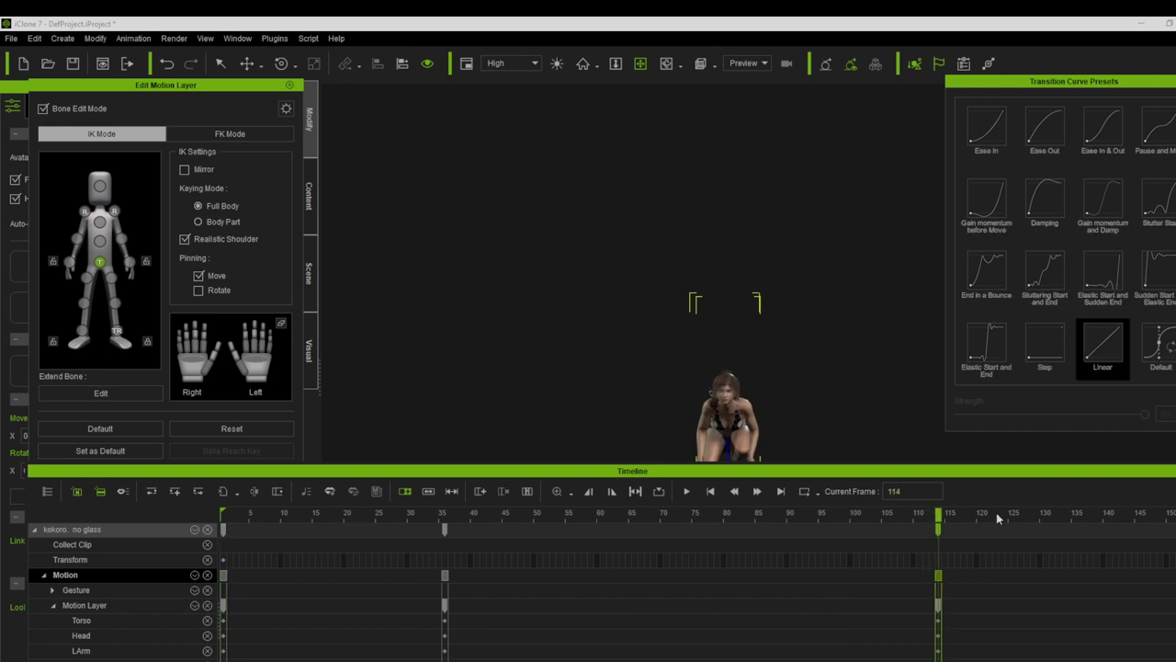
click(447, 577)
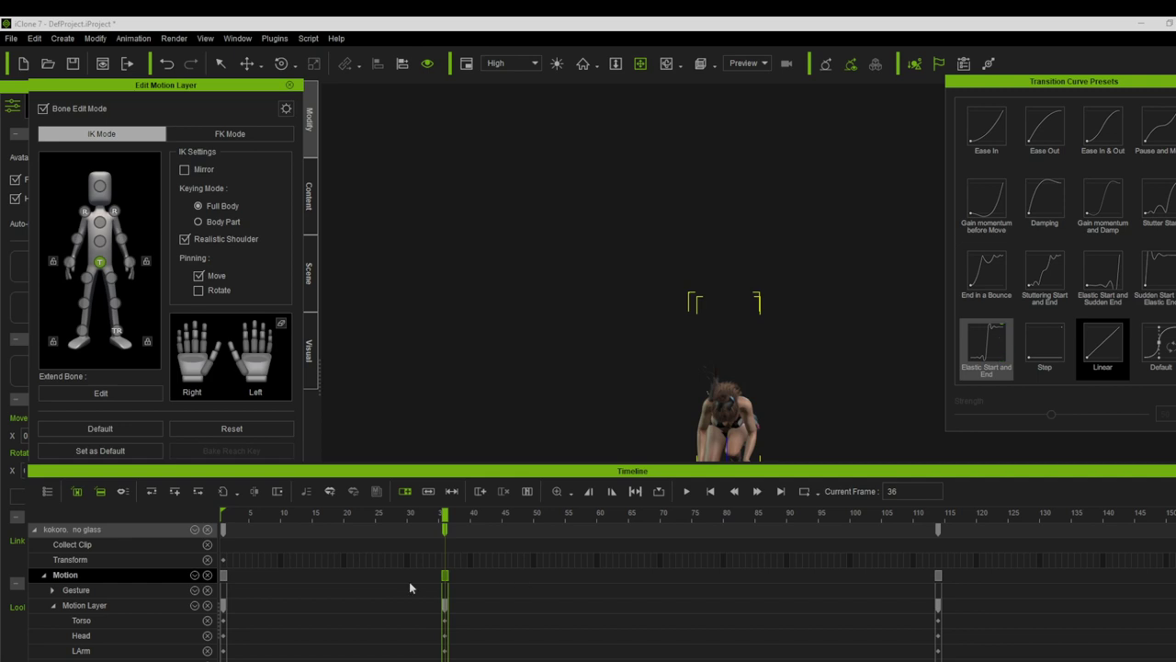
click(223, 577)
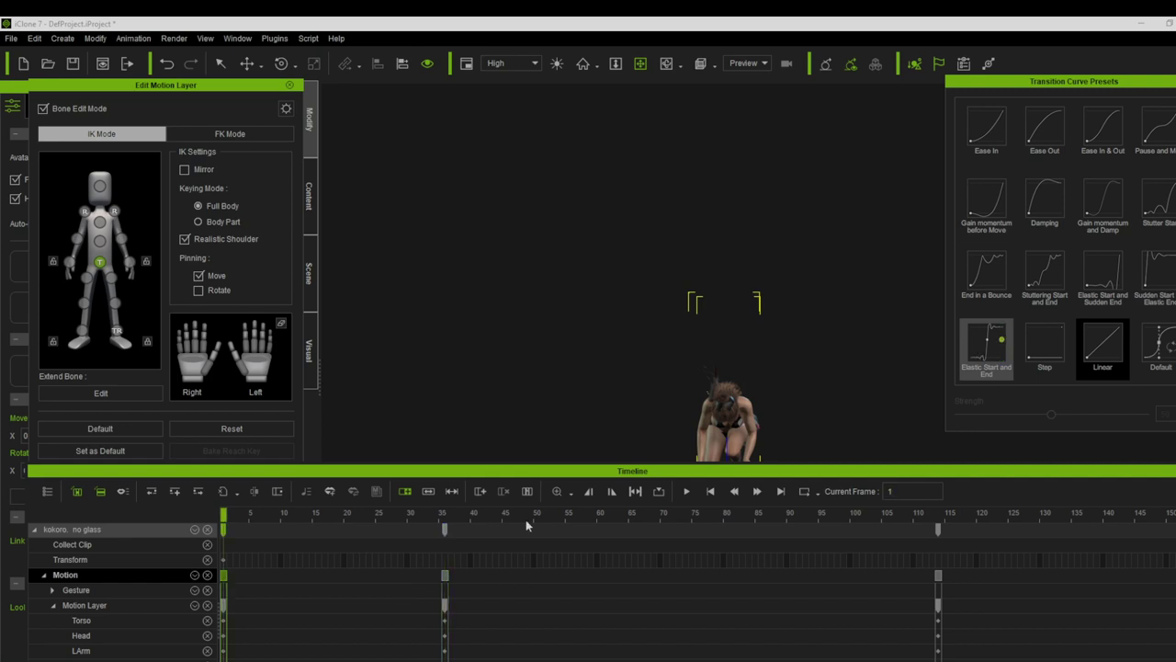
click(684, 495)
click(713, 493)
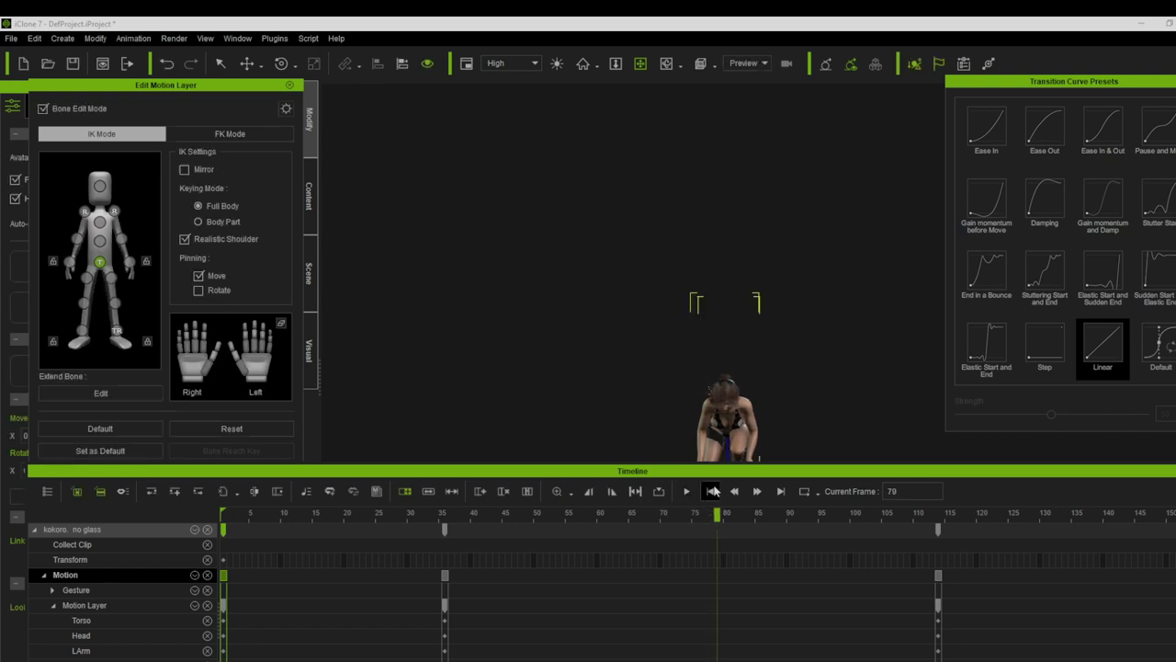
click(713, 493)
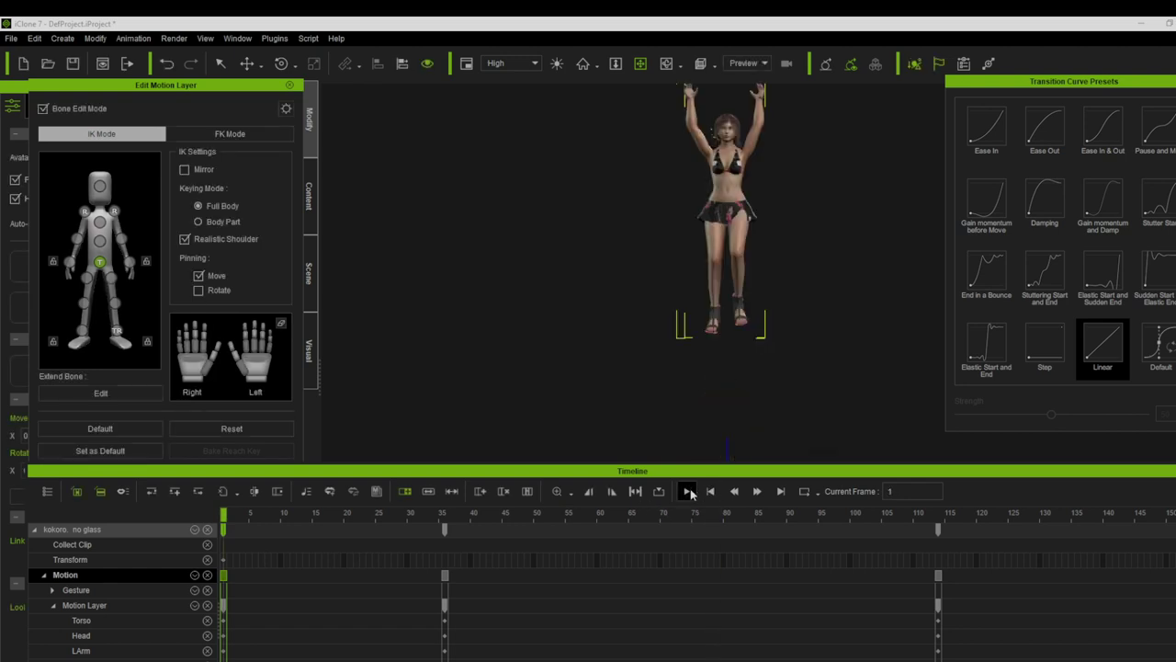
click(447, 577)
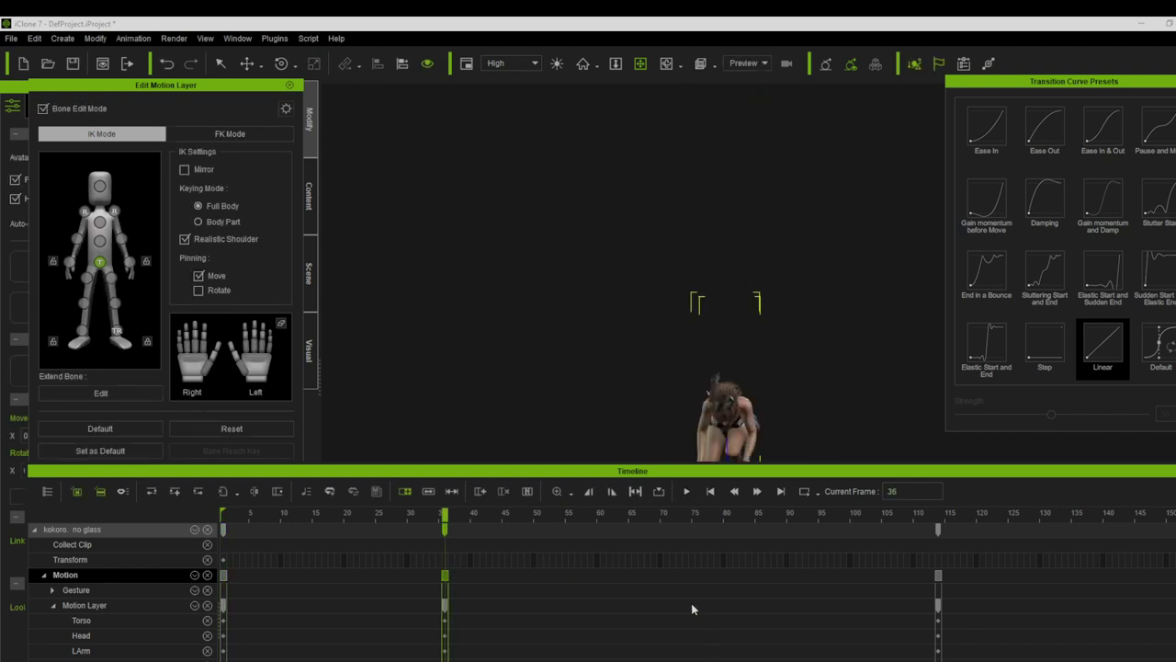
Give the crouch key at frame 35 a Damping transition and play it back to check.
click(1044, 211)
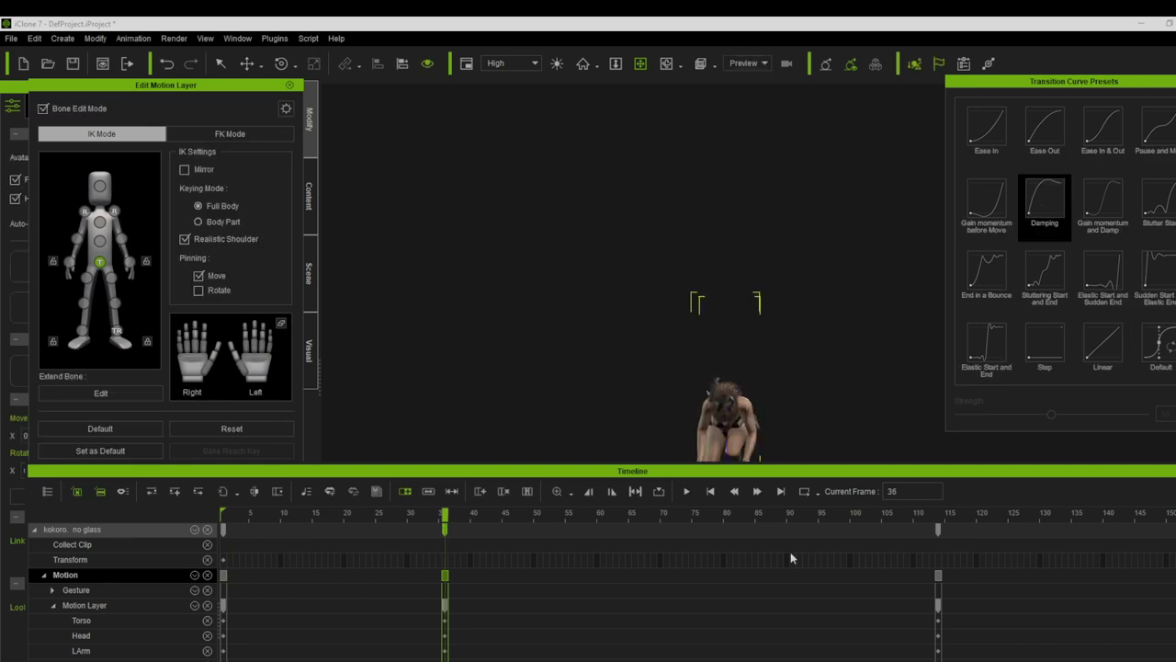
click(712, 492)
click(712, 492)
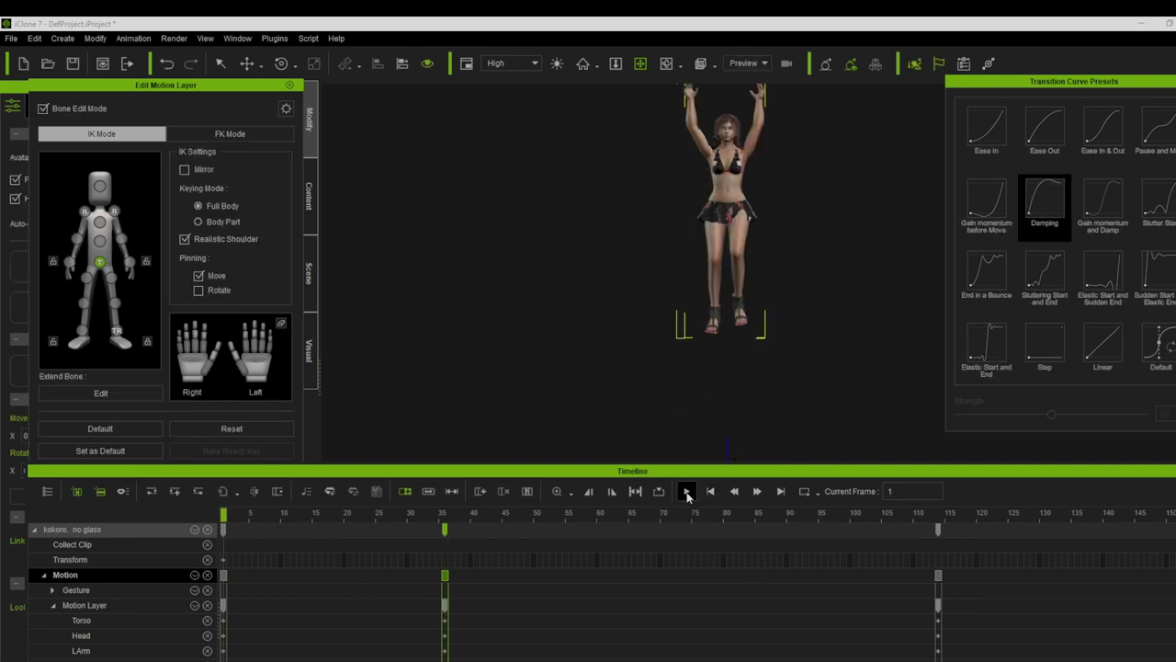
click(687, 492)
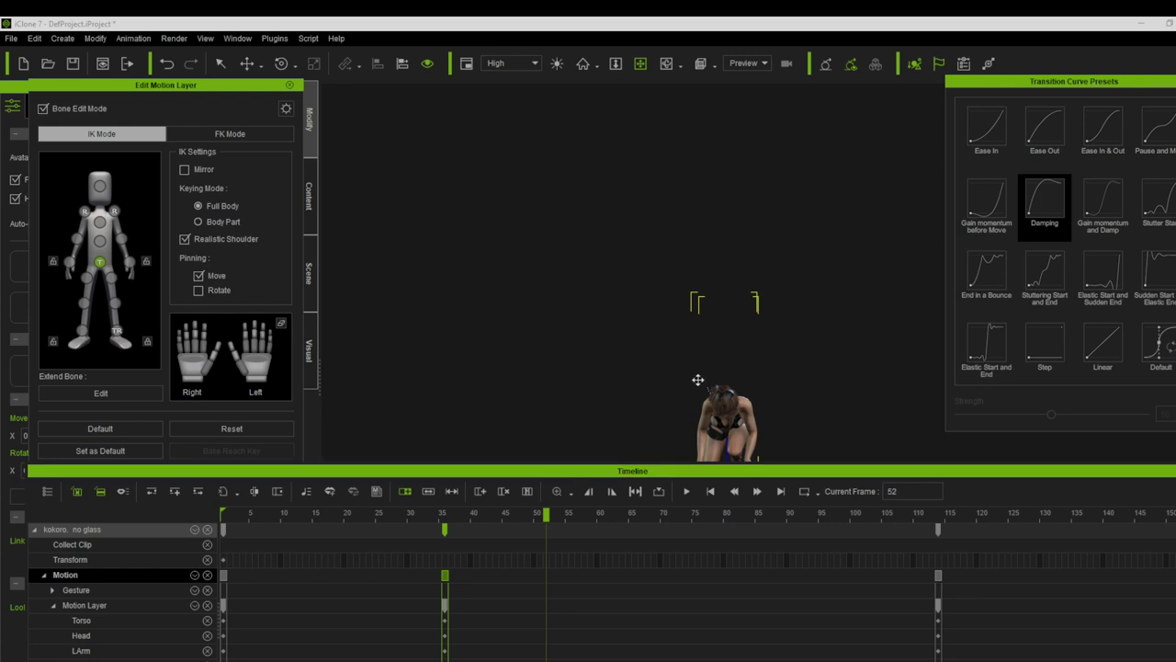
drag(697, 379, 698, 249)
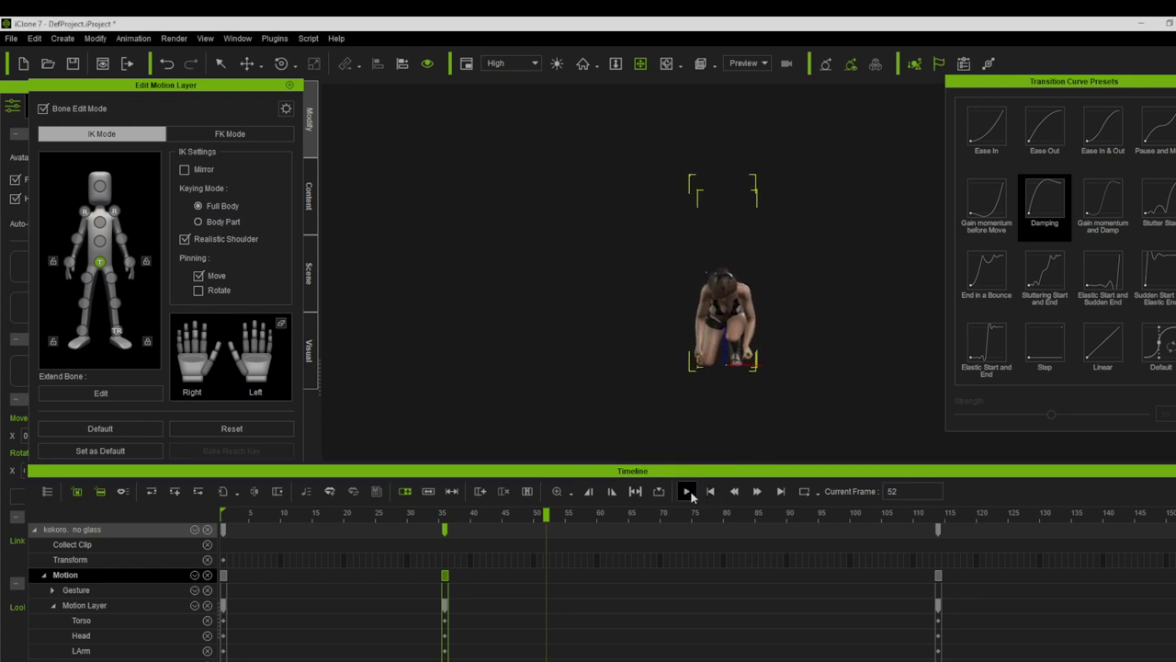
click(689, 492)
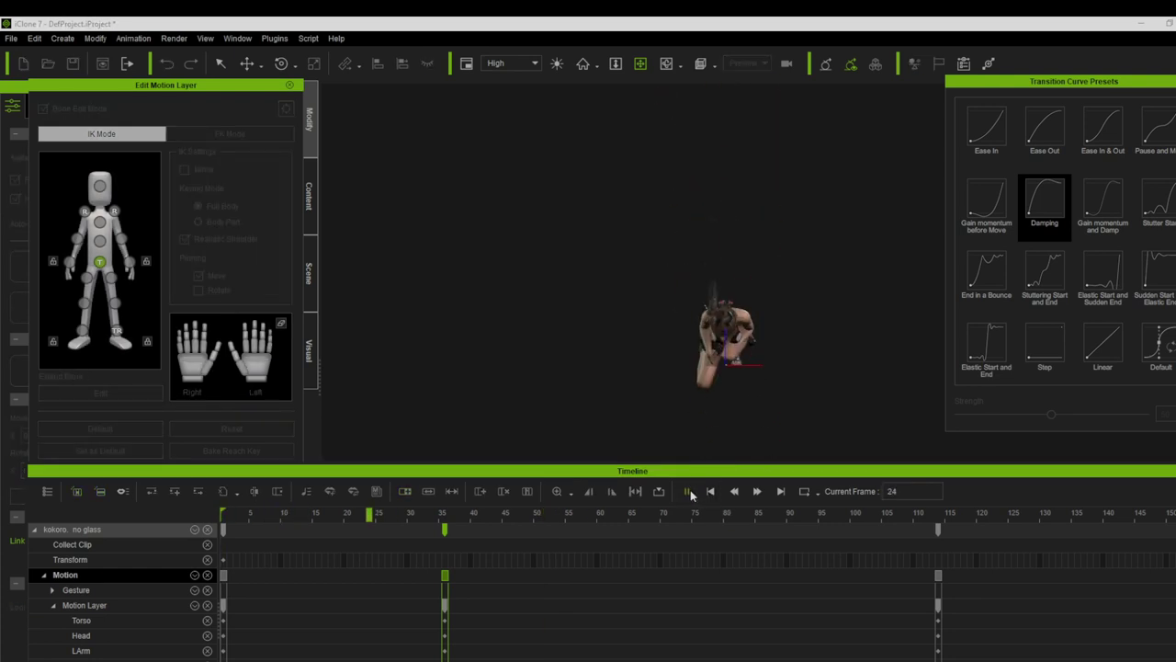
click(689, 491)
click(688, 492)
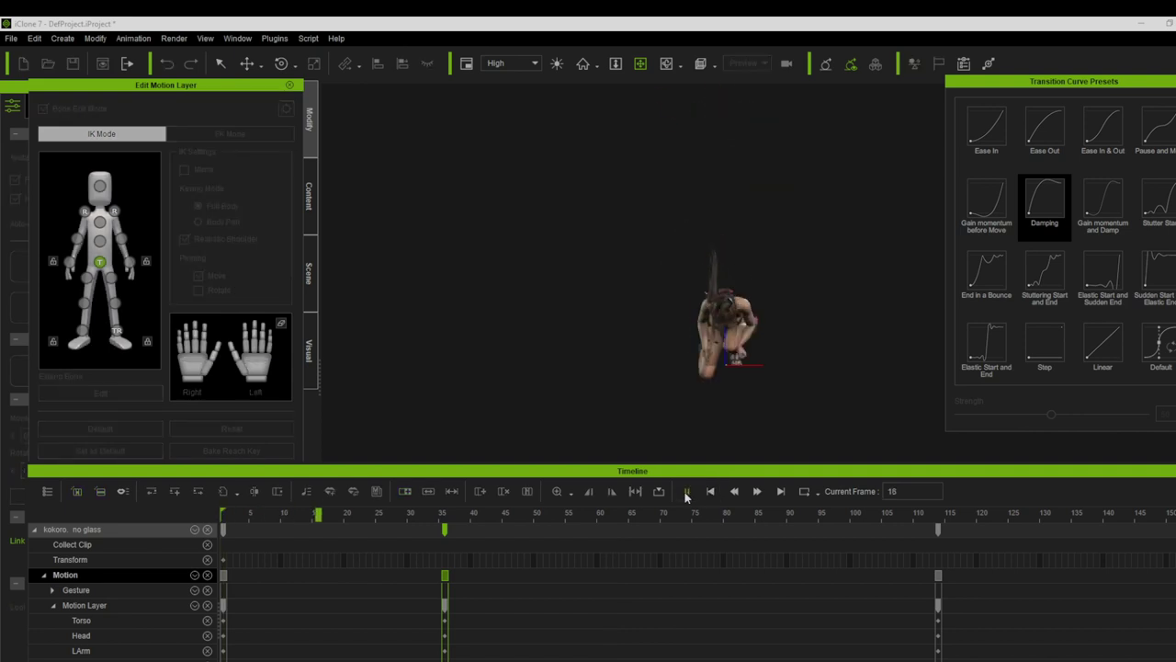
click(687, 492)
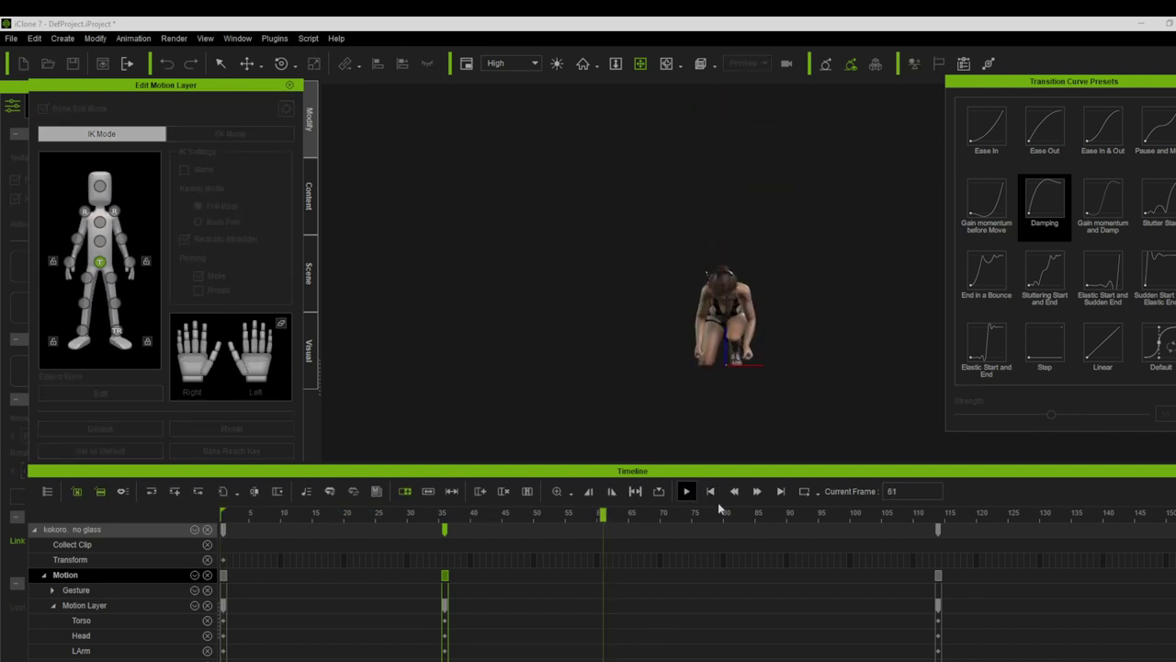
Give the final key at frame 113 an Ease Out transition and replay from frame 1.
click(939, 577)
click(1044, 136)
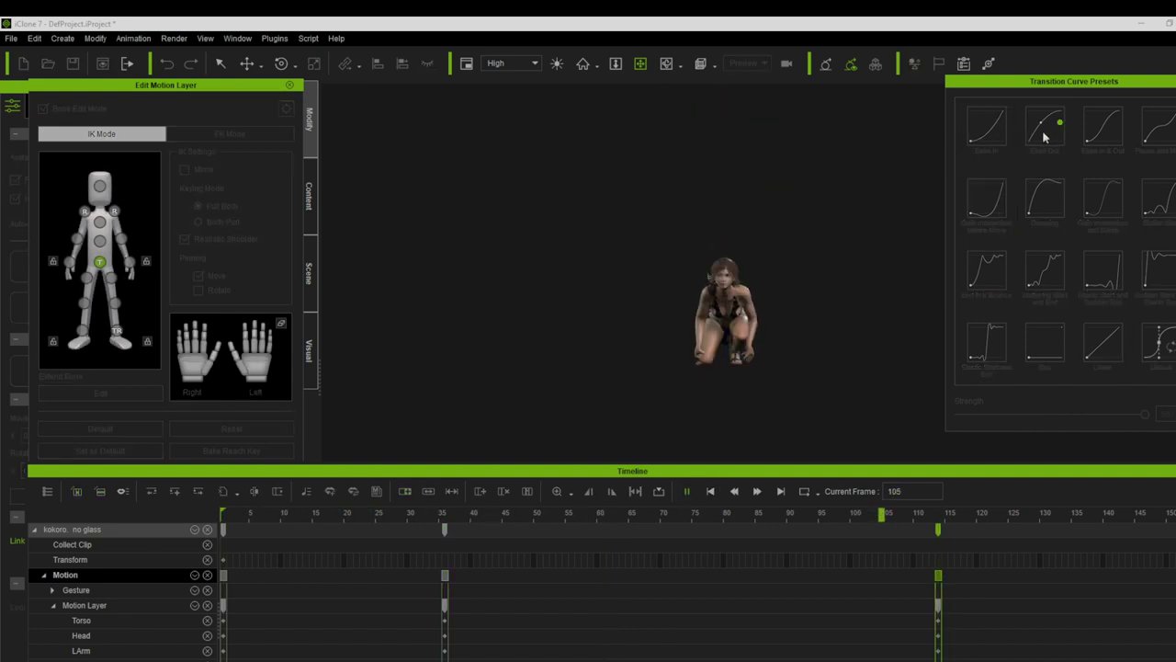
click(708, 492)
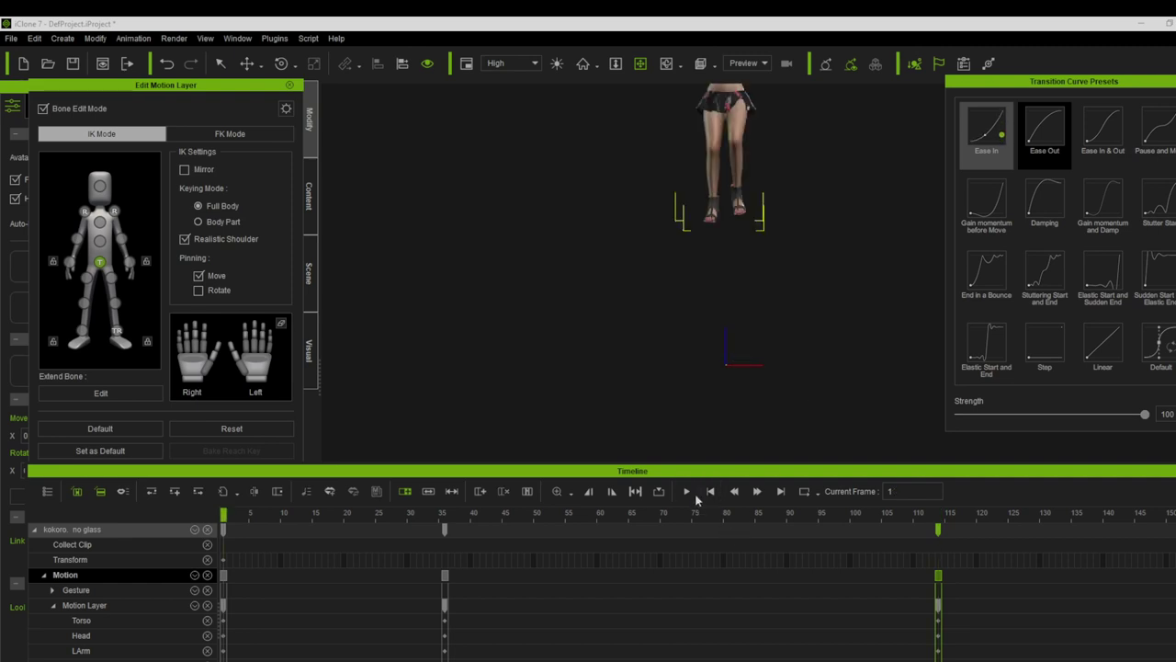
click(688, 491)
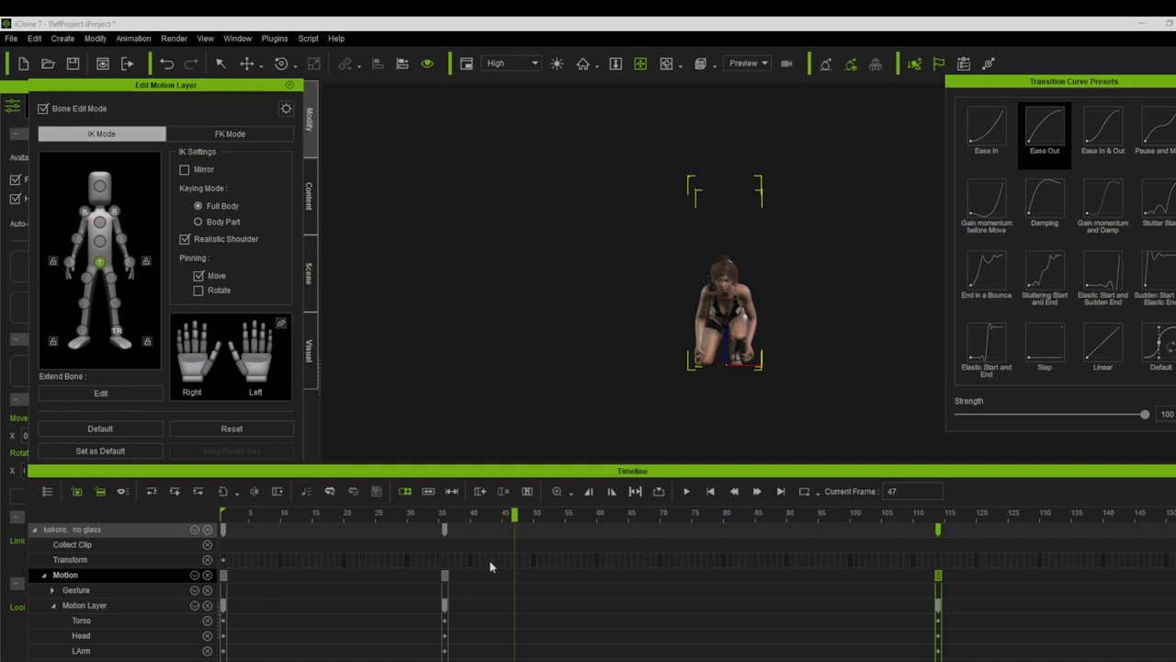
click(446, 575)
Switch the crouch key at frame 35 to a Linear transition and play it back.
right_click(446, 575)
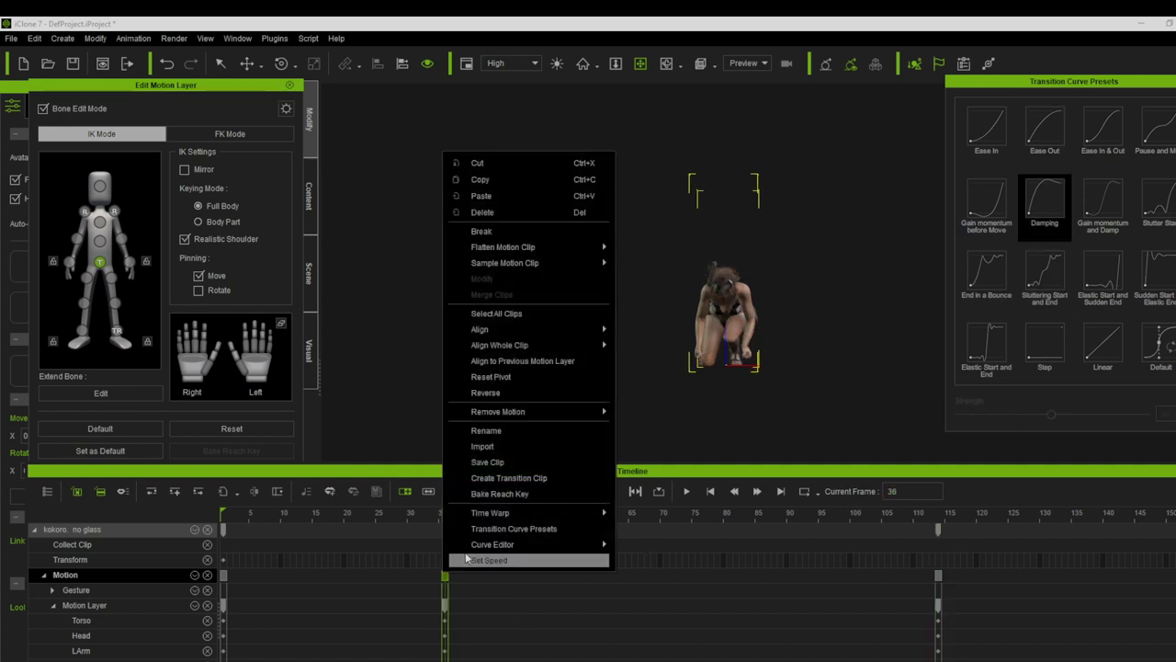
mouse_move(468, 550)
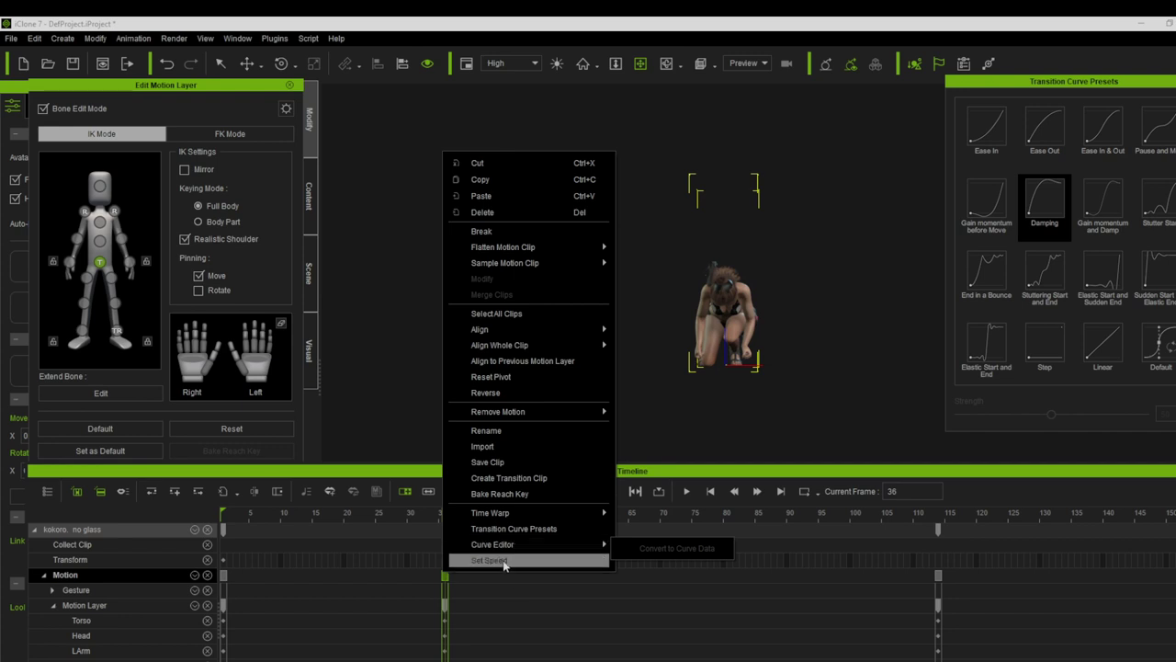
click(507, 594)
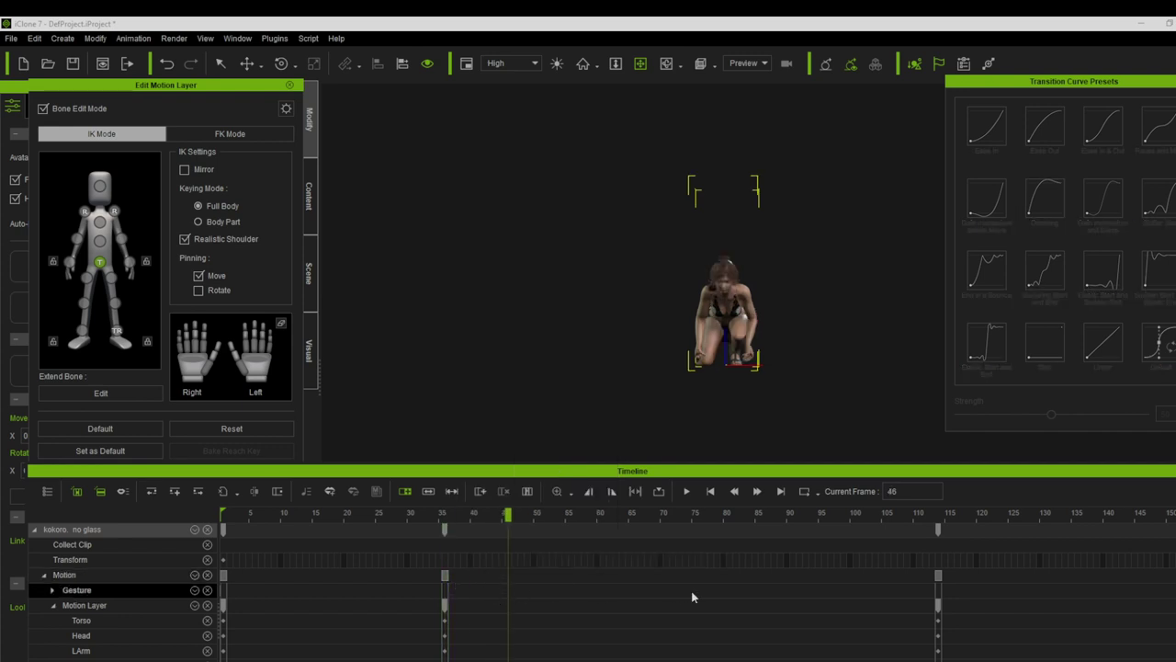
click(445, 579)
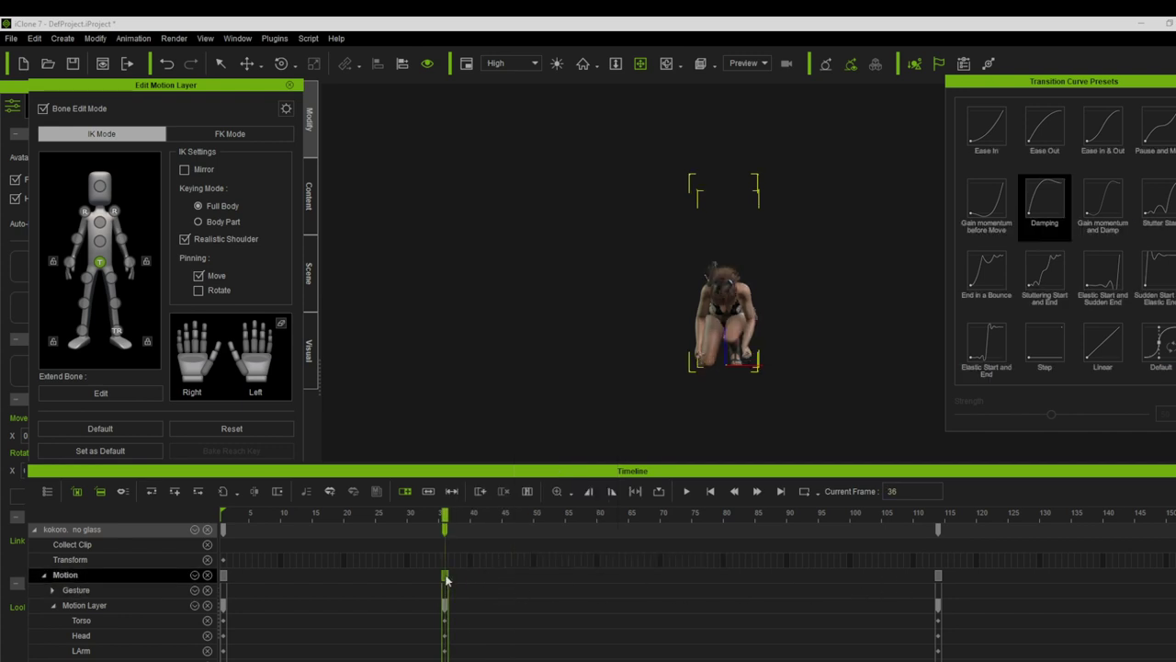
right_click(445, 579)
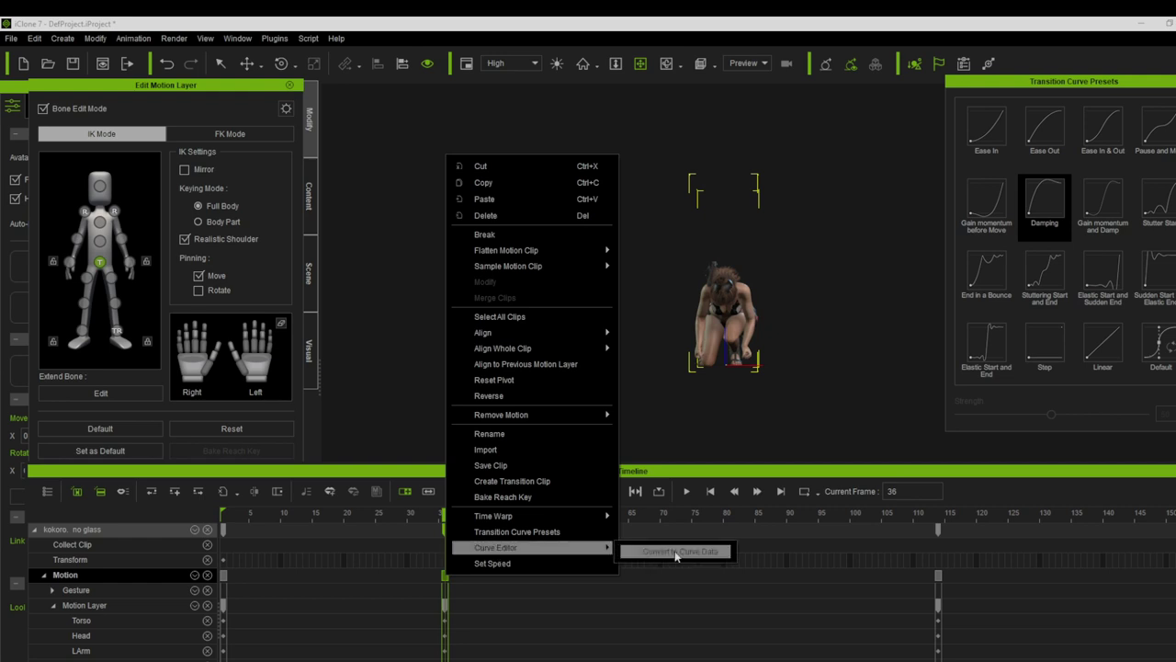
click(636, 594)
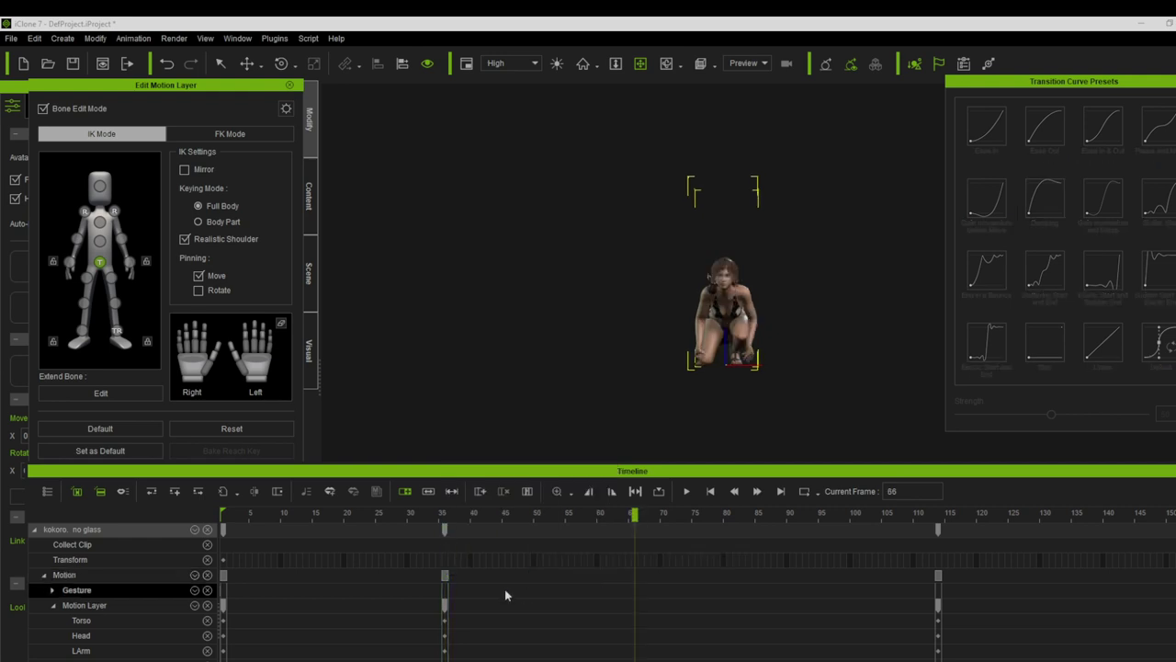
click(447, 579)
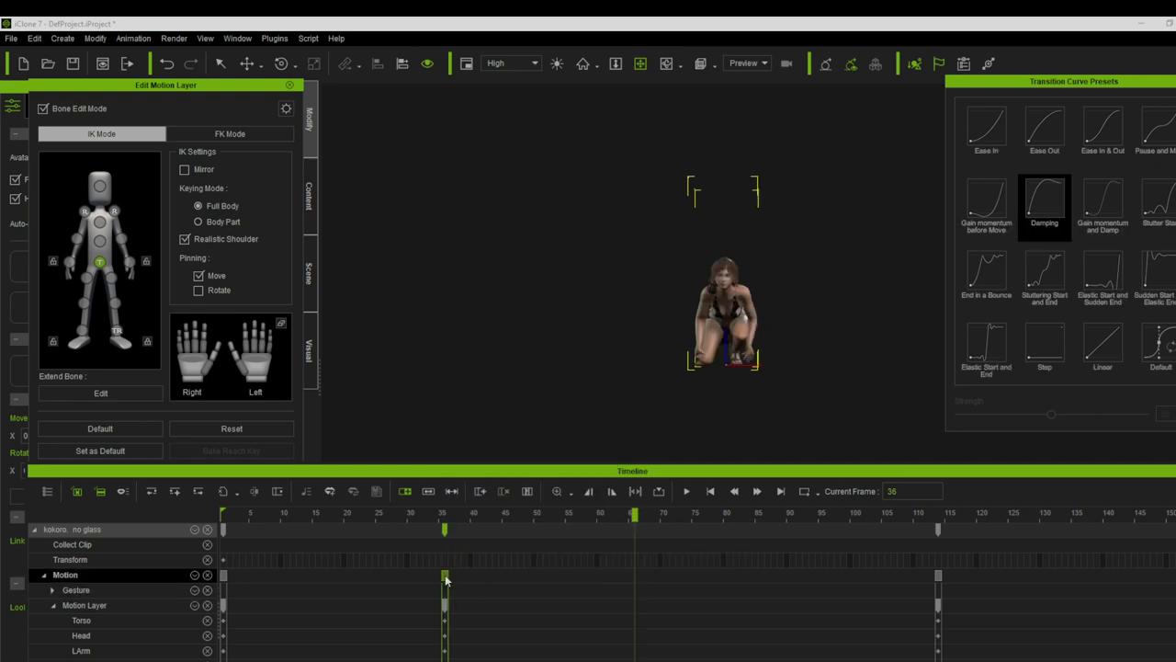
click(1103, 340)
key(space)
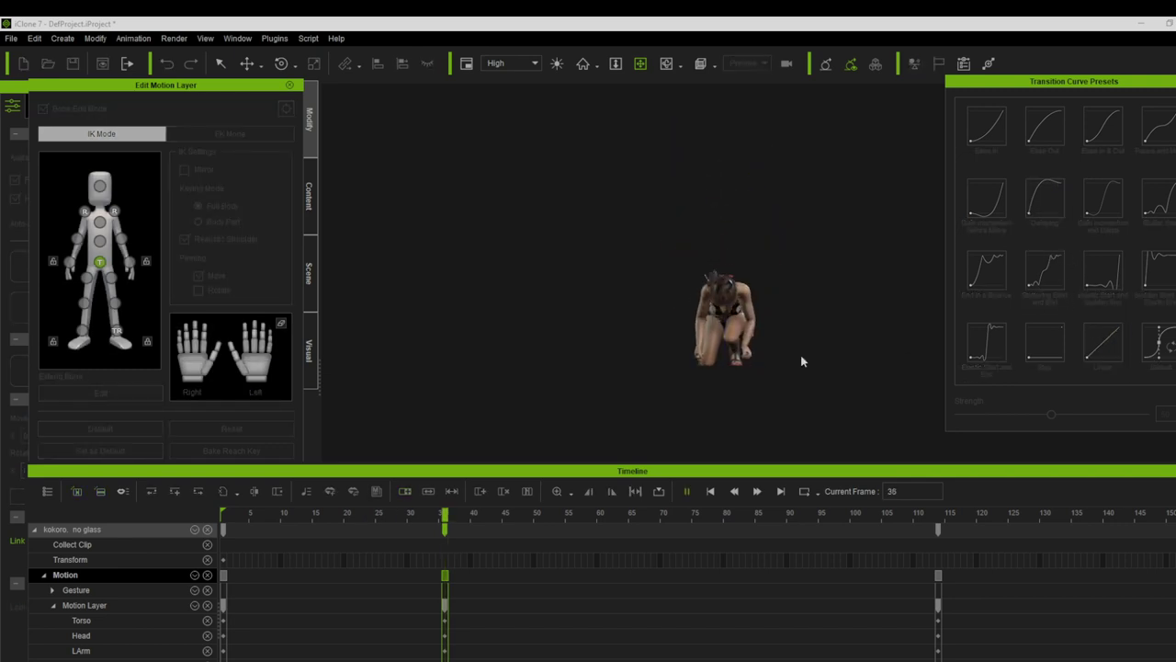
click(1096, 355)
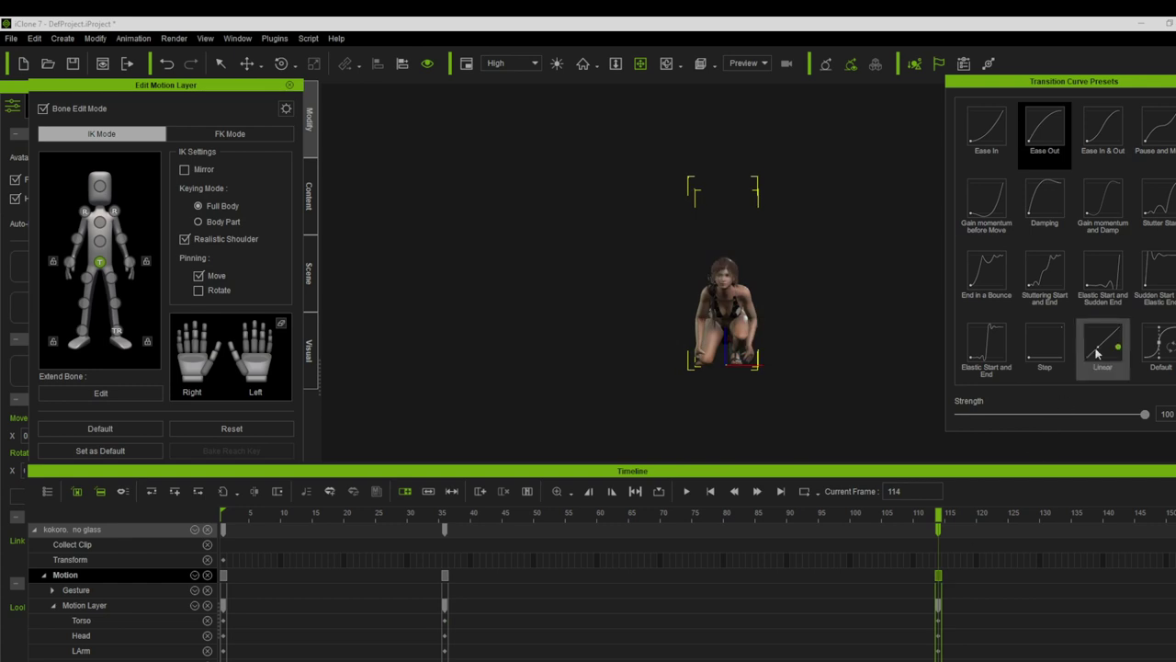
Set the final key to Linear and mark the Motion track from frame 1 to 115.
click(1096, 354)
click(444, 576)
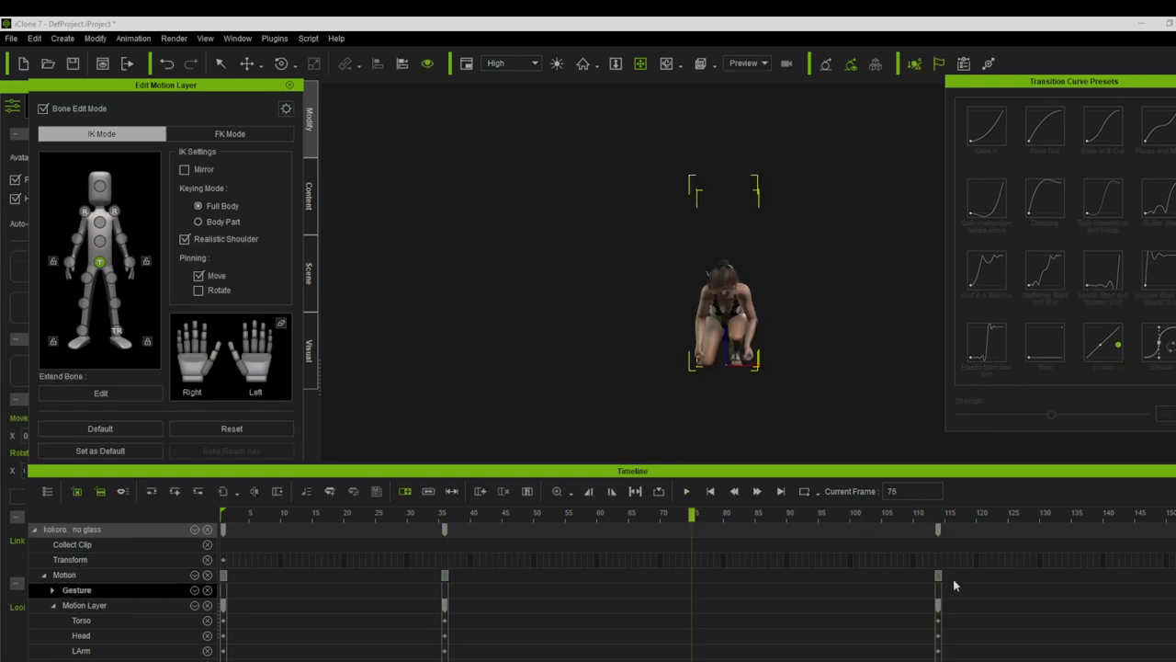
drag(965, 577, 225, 578)
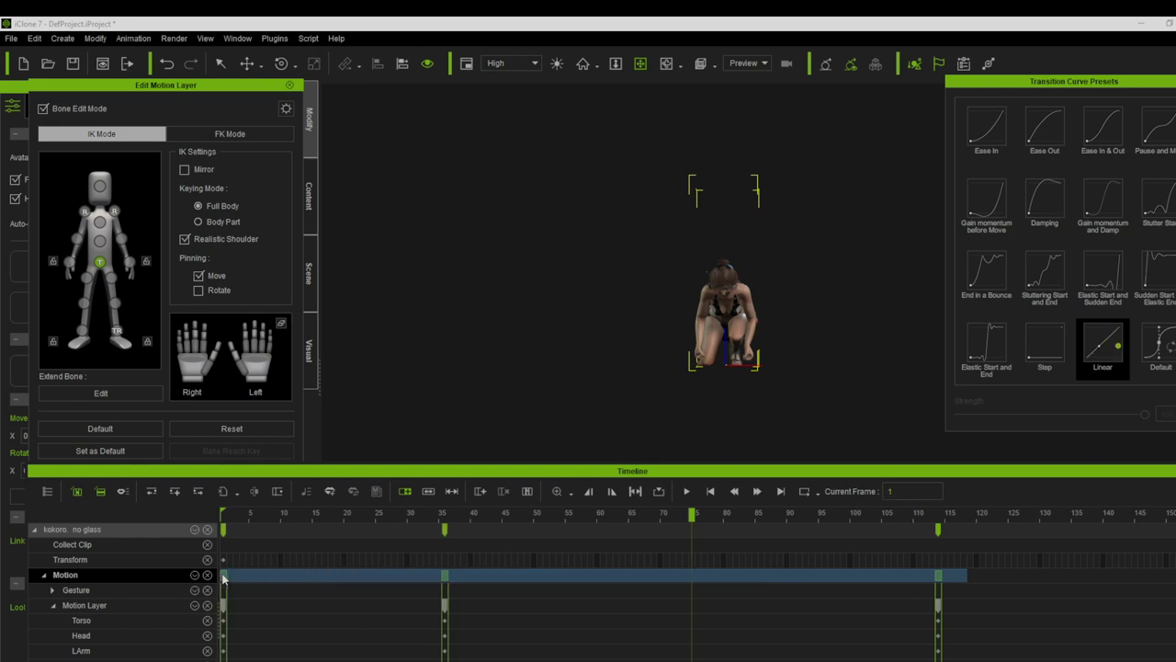
Merge the marked motion keys into one clip, apply the Damping transition preset, and play it.
click(352, 578)
right_click(444, 581)
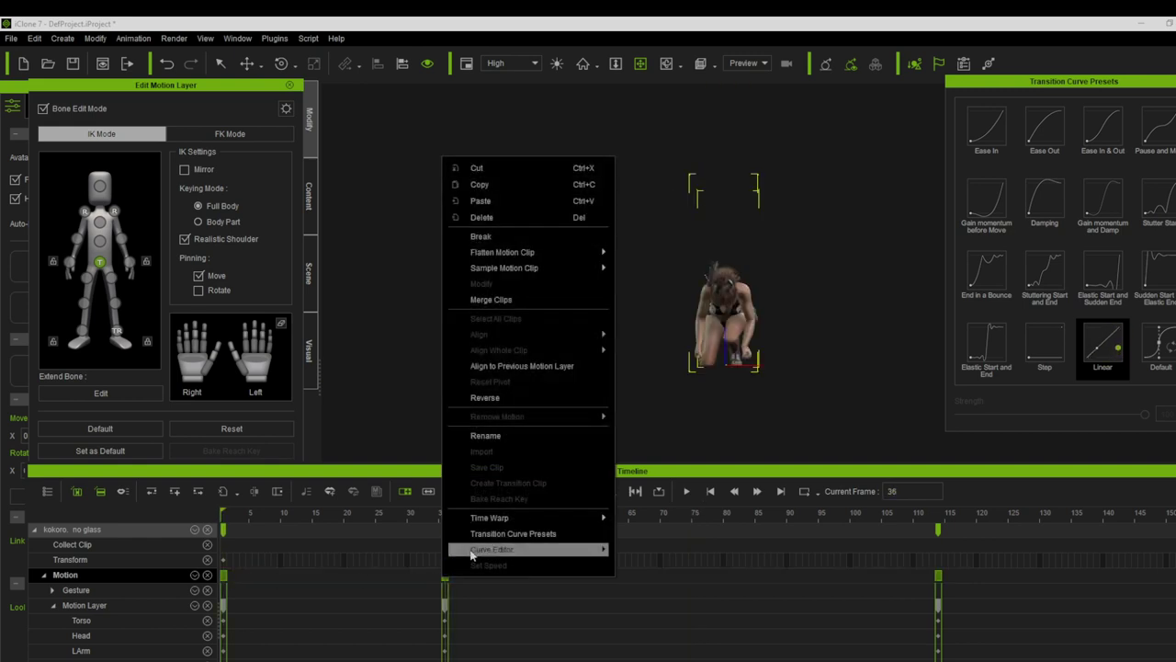
click(521, 309)
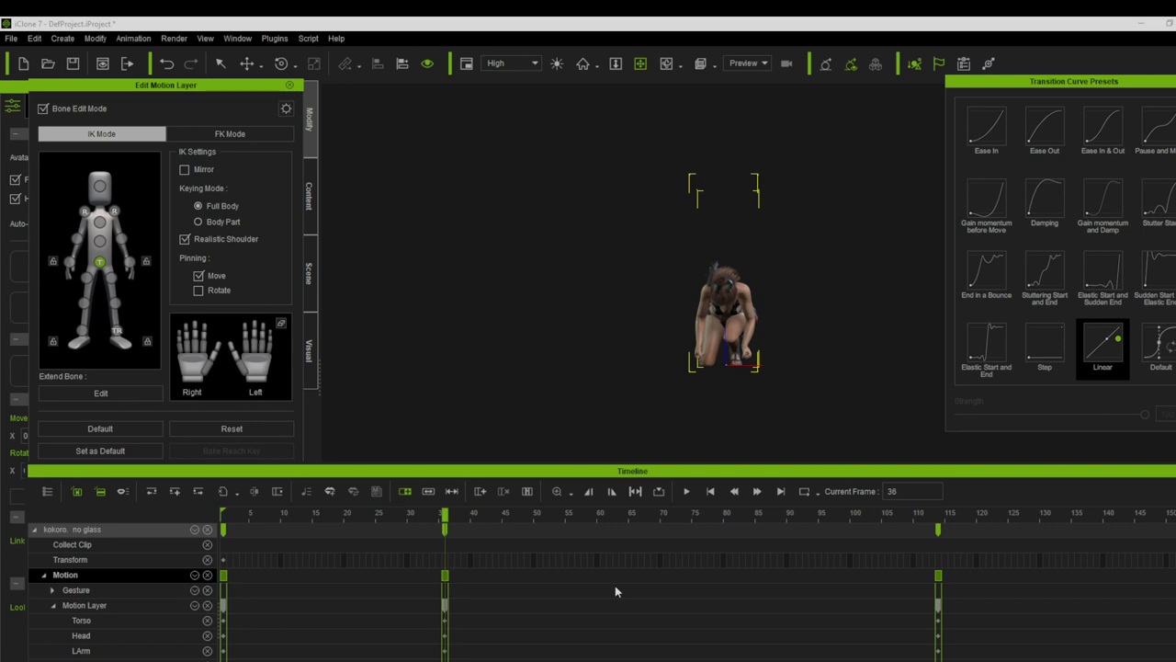
click(1050, 201)
click(687, 490)
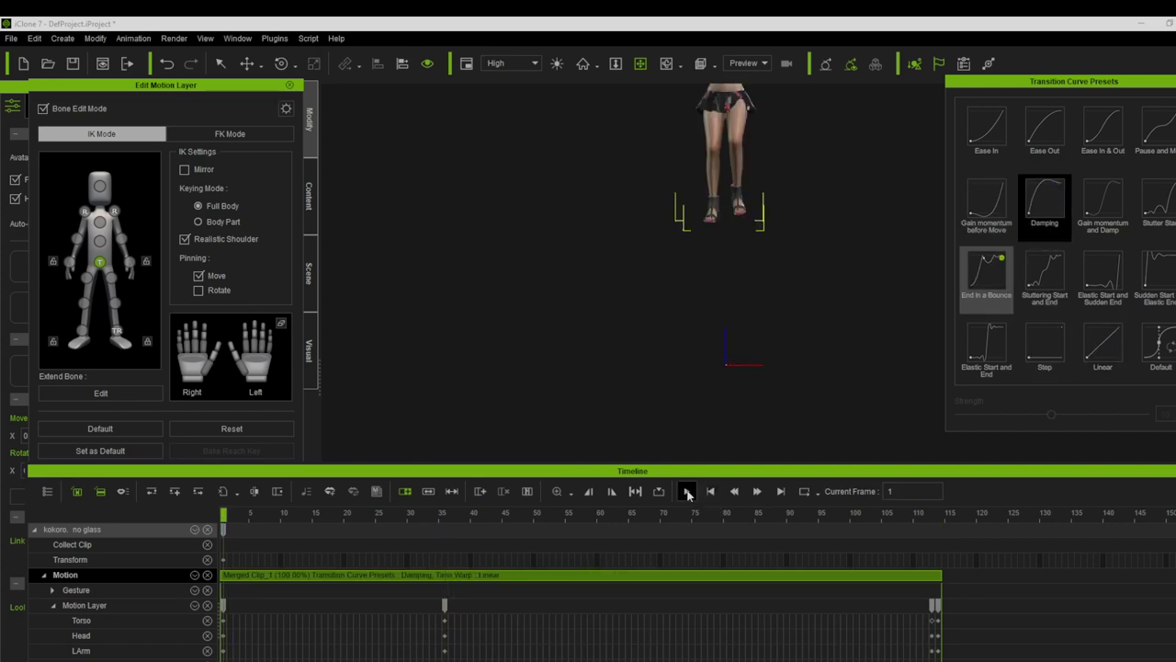
click(686, 490)
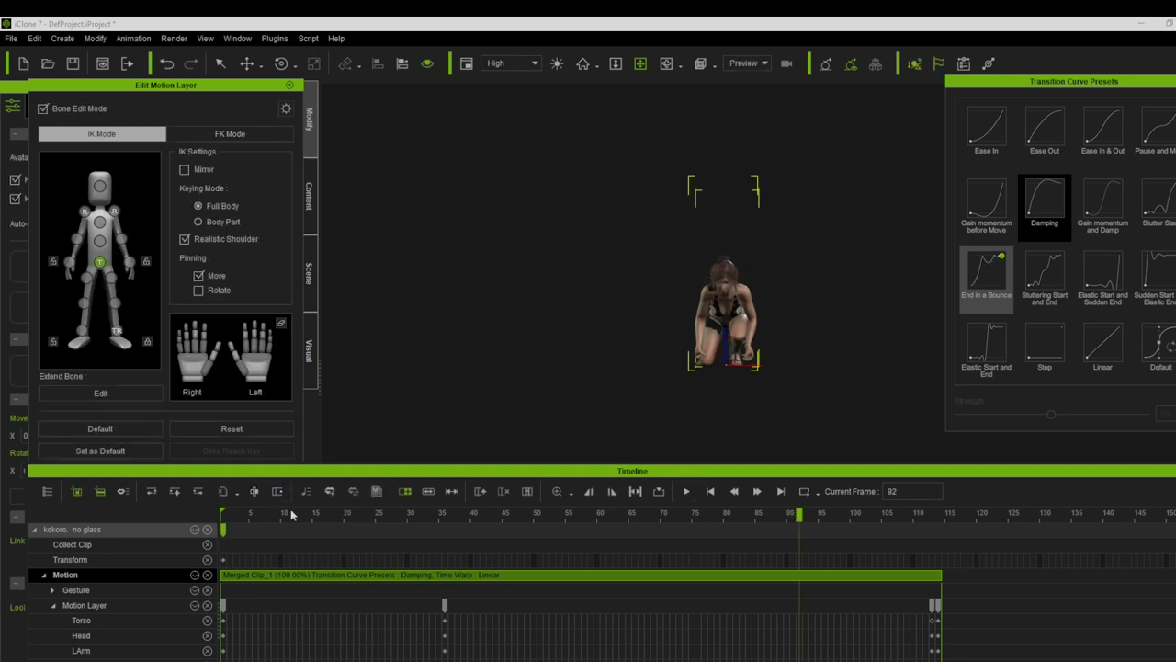
click(686, 491)
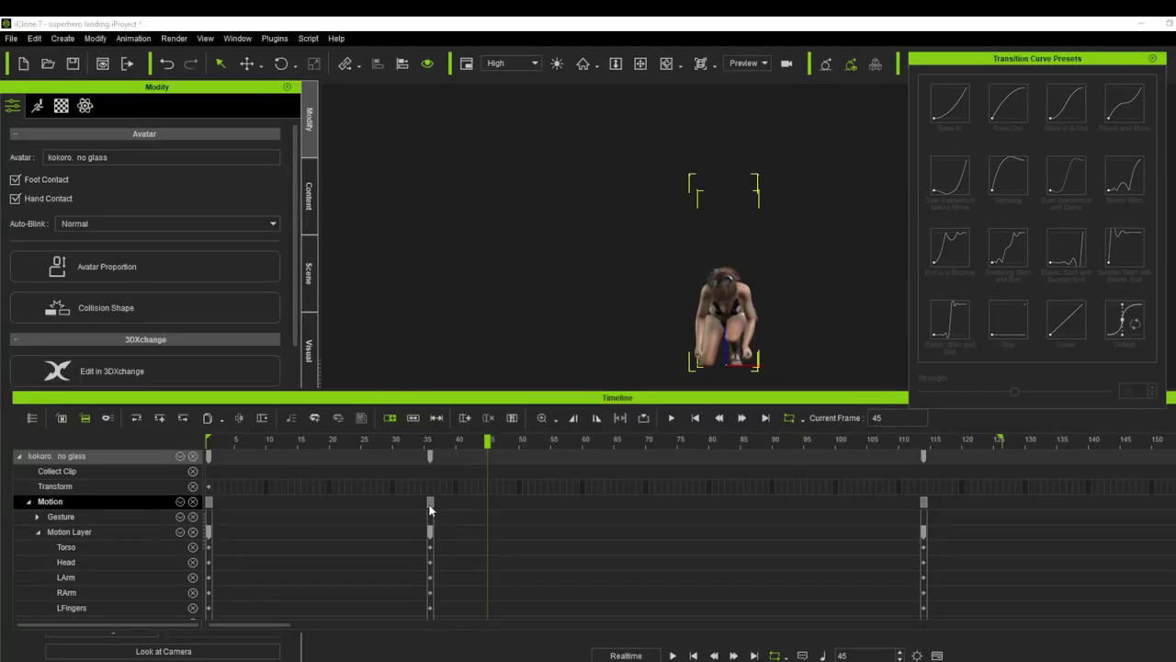
Inspect the transitions used by the motion keys at frames 36 and 114.
click(430, 510)
click(1008, 180)
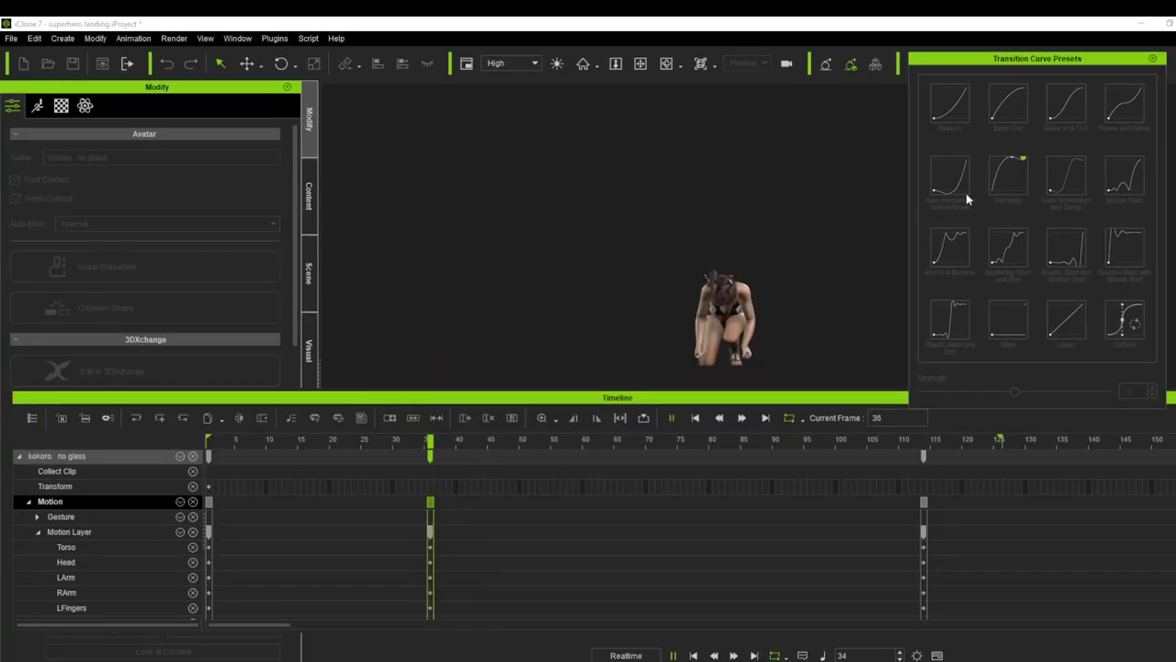
click(923, 505)
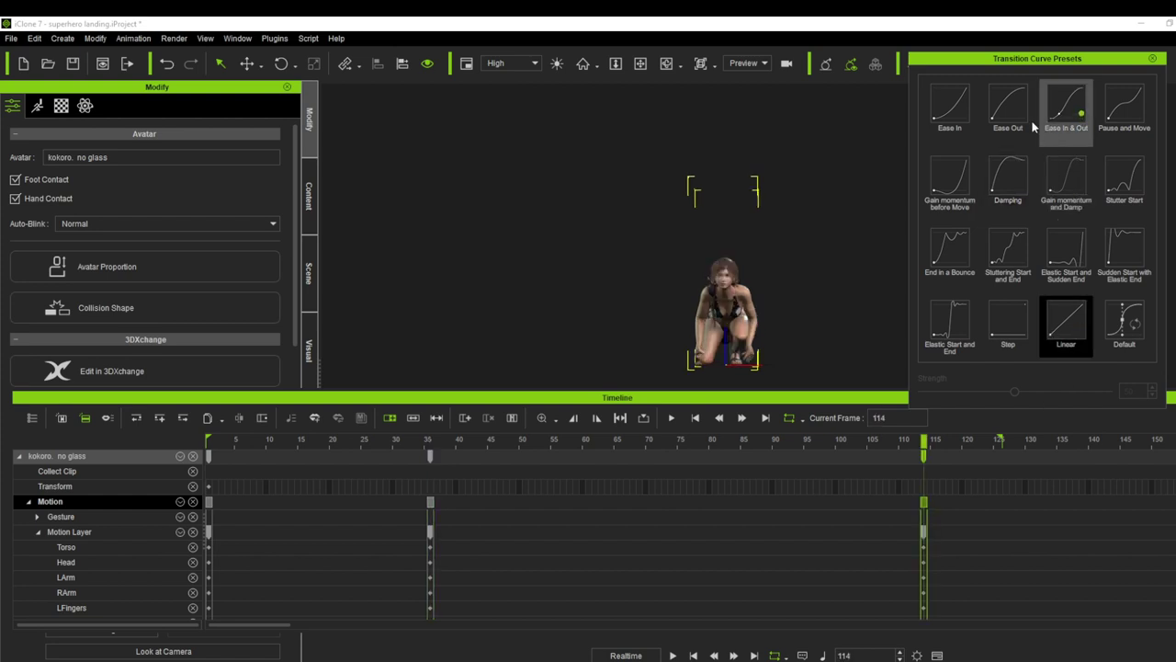
Select all motion keys from frame 1 to 114 and bring up the clip's options.
drag(971, 504, 209, 505)
click(704, 531)
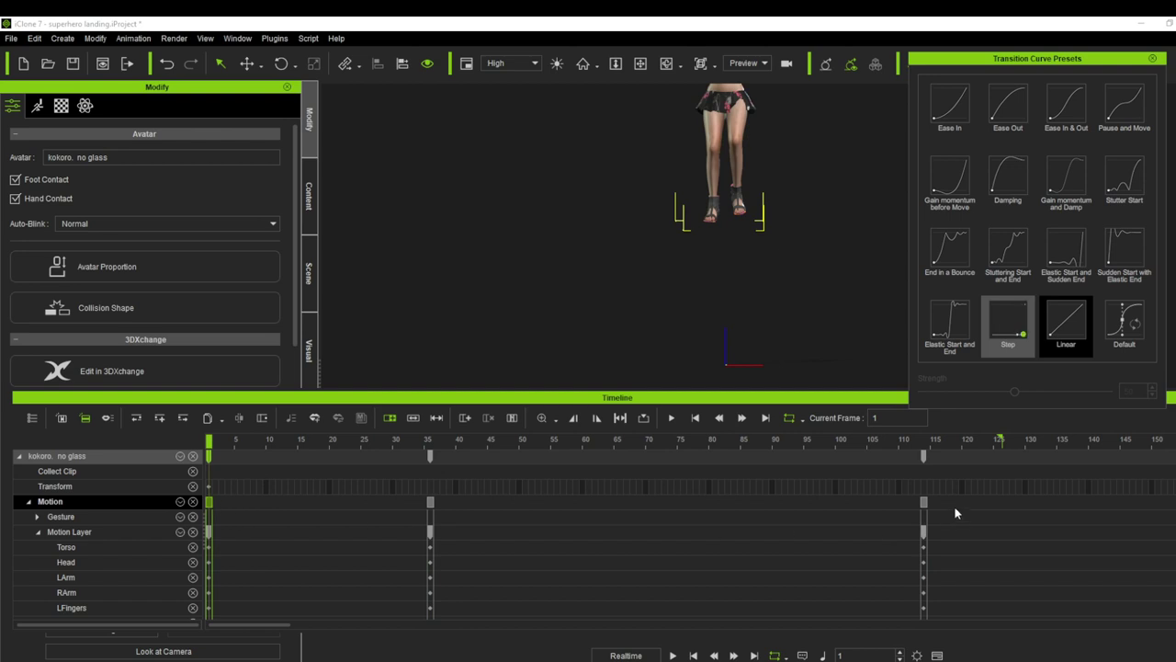
drag(954, 513, 212, 505)
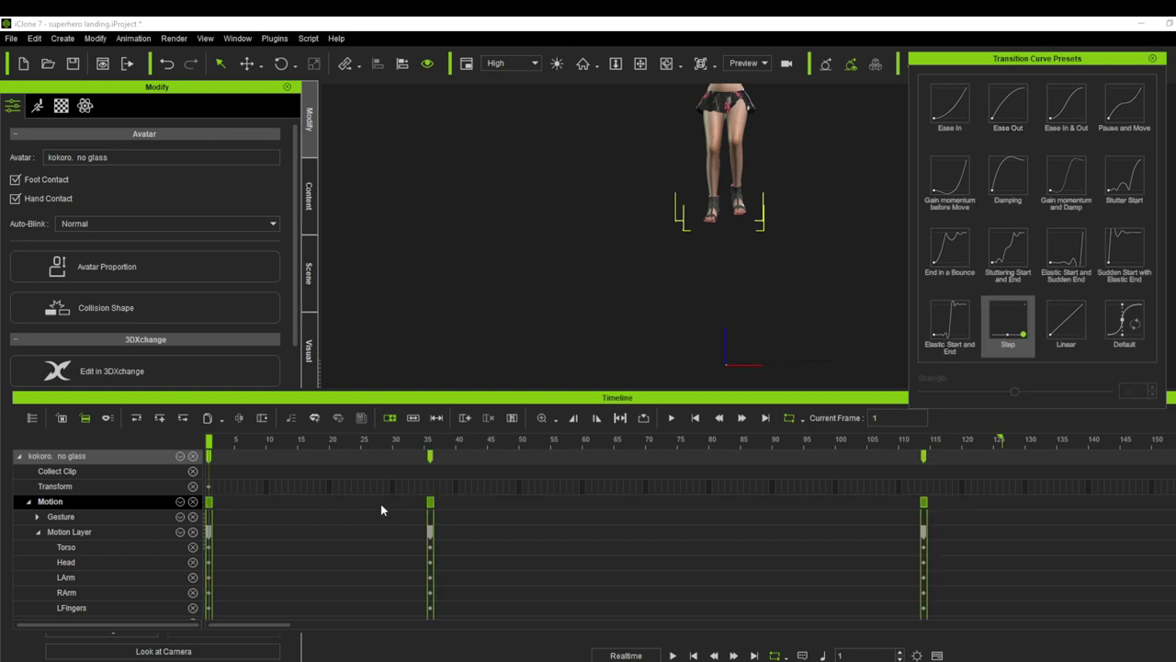
right_click(432, 509)
click(638, 490)
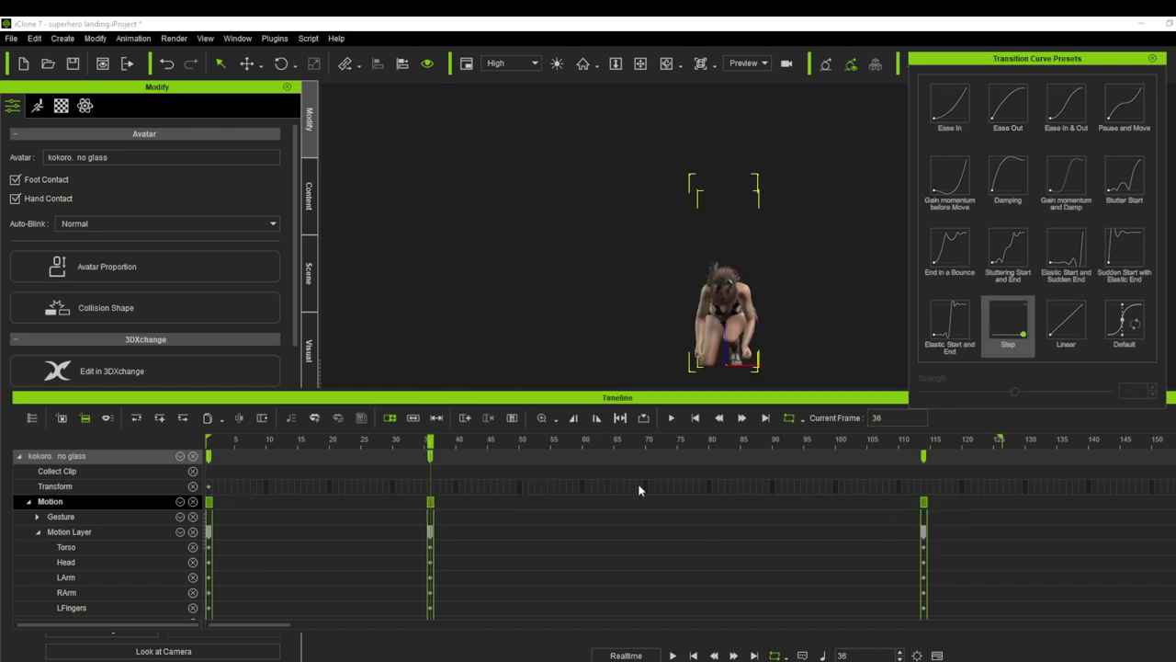
right_click(664, 509)
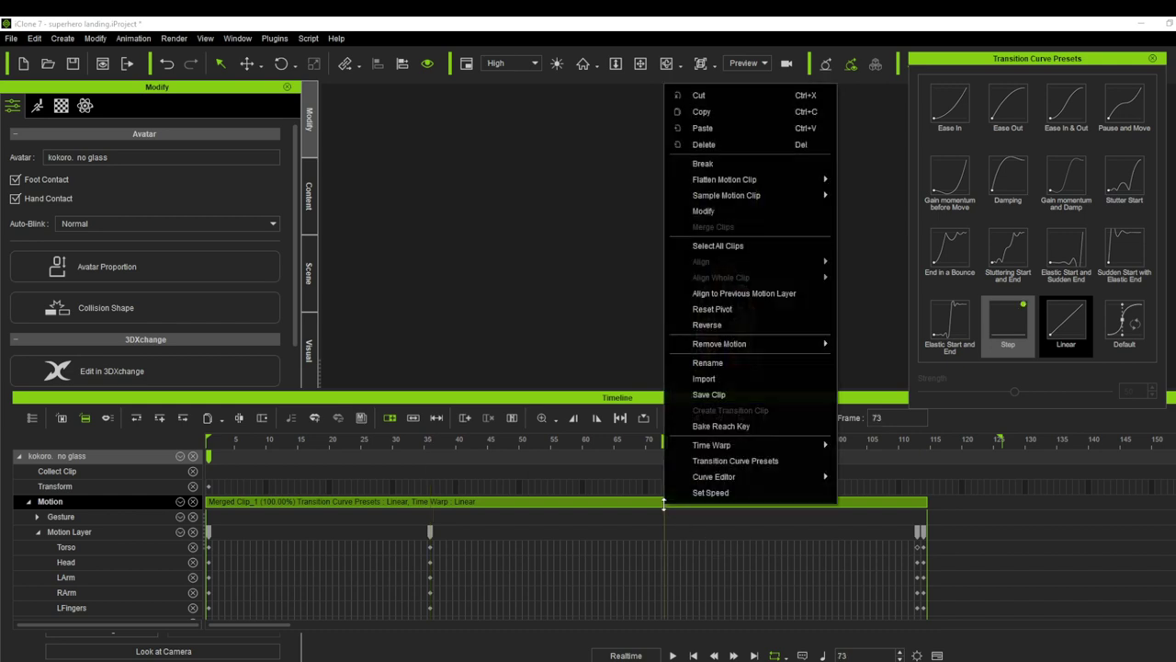
Flatten All Parts of the merged clip and float its Custom time-warp Curve panel.
mouse_move(733, 189)
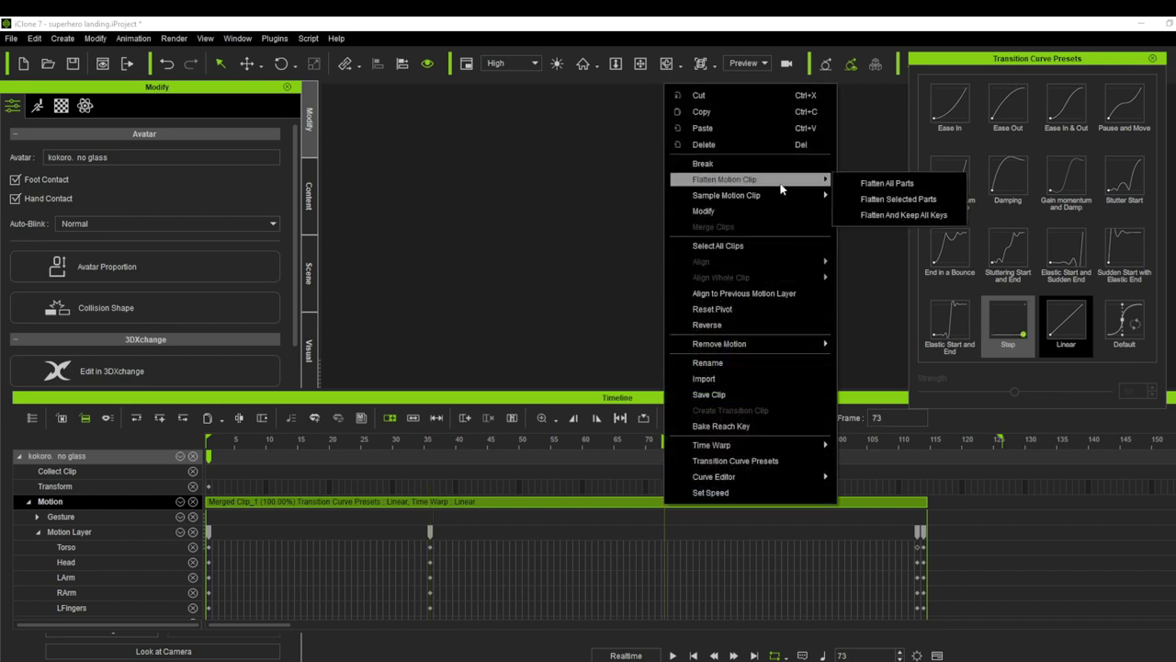
click(882, 184)
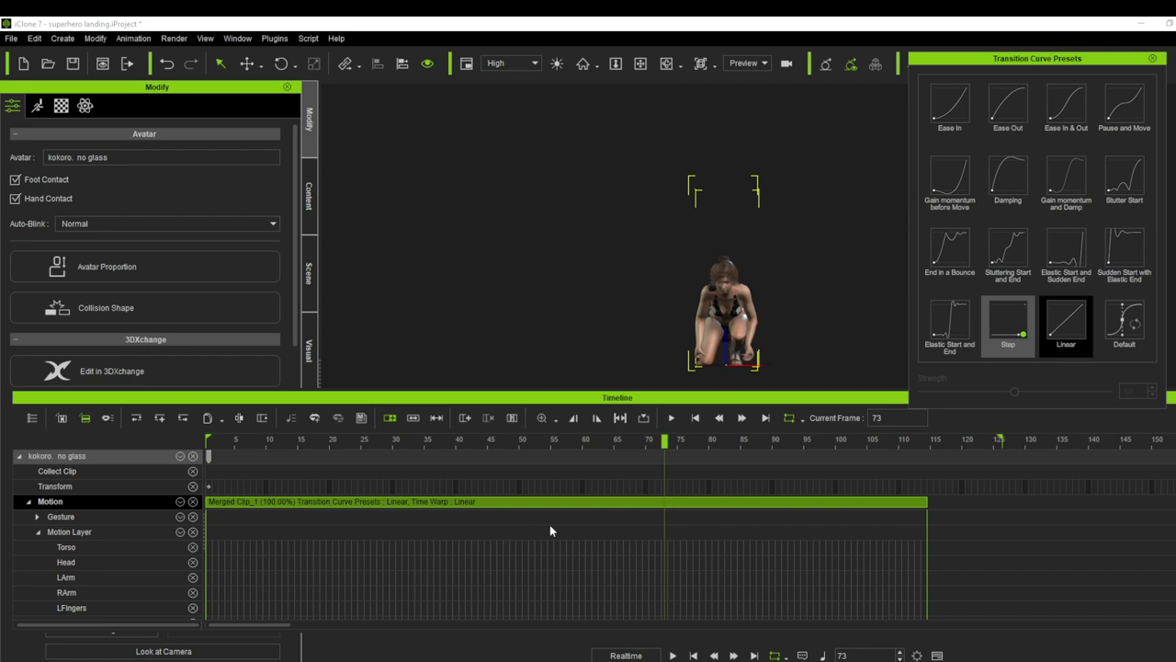
right_click(503, 507)
mouse_move(555, 444)
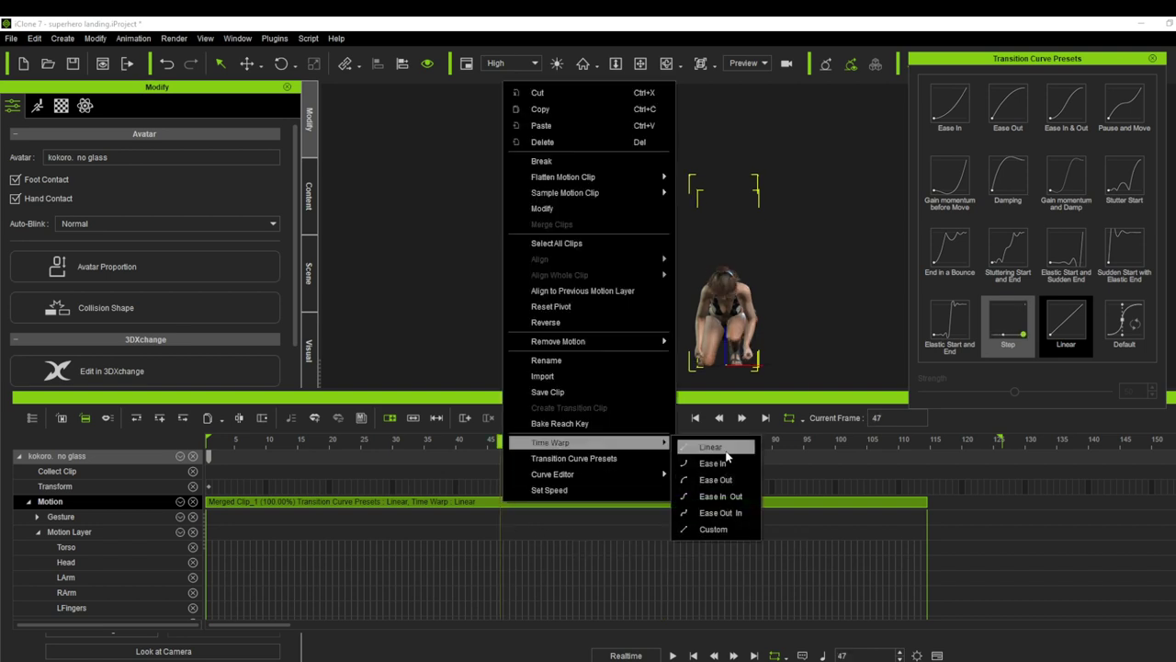
click(713, 529)
drag(594, 416, 462, 152)
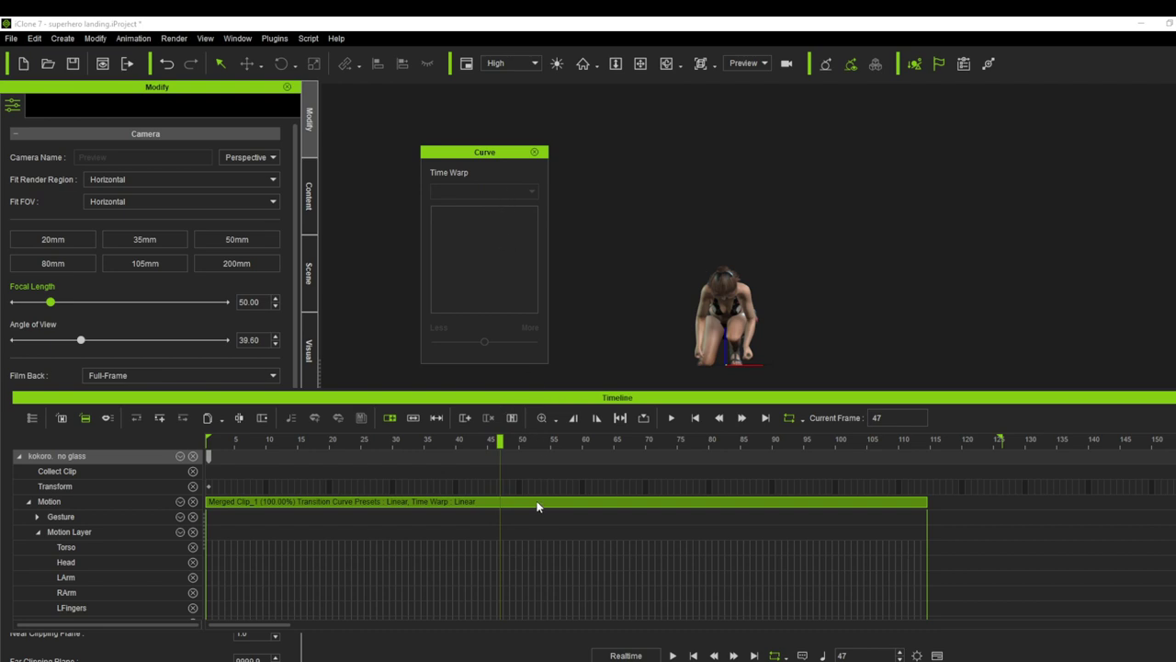
click(537, 506)
Set the clip's time warp to Ease In, strengthen it slightly, and preview the landing.
click(480, 190)
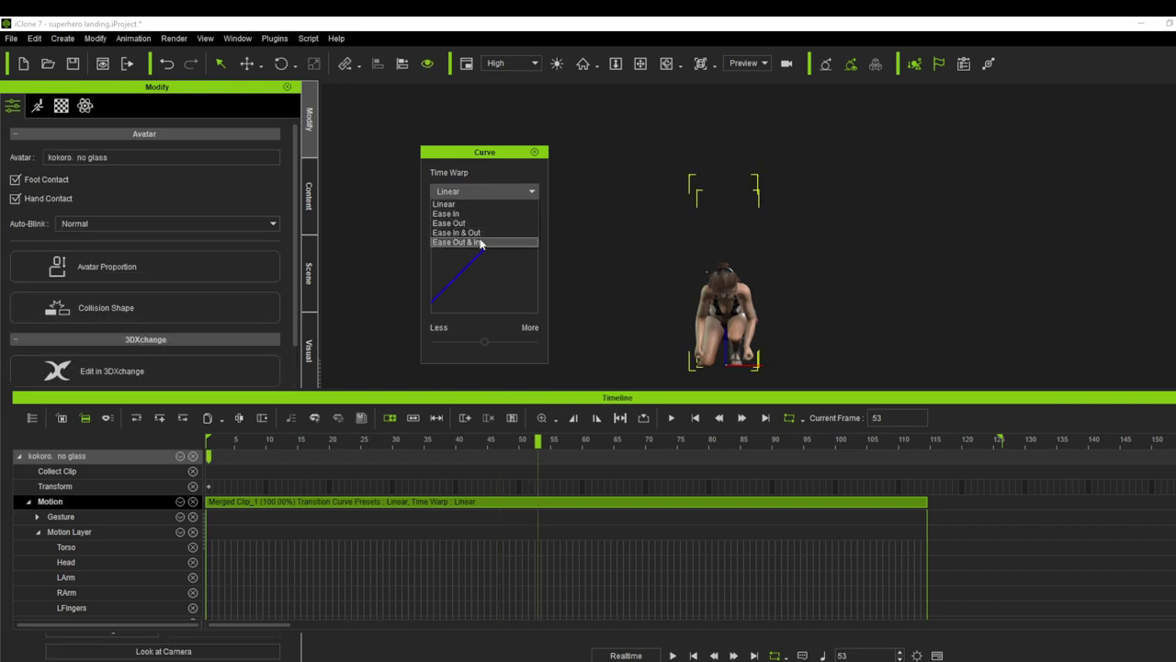
click(470, 213)
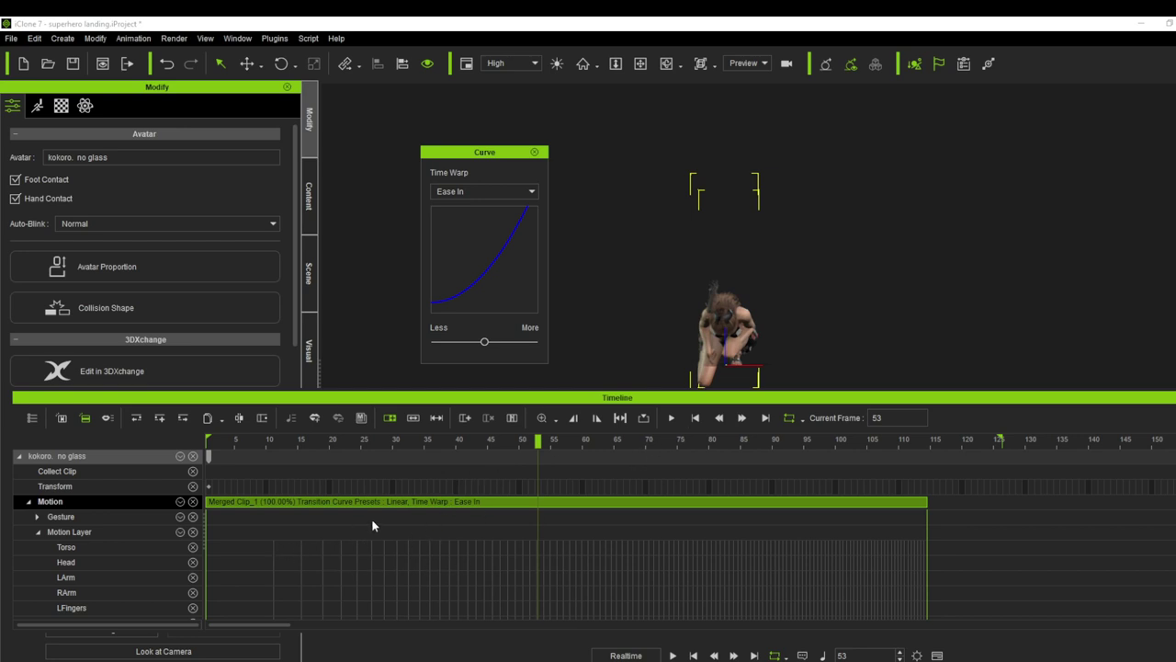
mouse_move(478, 345)
mouse_down()
mouse_move(496, 345)
mouse_move(481, 343)
mouse_up()
click(695, 419)
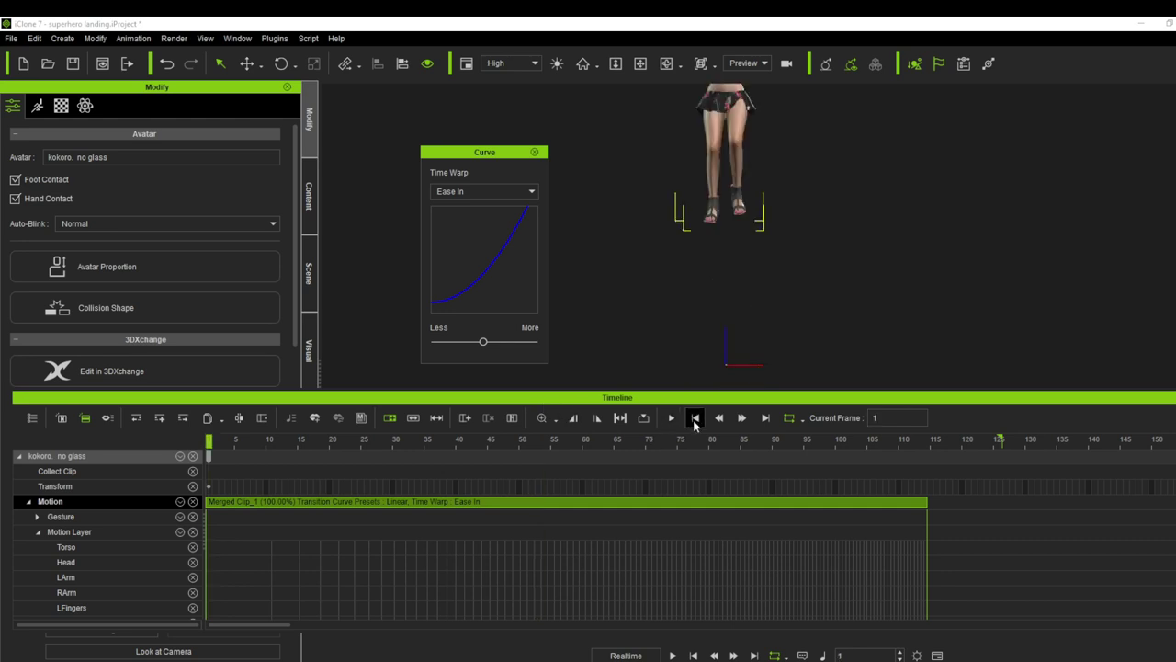
click(671, 418)
click(670, 419)
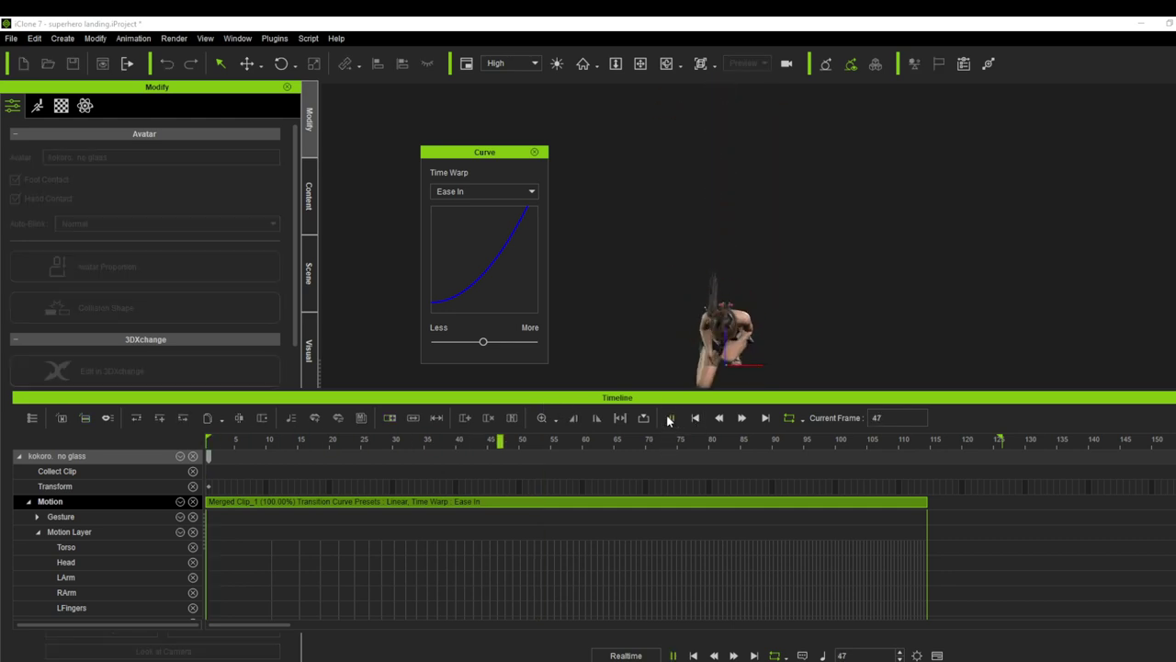
click(670, 419)
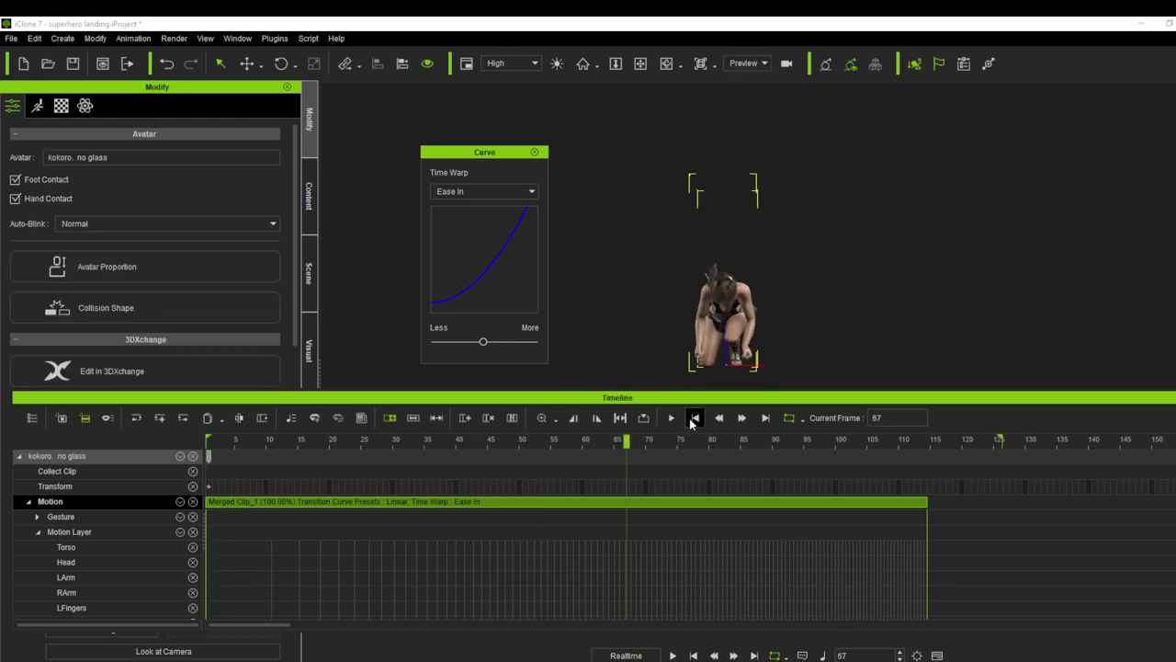
click(696, 418)
Push the Ease In strength further toward More and replay the landing animation.
drag(483, 342, 501, 342)
click(671, 418)
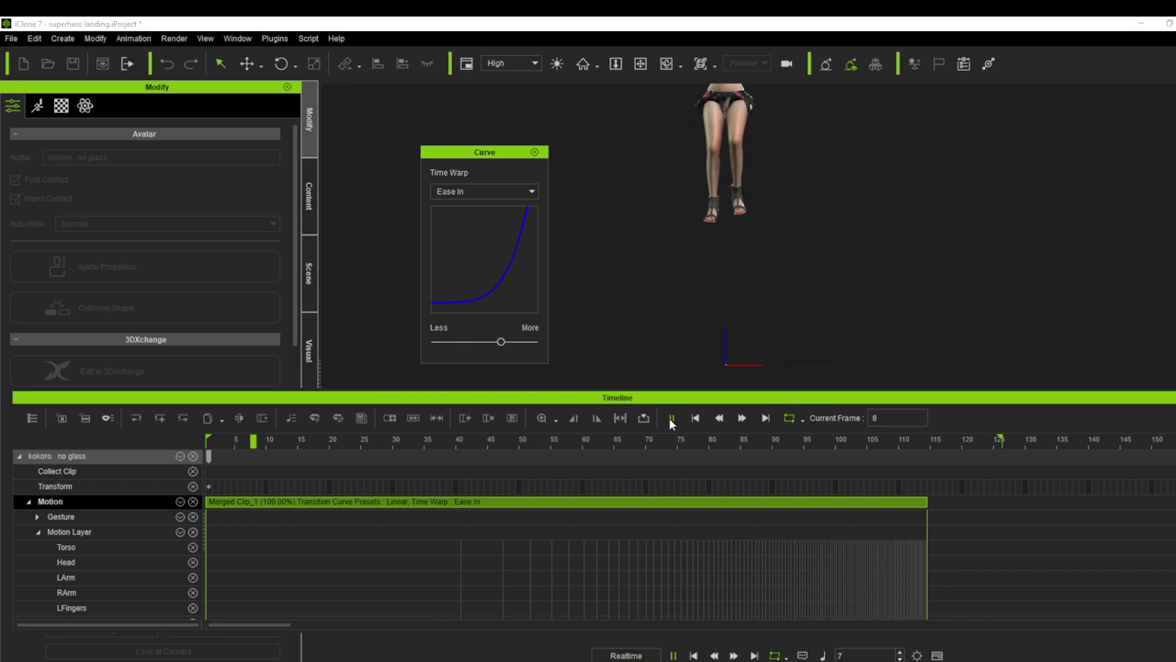
click(673, 419)
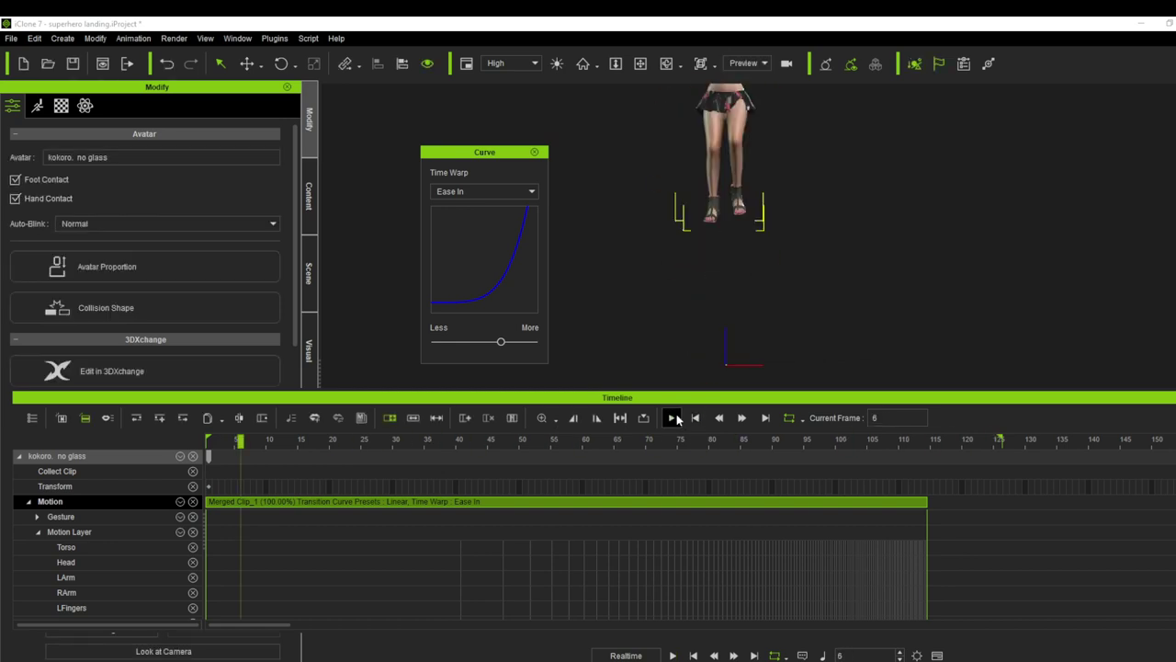
click(671, 419)
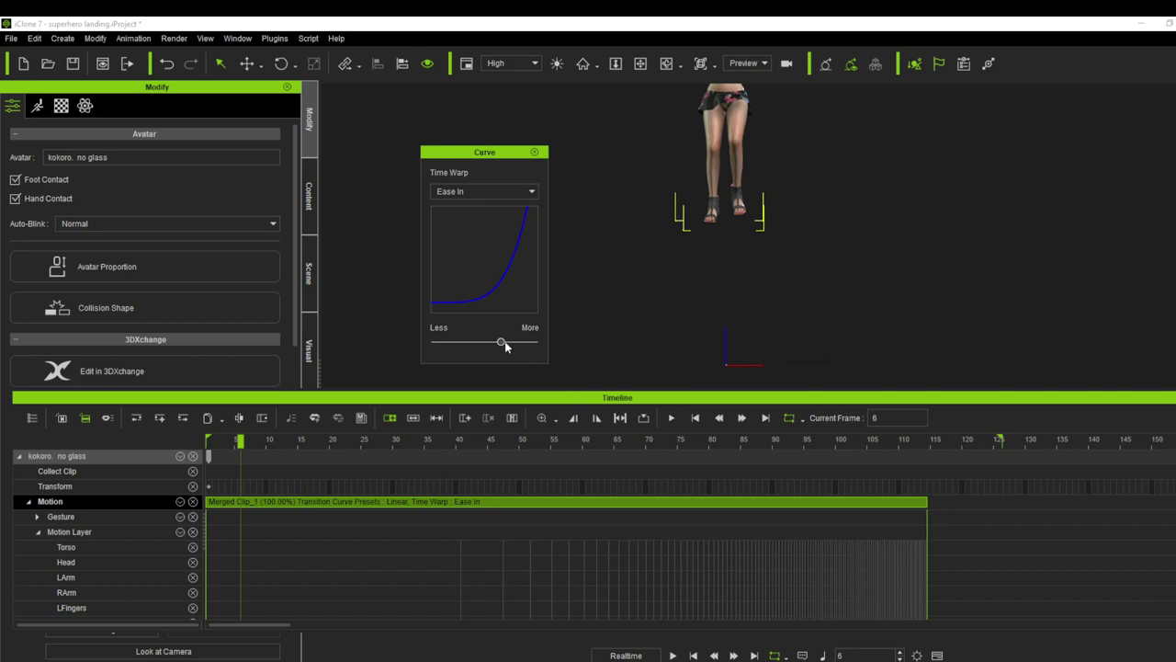
click(487, 192)
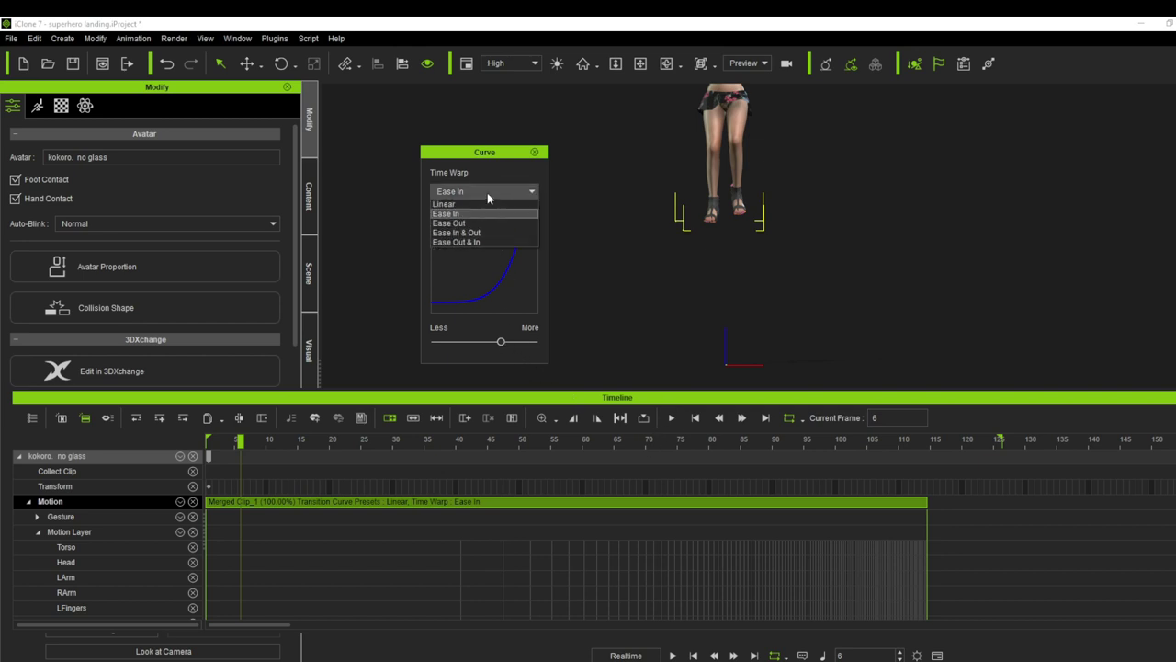
Switch the time warp to Ease Out, preview it, then soften its strength toward Less and replay.
click(464, 223)
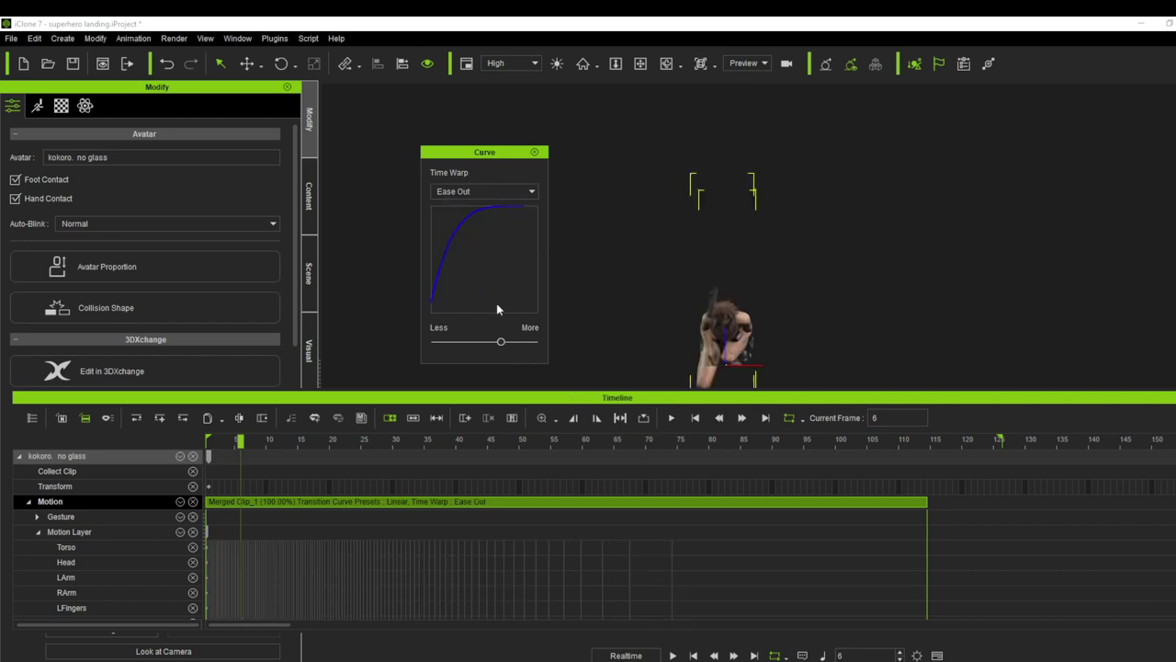
click(672, 419)
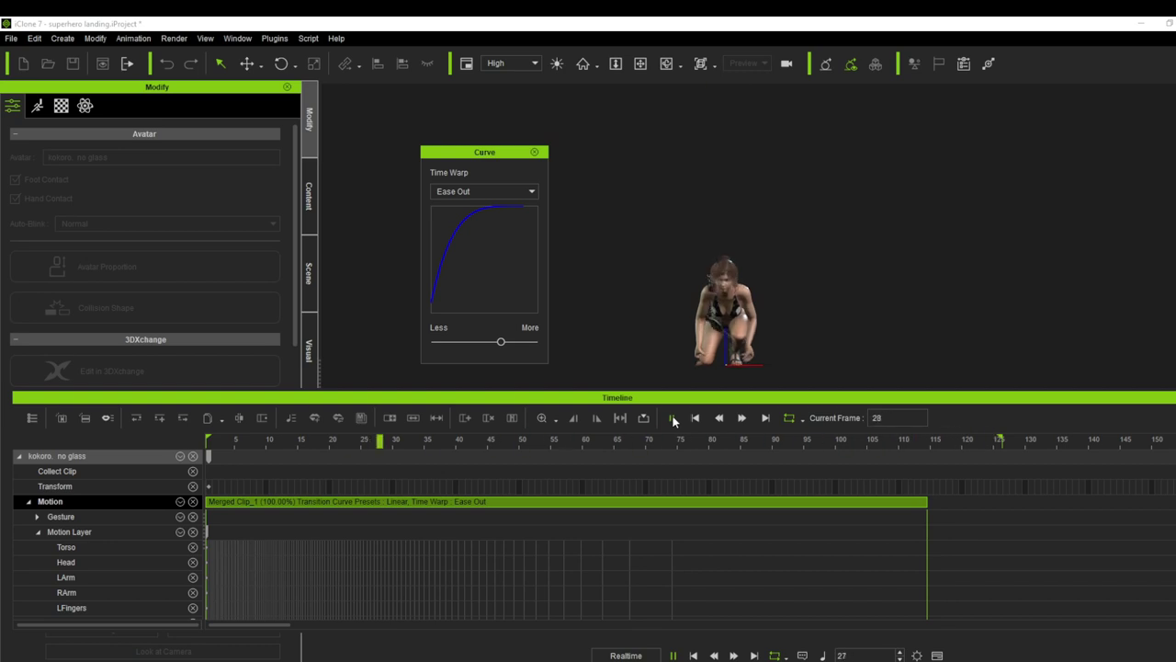
click(673, 418)
click(672, 419)
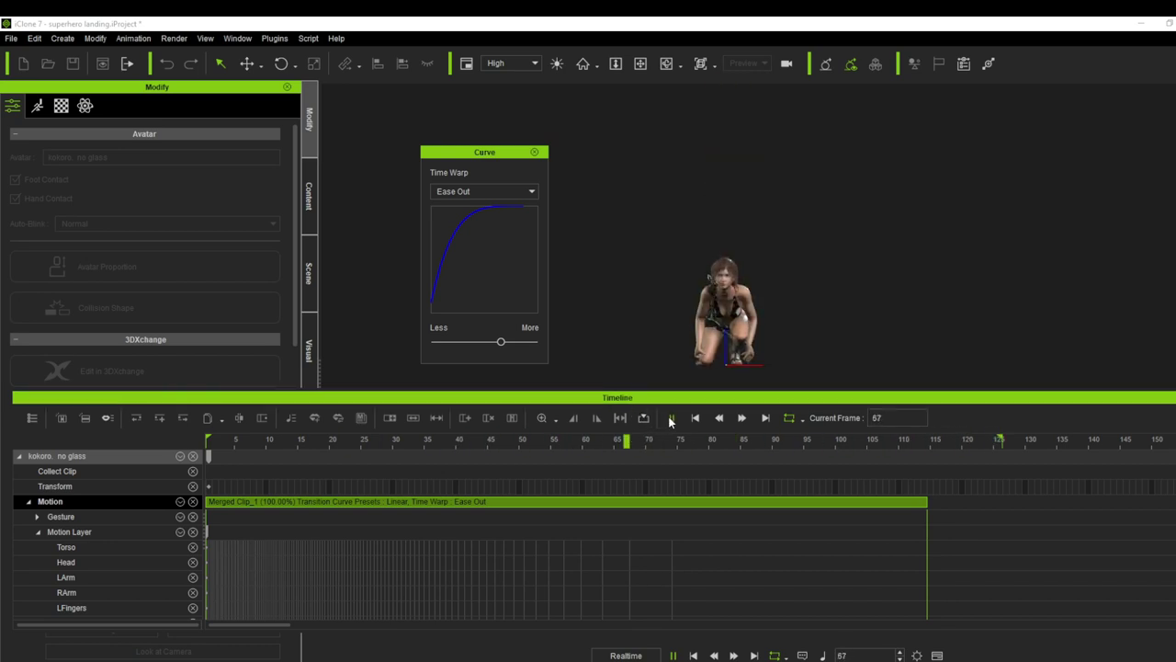
click(671, 419)
click(571, 504)
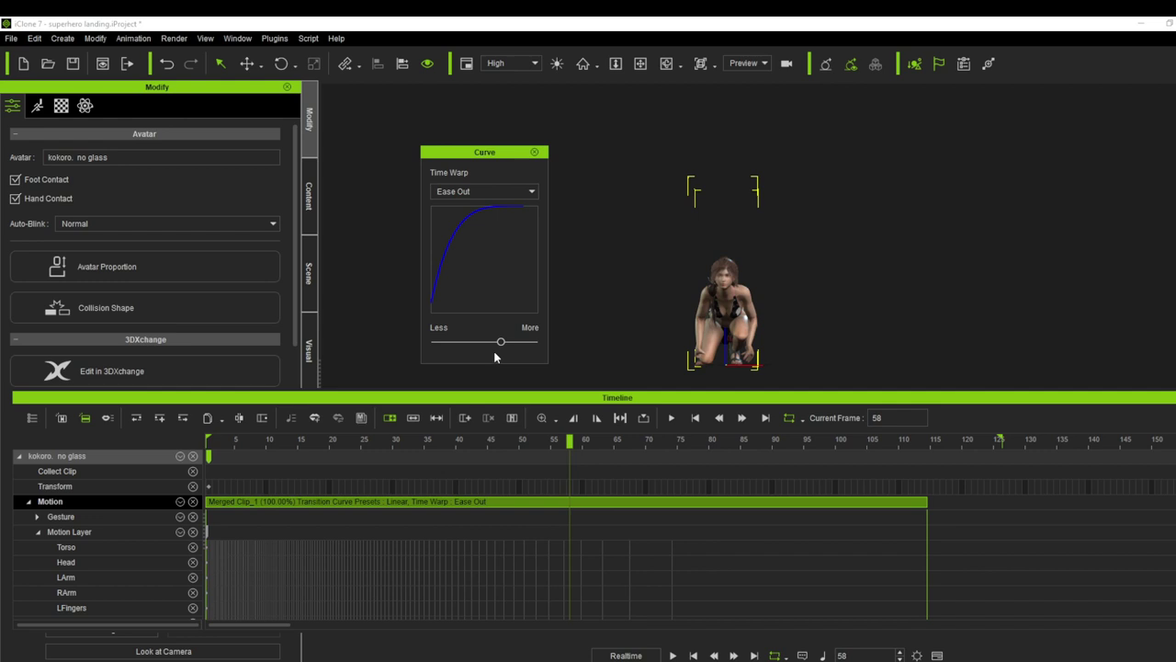
drag(499, 342, 465, 340)
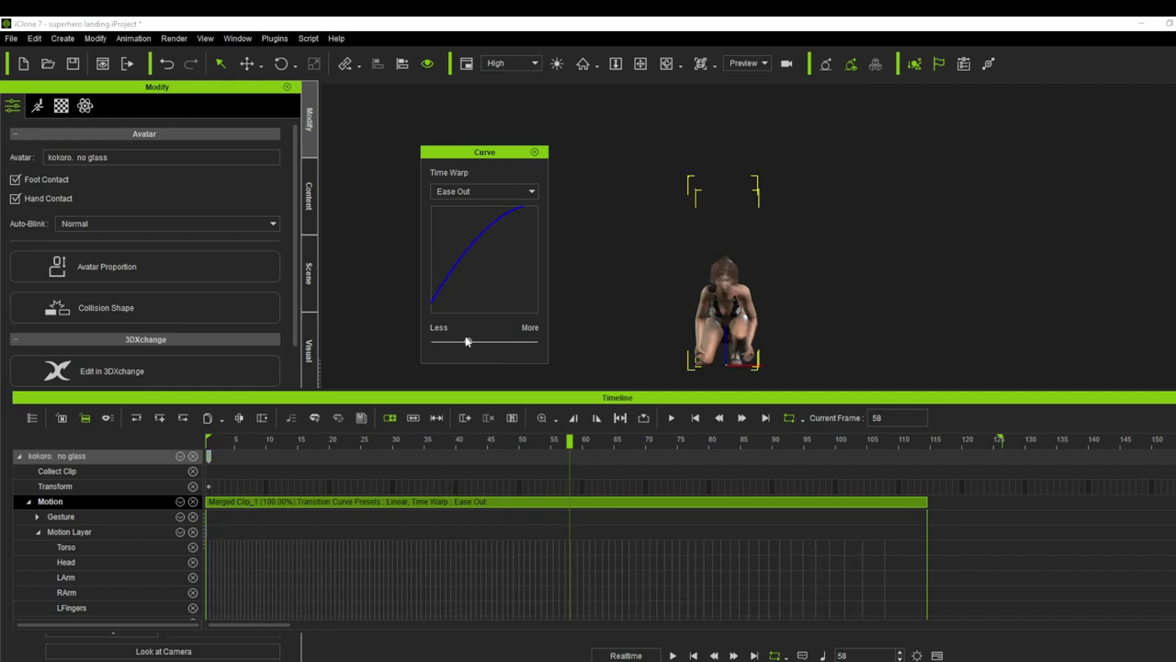
click(672, 418)
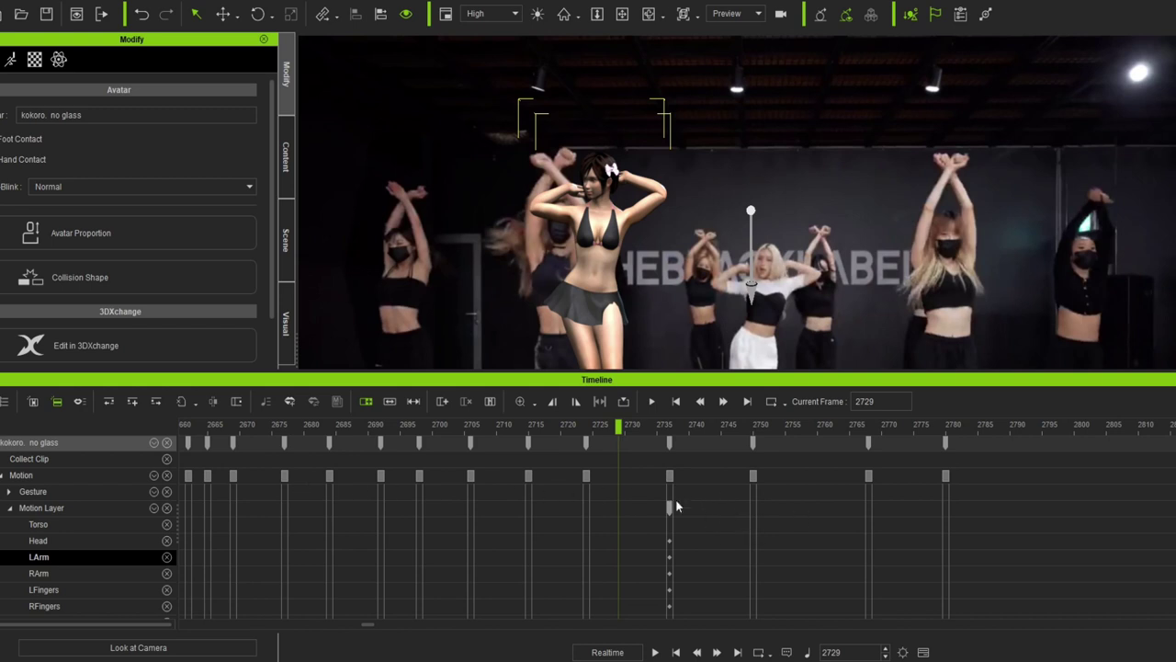
Review the dancer's poses at the motion keys from frame 2677 through 2789.
click(669, 475)
click(586, 475)
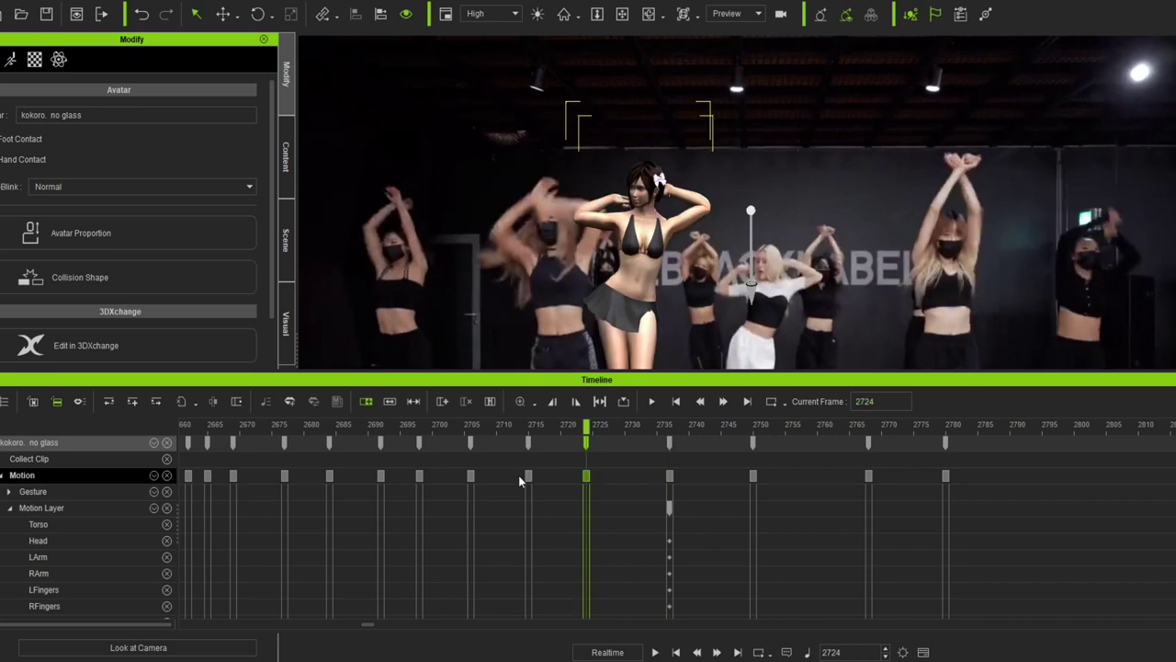
click(528, 475)
click(468, 475)
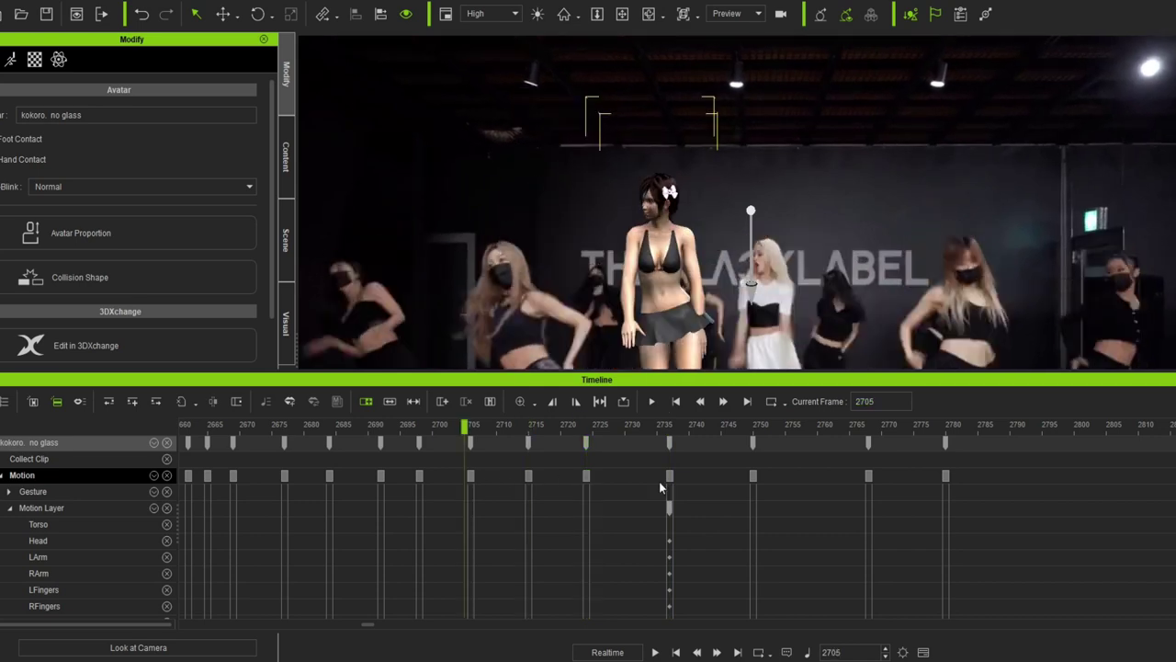
click(752, 475)
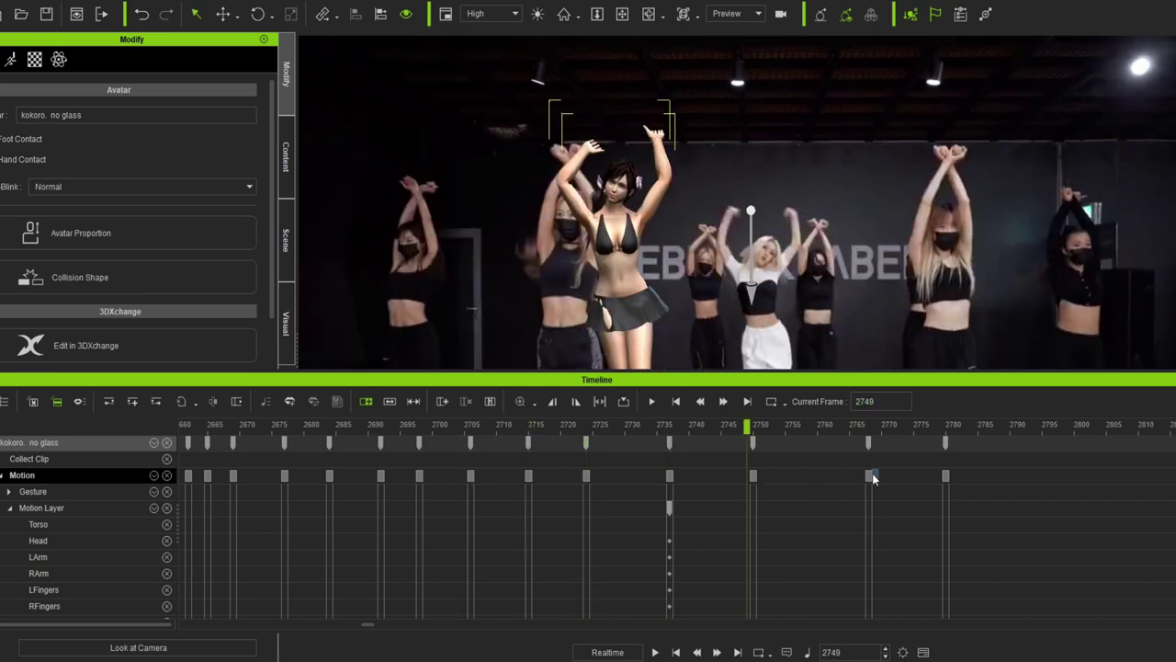
click(869, 475)
click(283, 475)
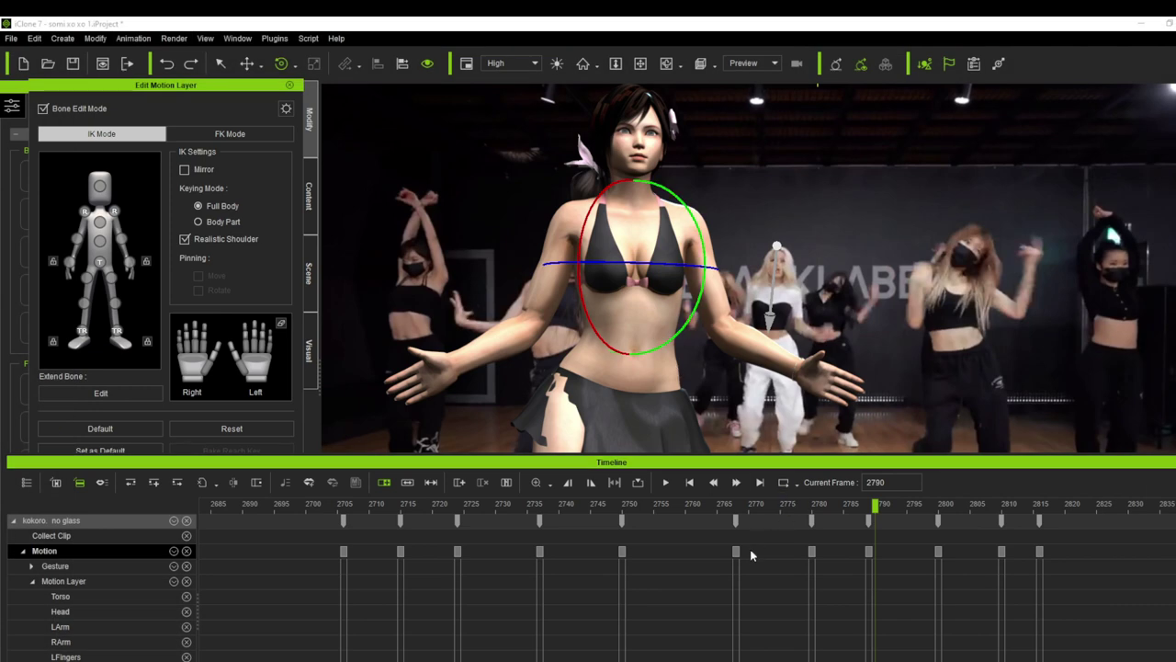
click(870, 555)
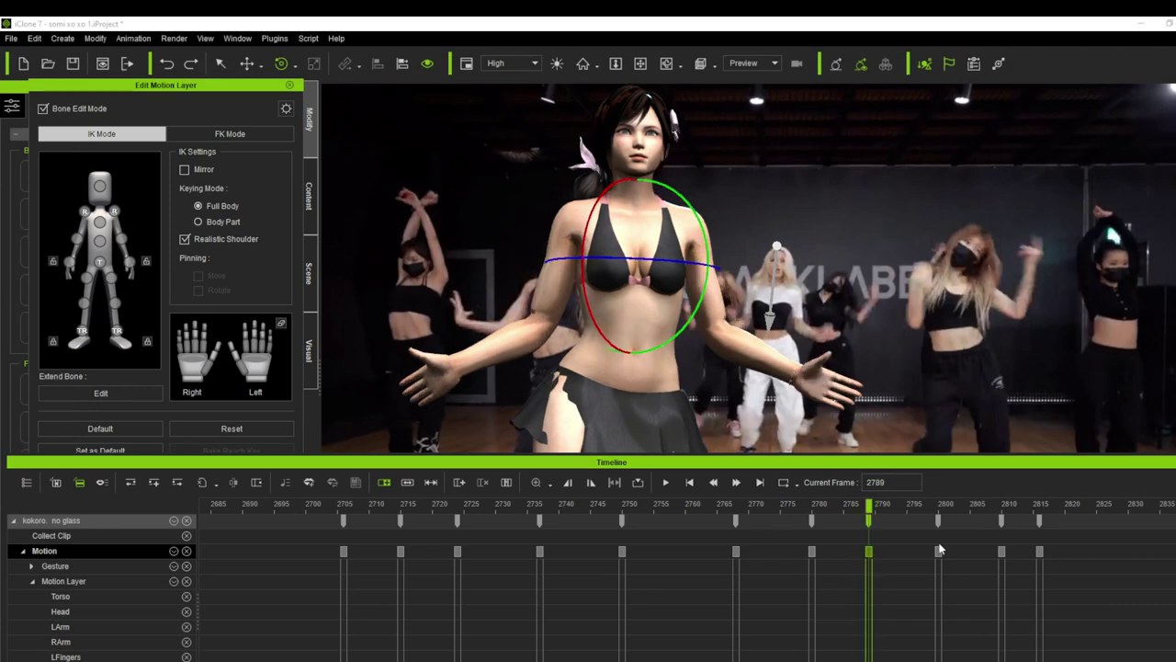
At the frame-2800 key, rotate the dancer's torso toward the reference dancers' pose.
click(938, 552)
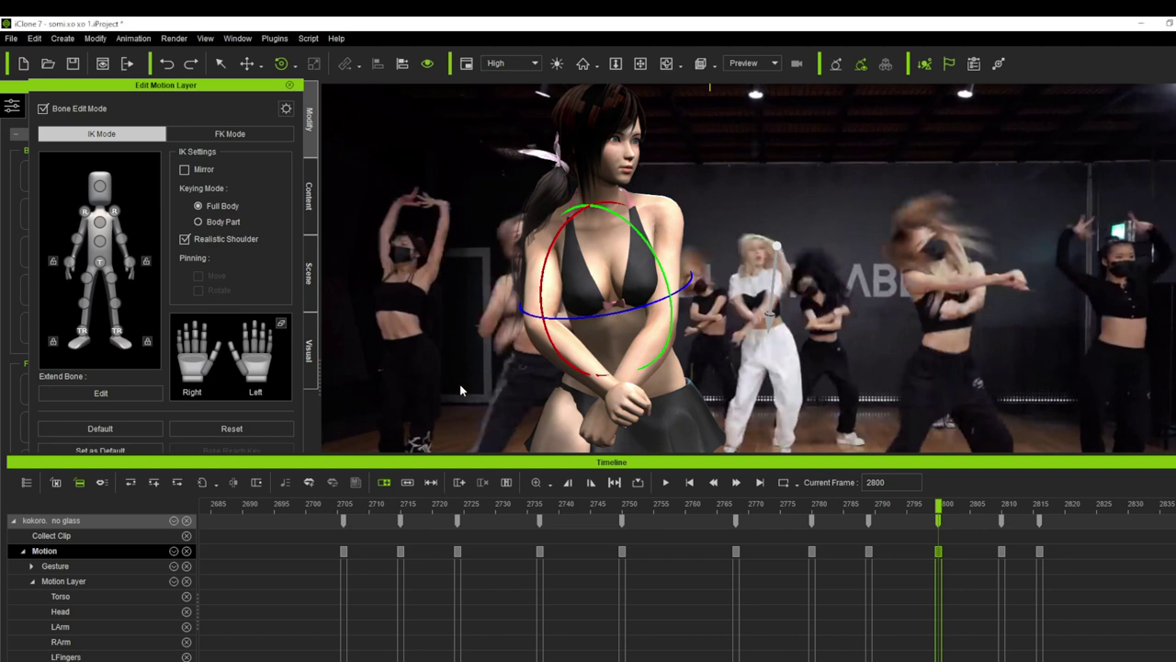
drag(511, 372, 581, 300)
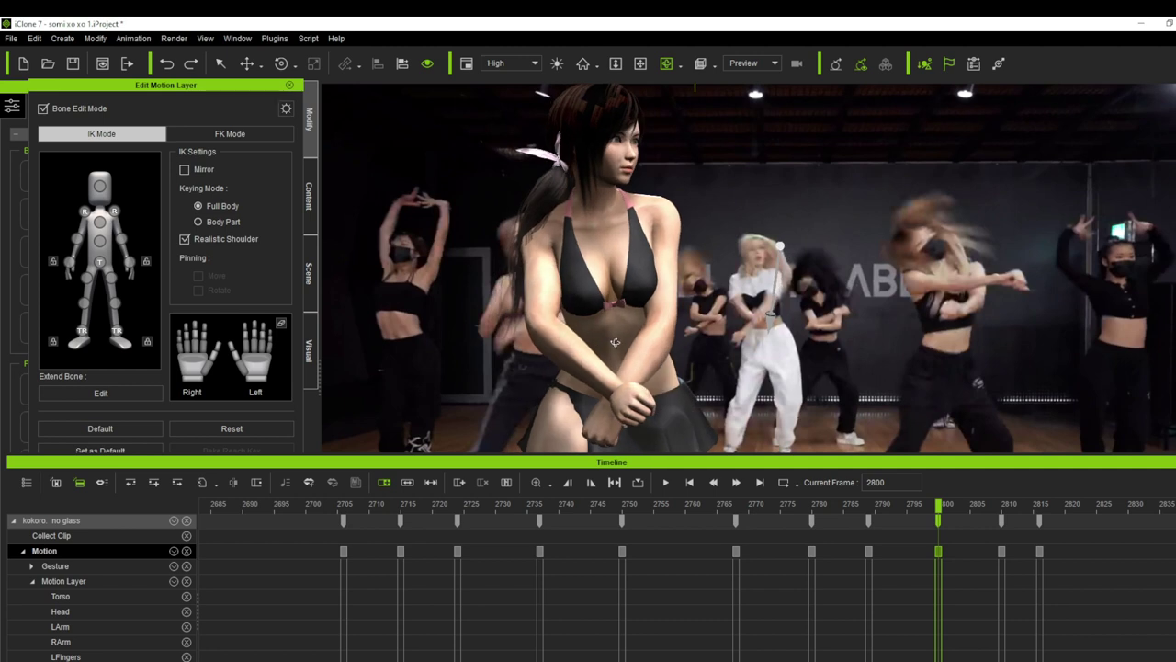
click(78, 239)
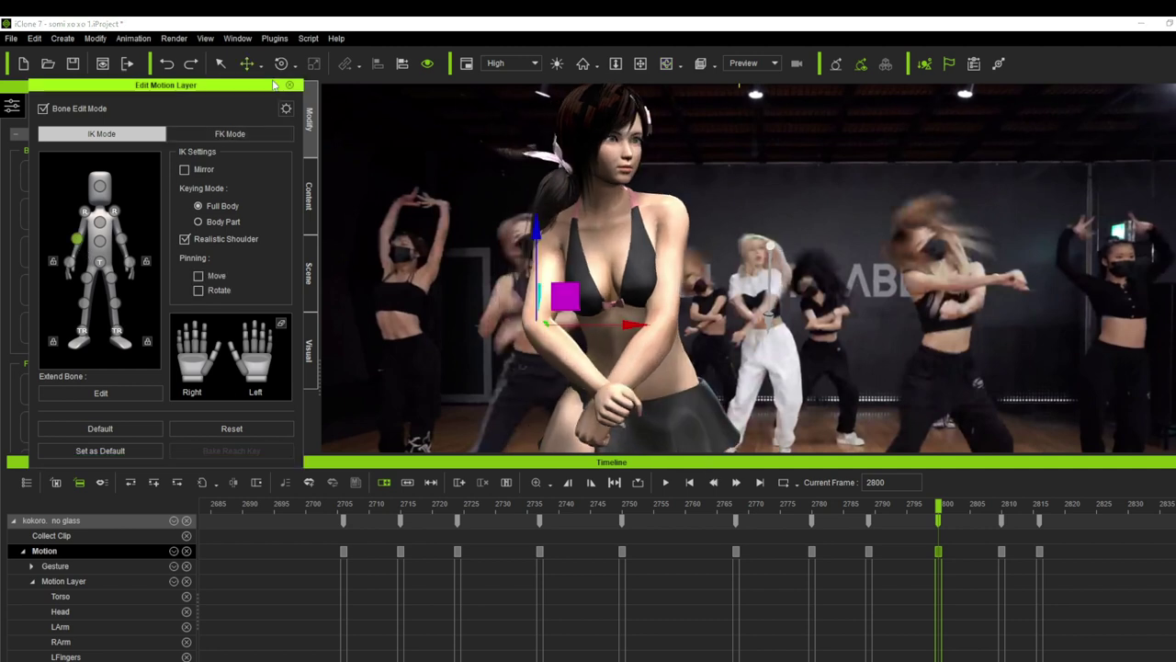
Rotate the dancer's right arm at frame 2800 and select the motion key there.
click(281, 64)
drag(593, 344, 594, 308)
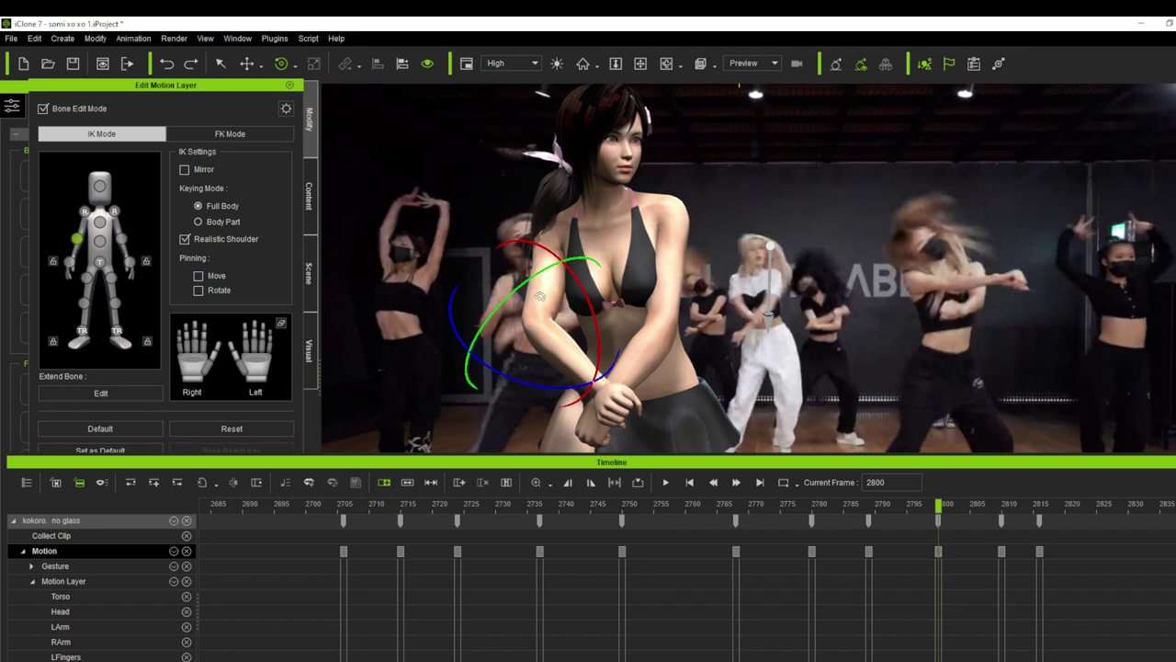
click(939, 552)
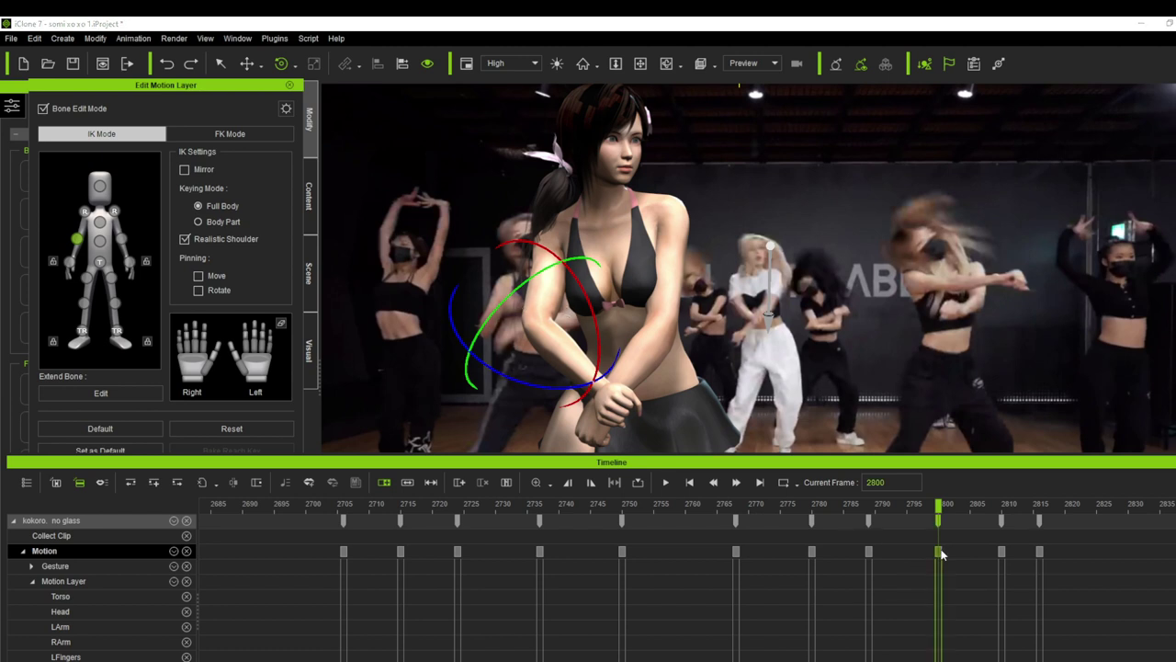
right_click(941, 552)
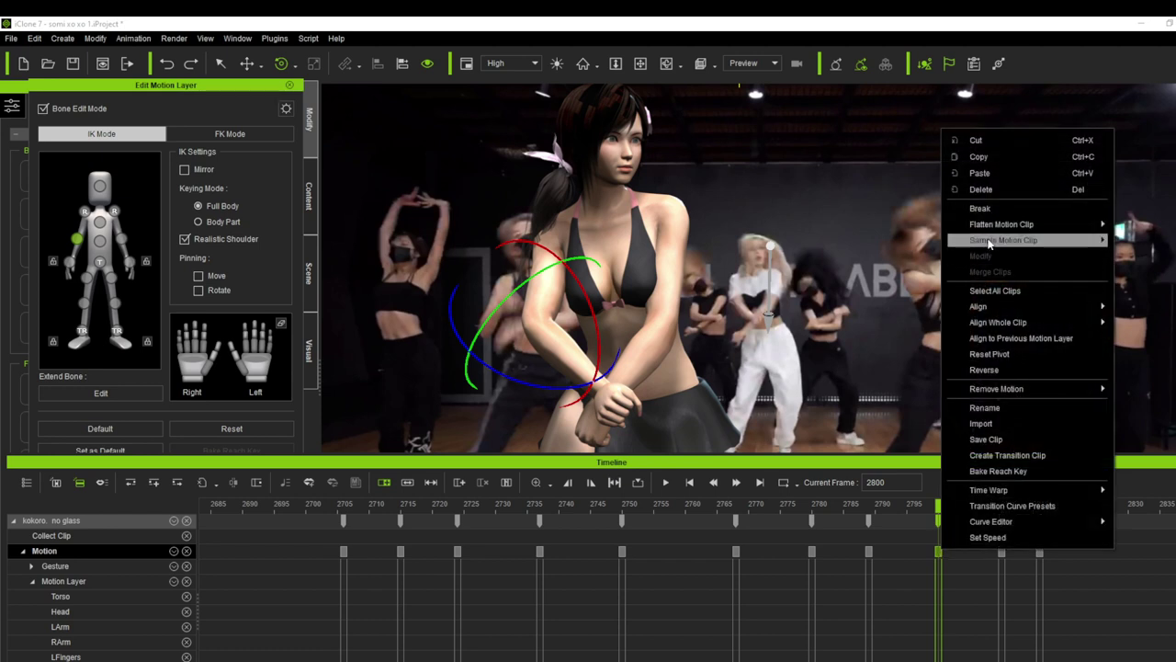
mouse_move(1064, 246)
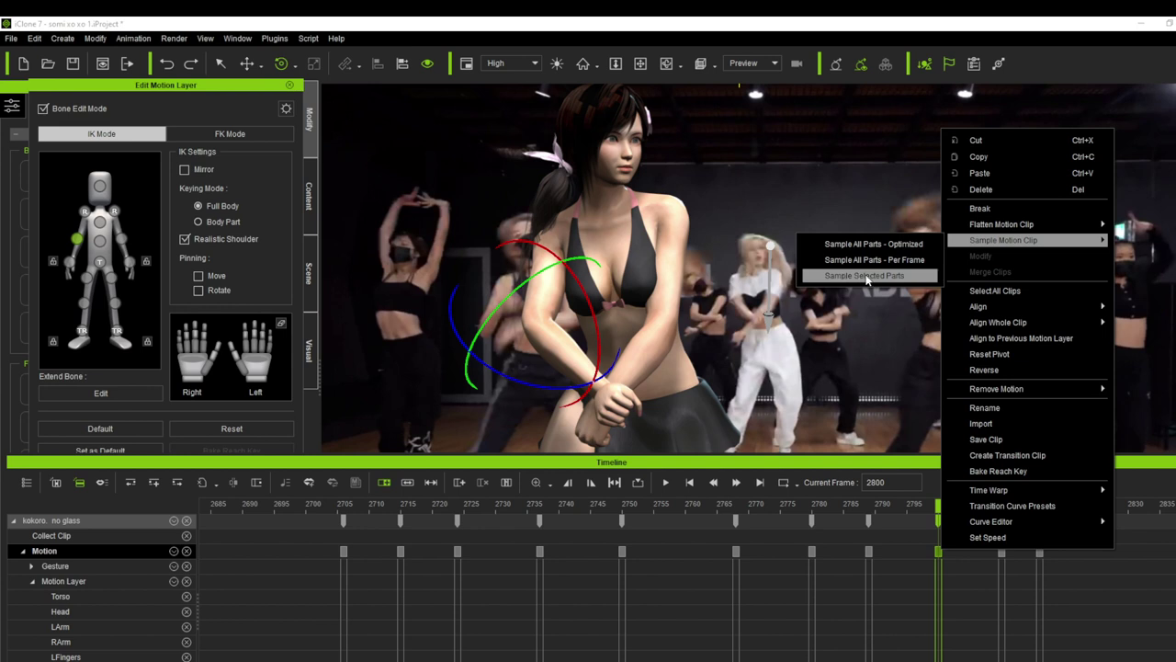
click(853, 473)
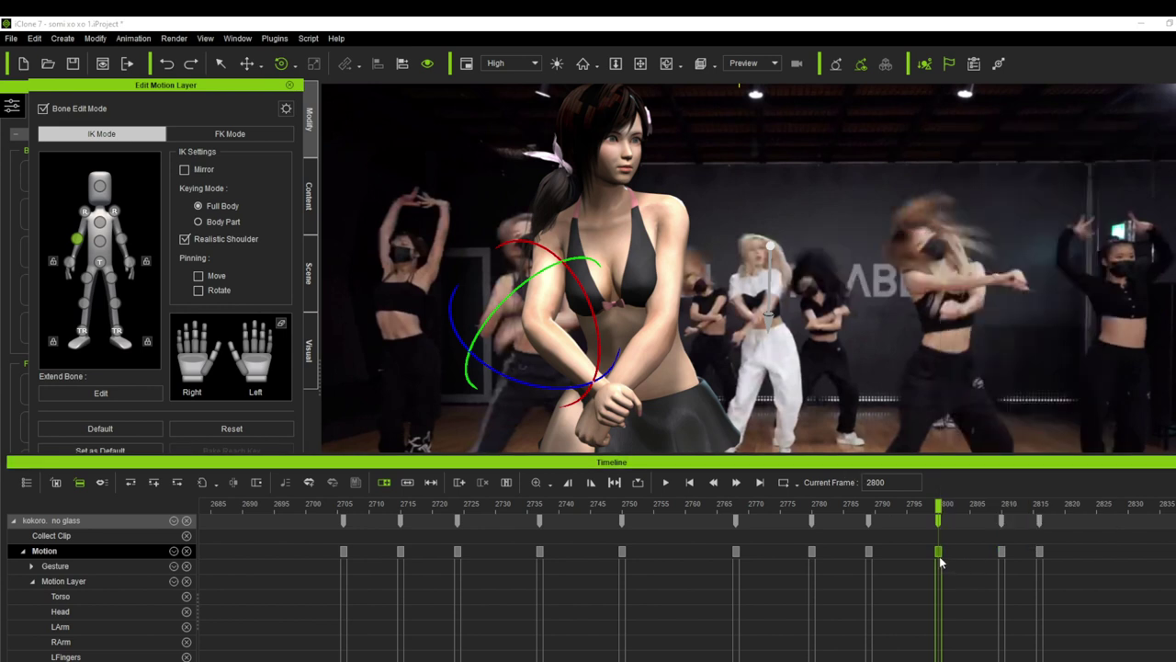
click(868, 552)
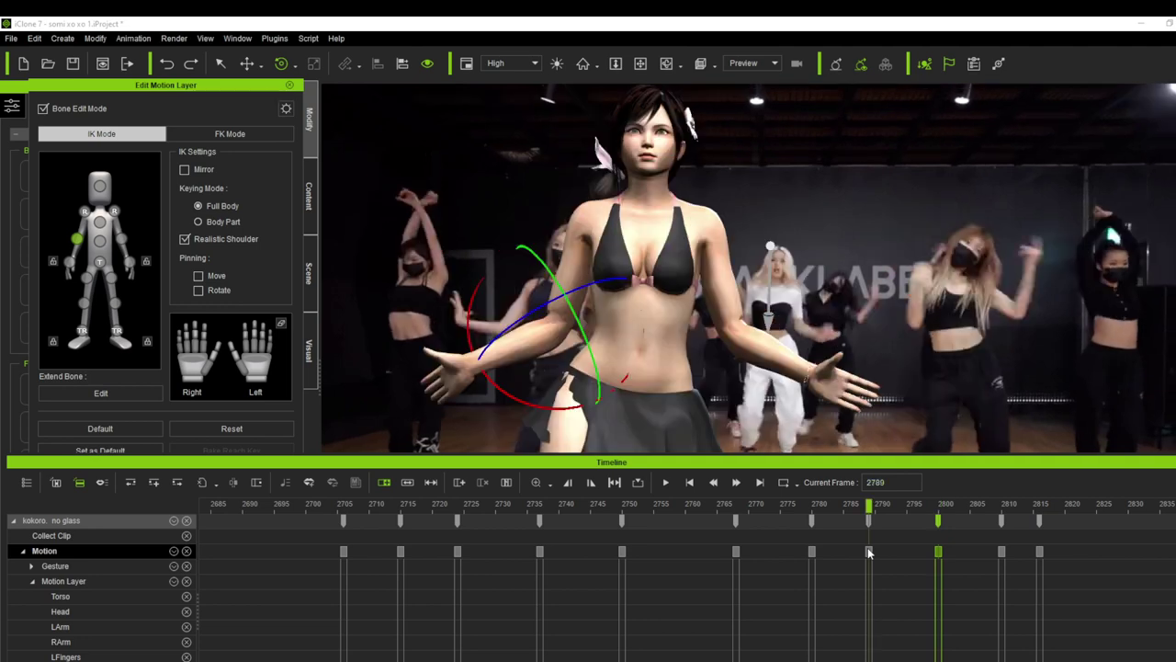
click(939, 552)
click(1001, 551)
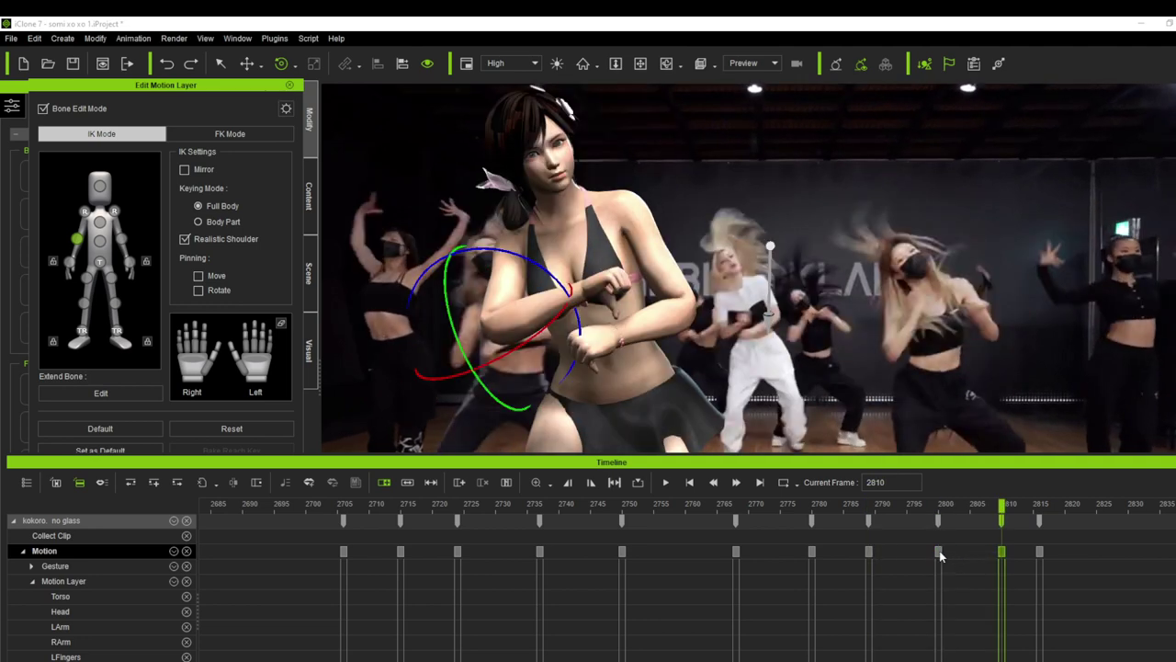
click(939, 551)
click(869, 551)
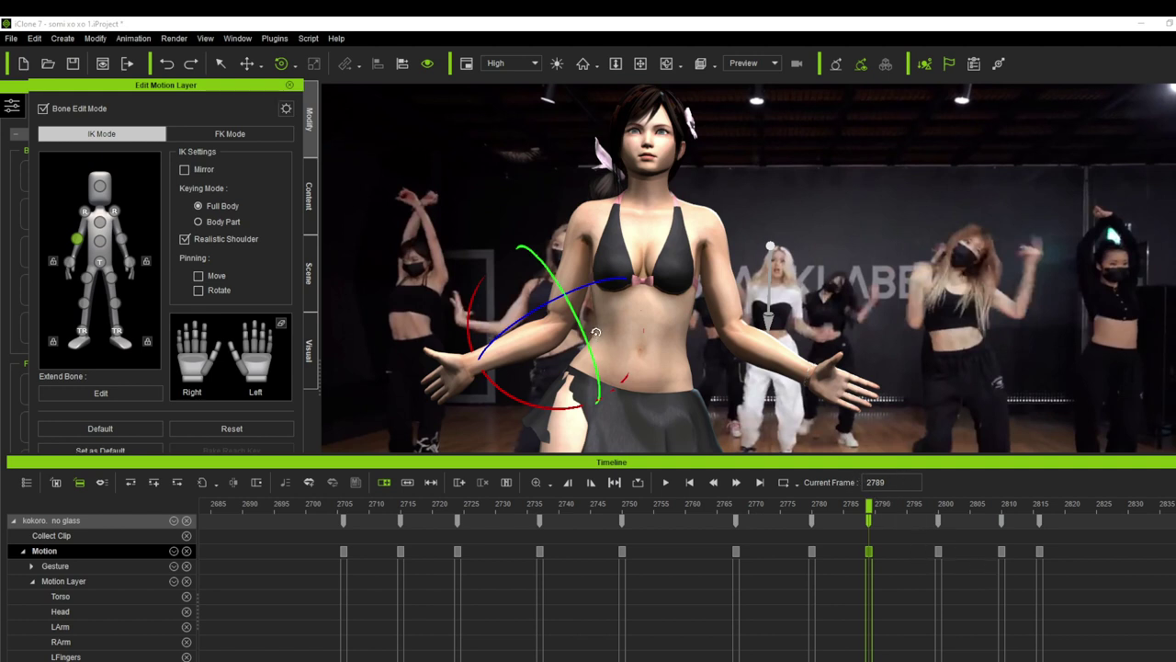
click(939, 552)
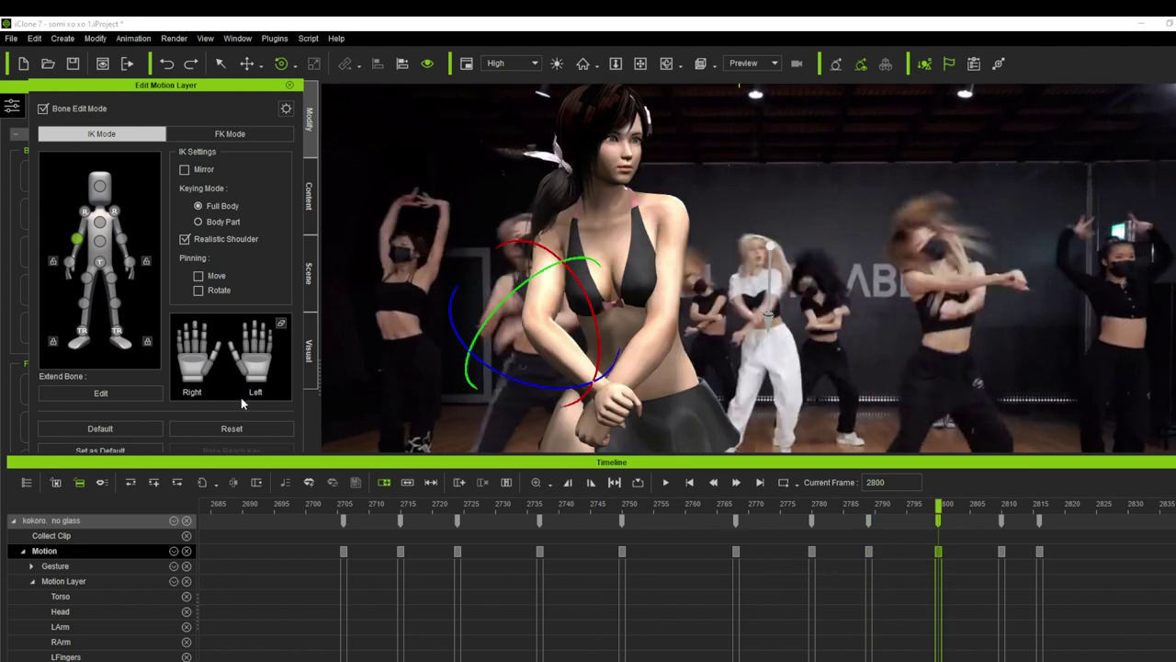
Resample only the RArm body part at the frame-2800 key.
right_click(937, 554)
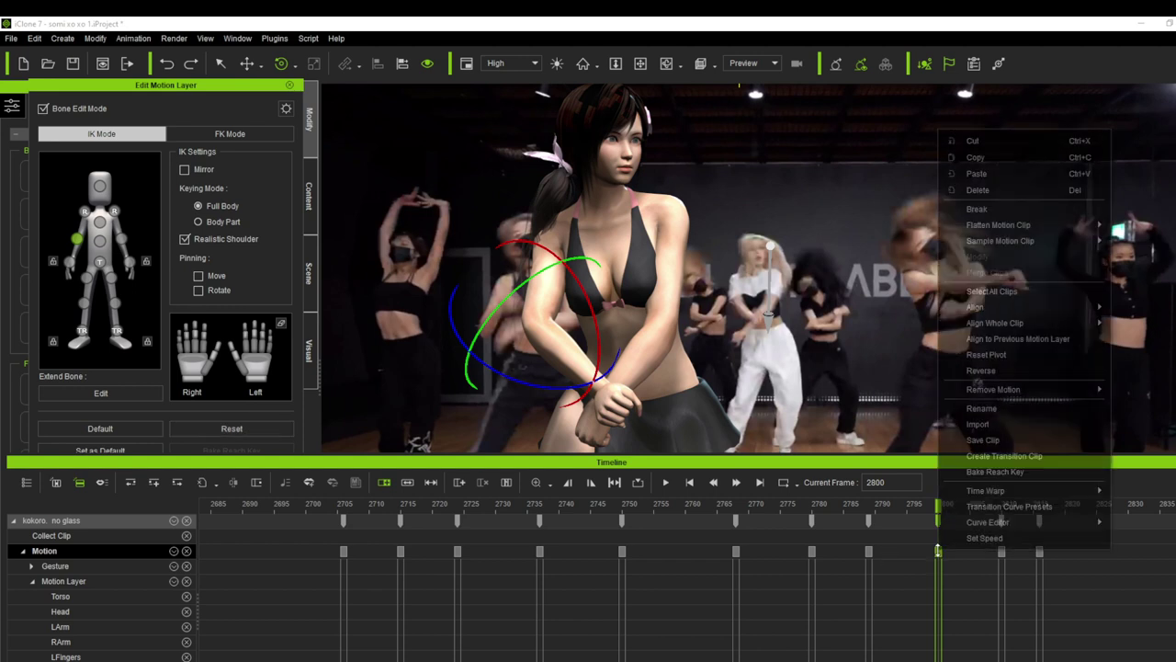
mouse_move(1004, 244)
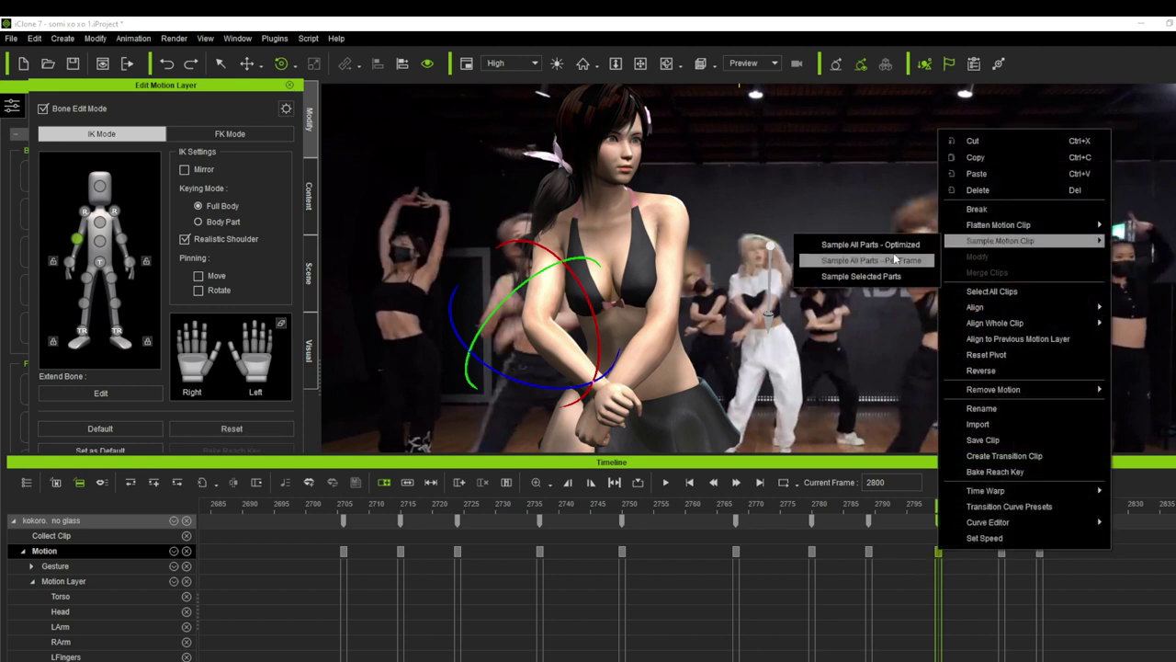
click(887, 277)
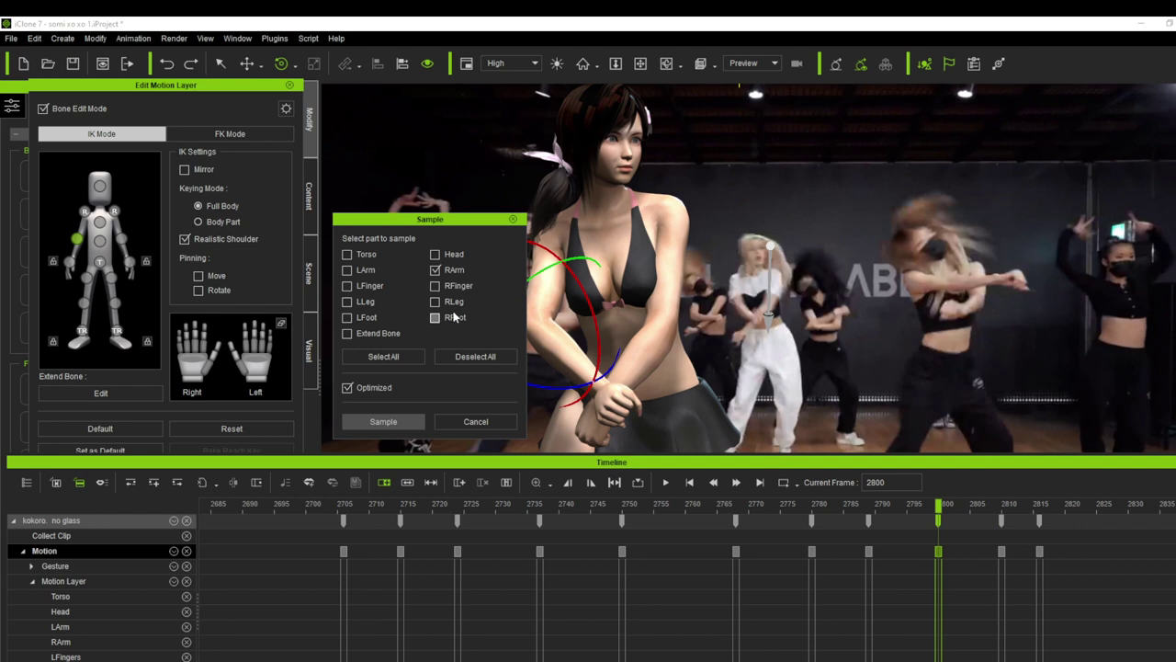
click(385, 422)
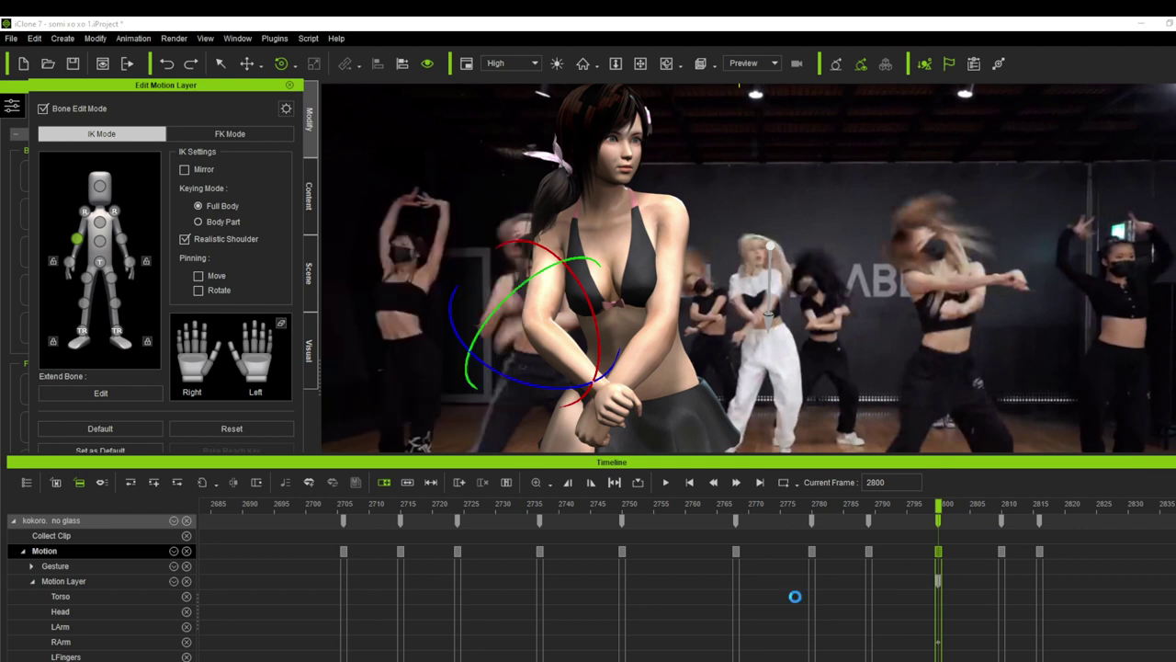
Resample only the RArm body part at the frame-2810 key.
click(869, 554)
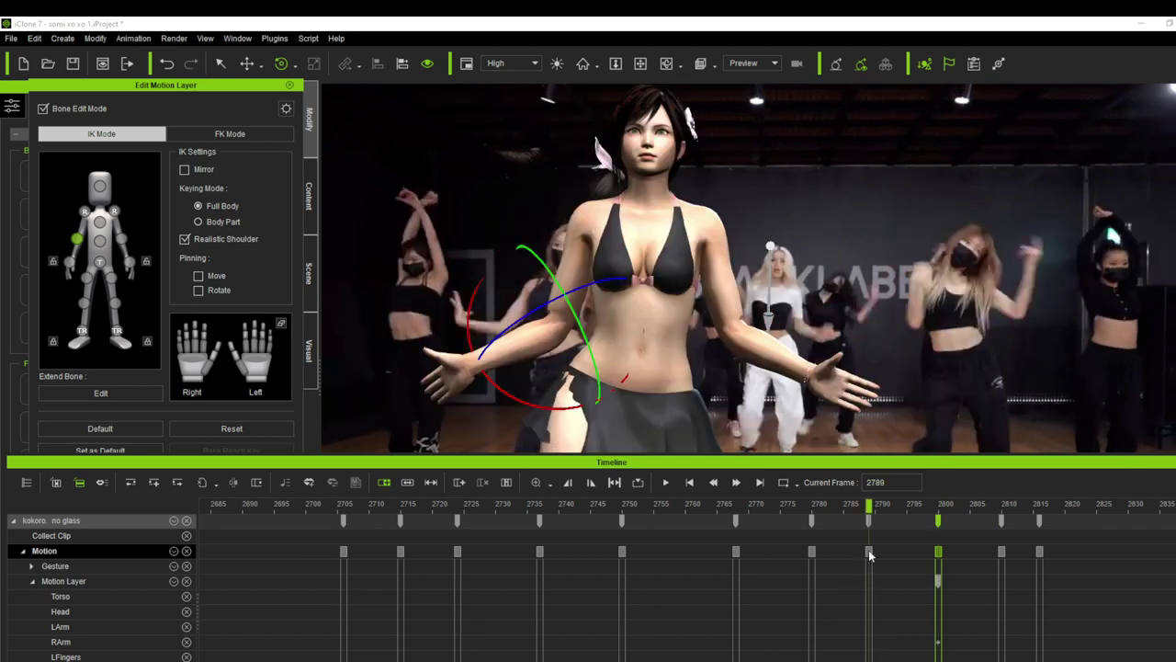
click(1001, 553)
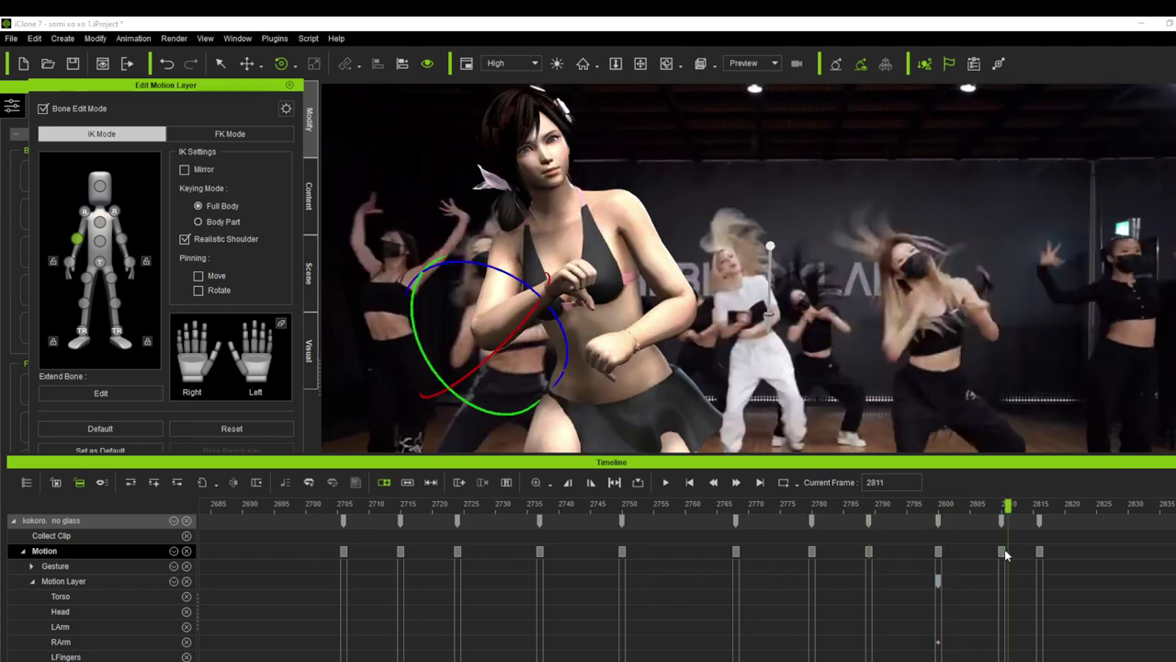
right_click(1001, 554)
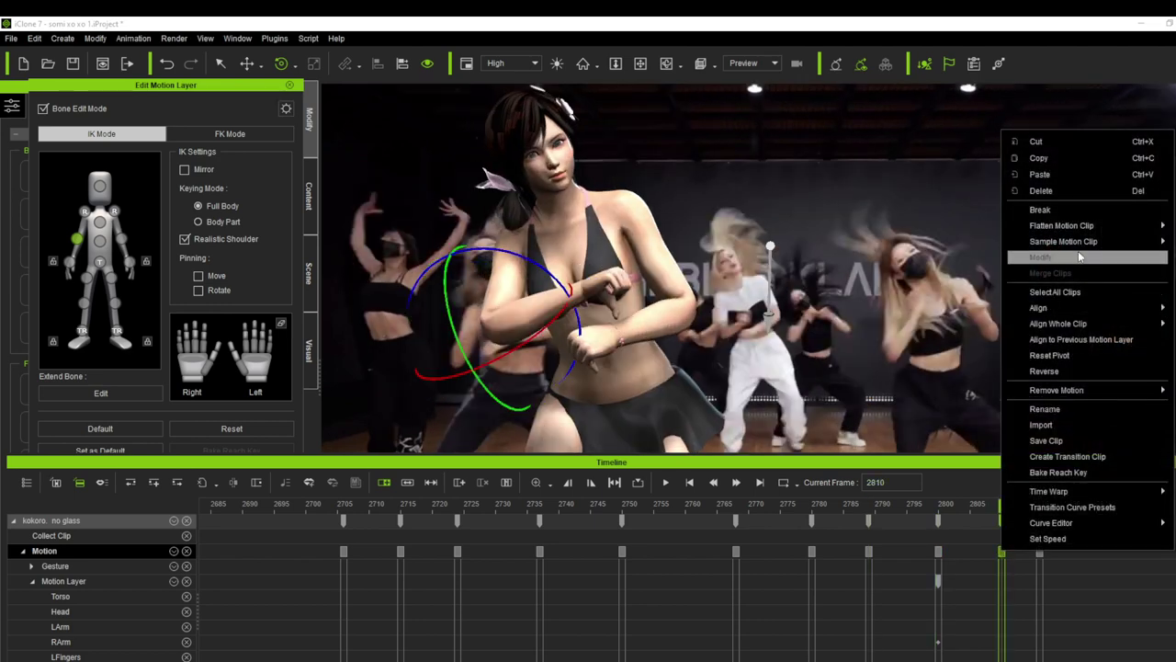
click(928, 276)
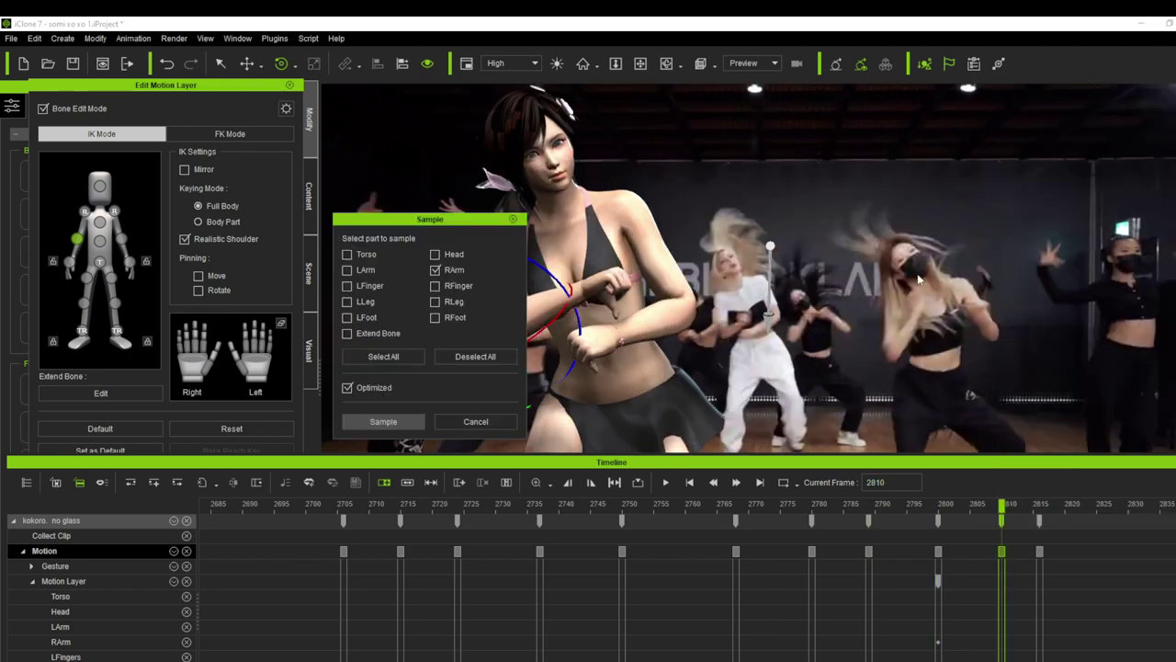
click(381, 421)
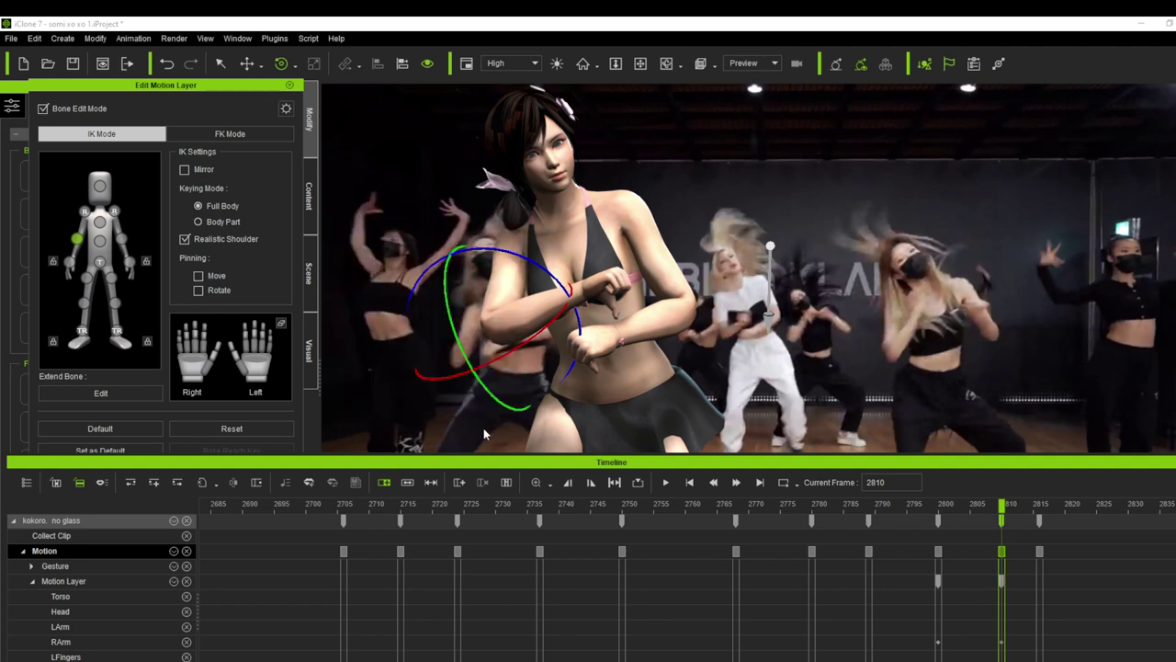
Resample only the RArm at the frame-2789 key and show the RArm track's keys.
click(869, 552)
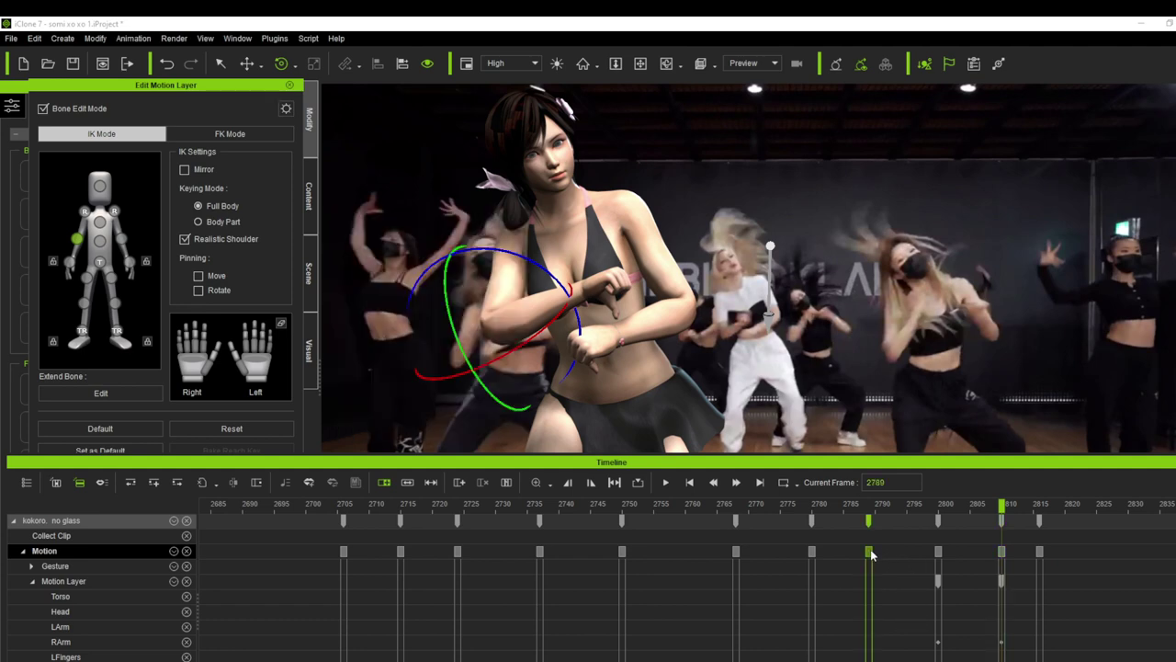
right_click(869, 552)
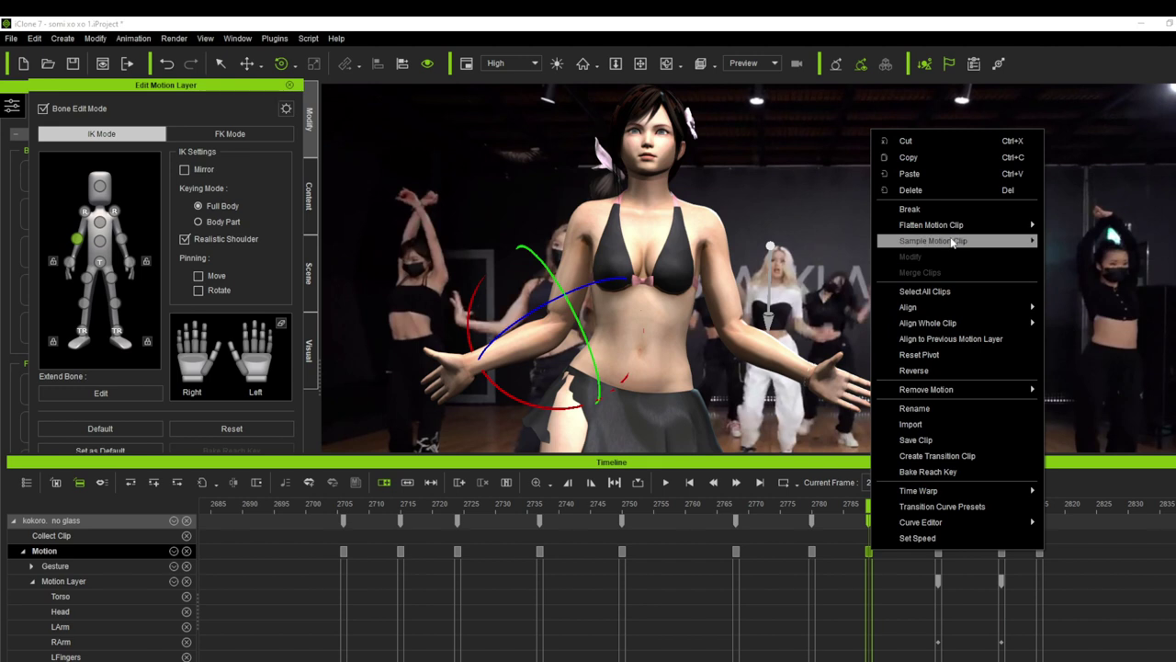
mouse_move(950, 241)
click(1084, 274)
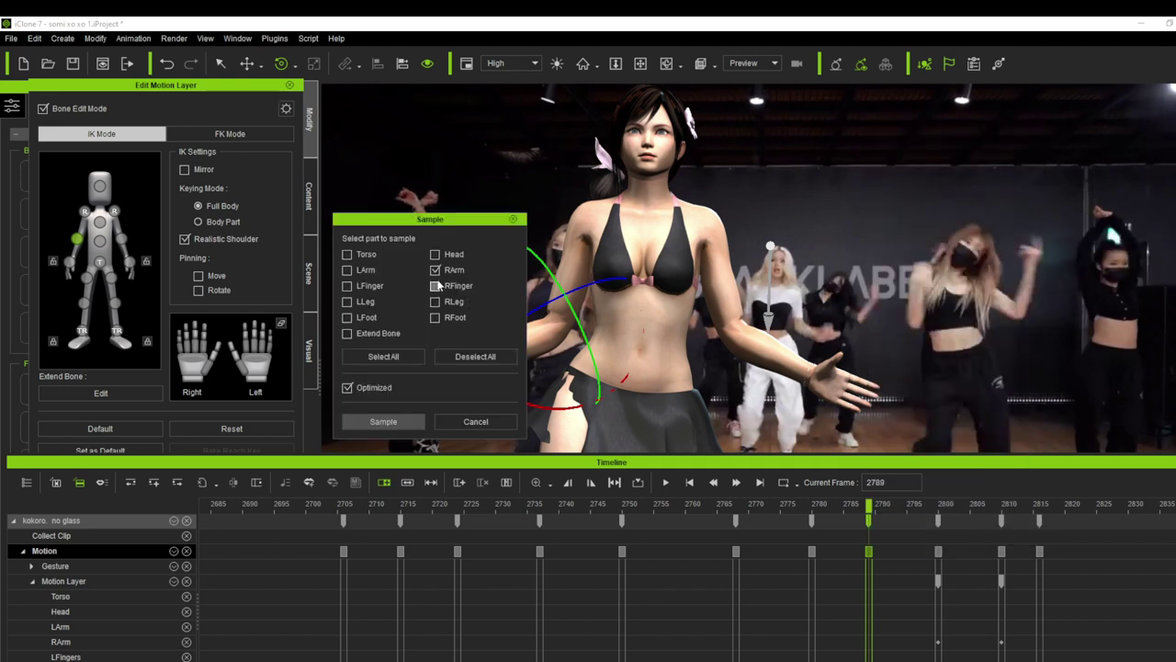
click(383, 422)
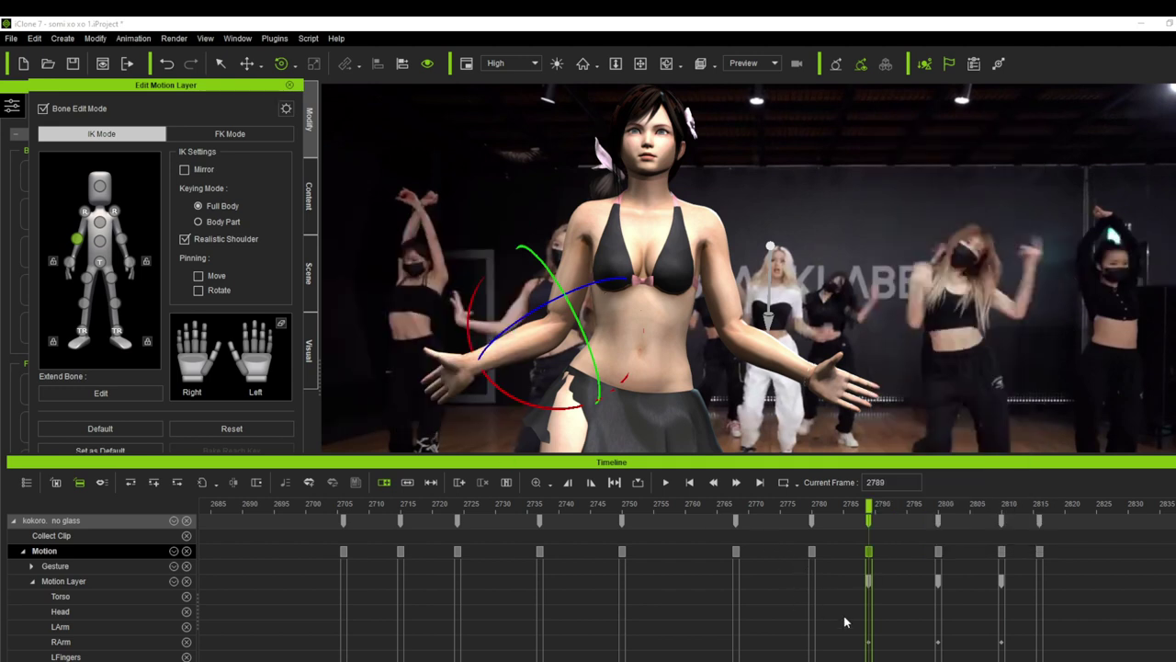
click(869, 643)
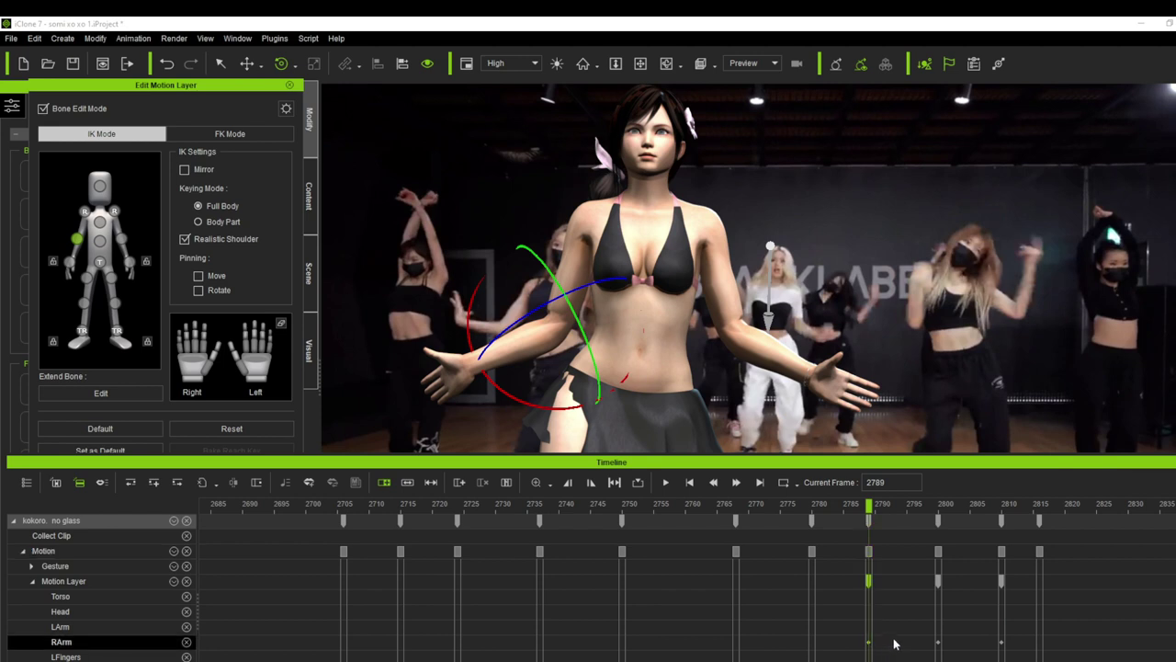
Delete the right-arm keys at frames 2789, 2800 and 2810 and key only the edited part.
key(Delete)
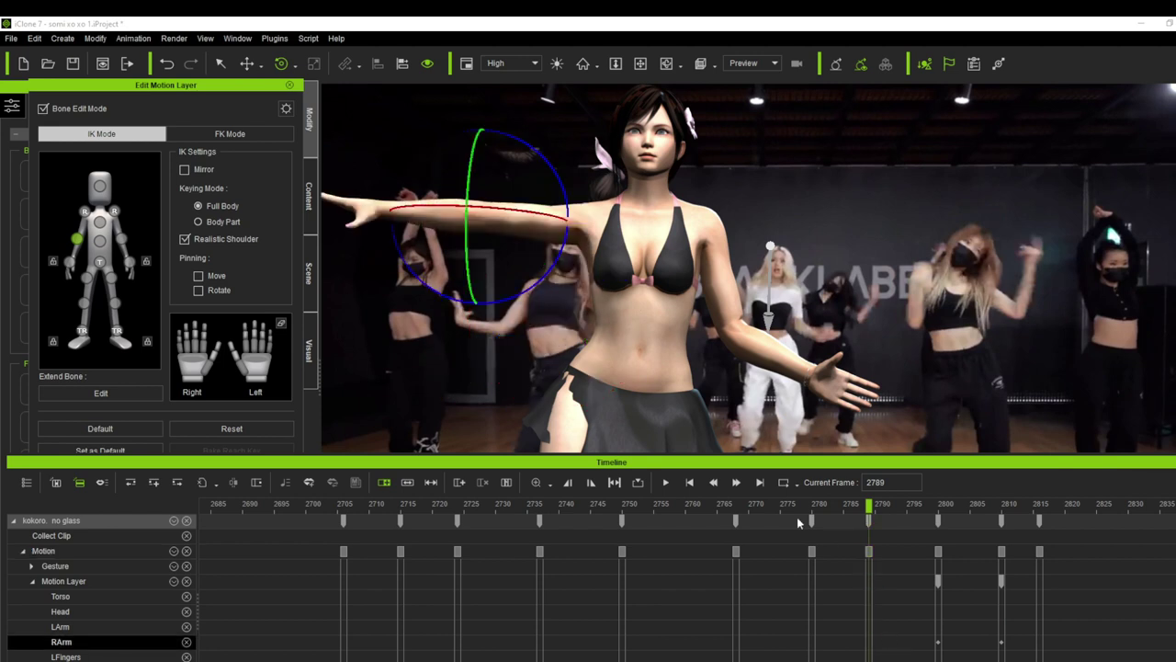
click(938, 643)
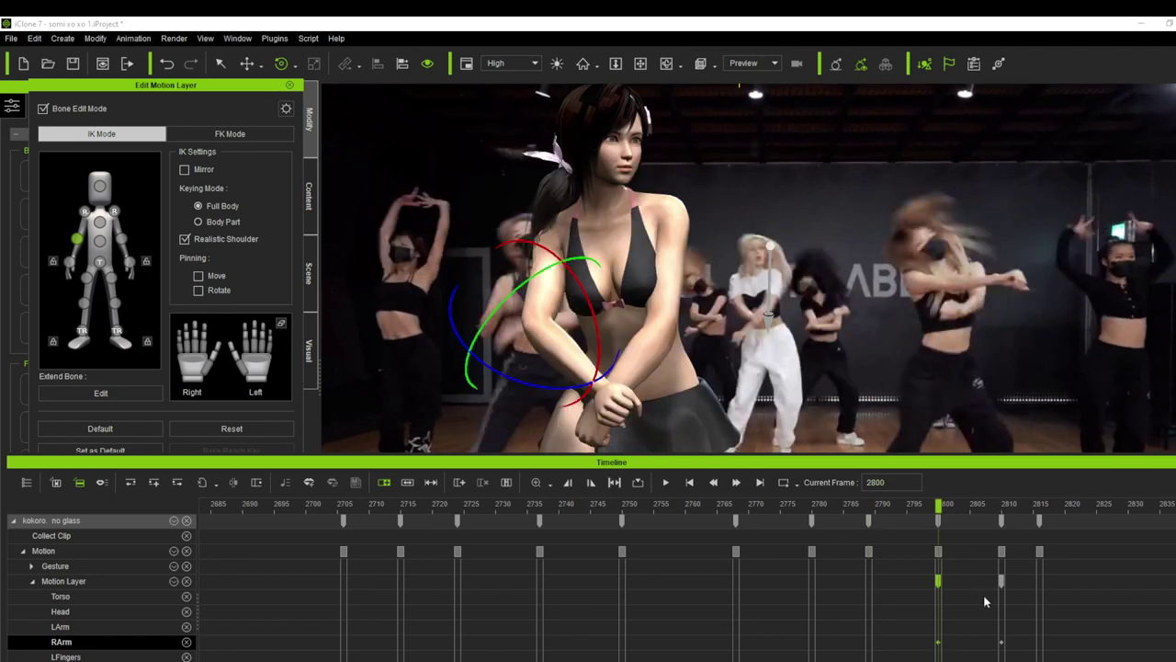
key(Delete)
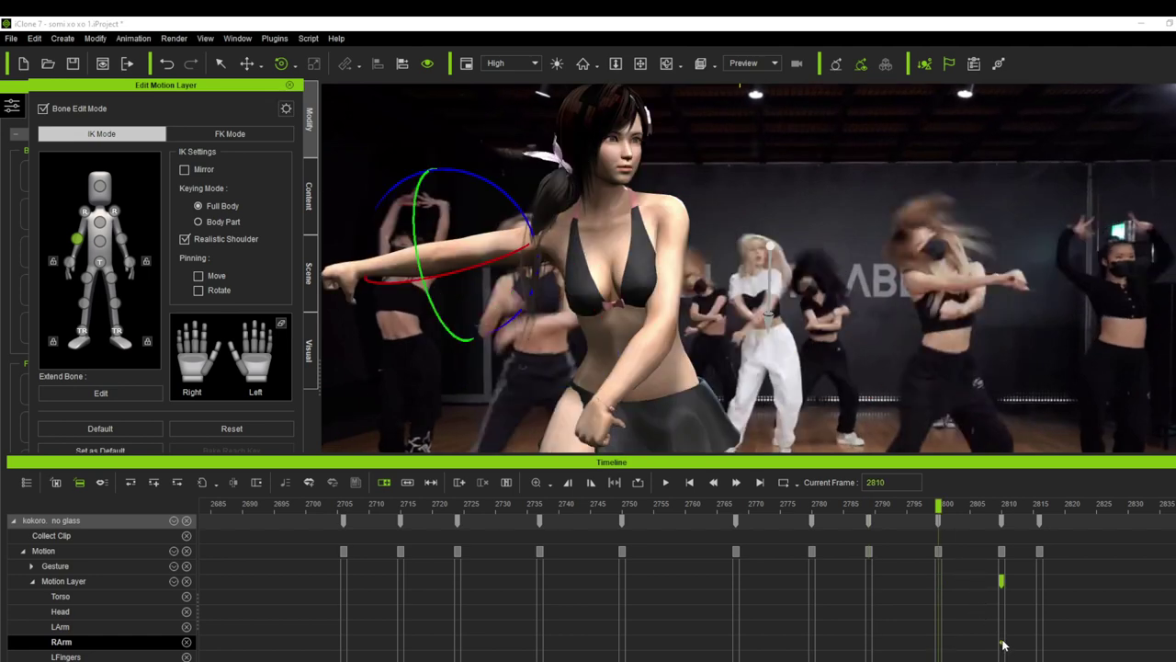
key(Delete)
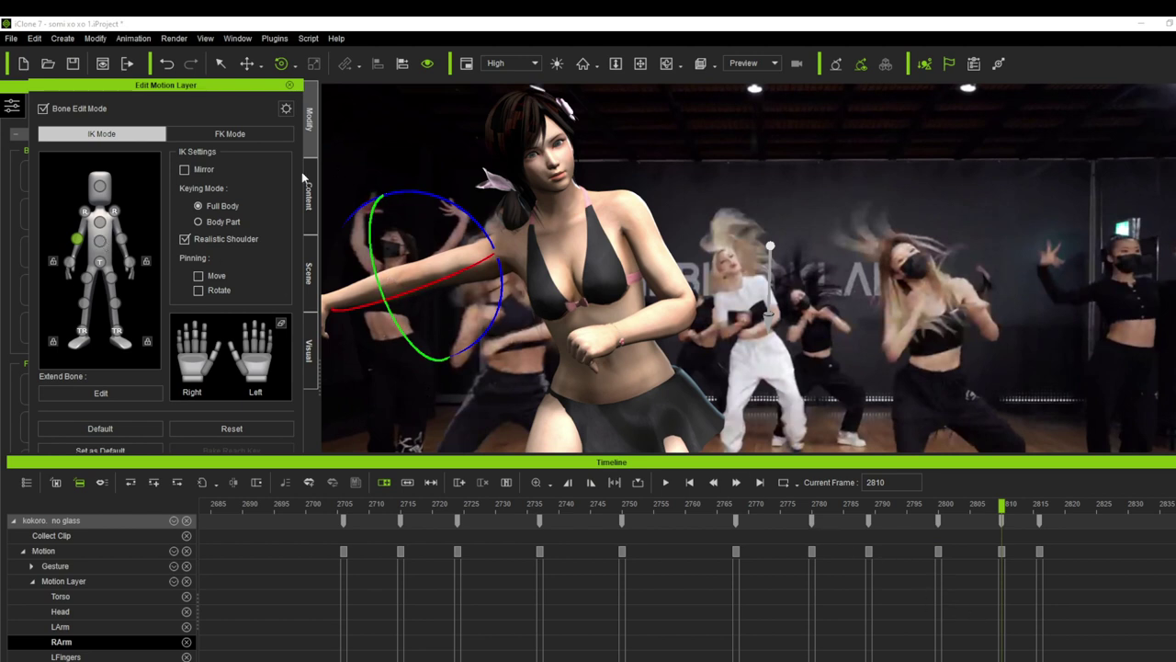
click(199, 222)
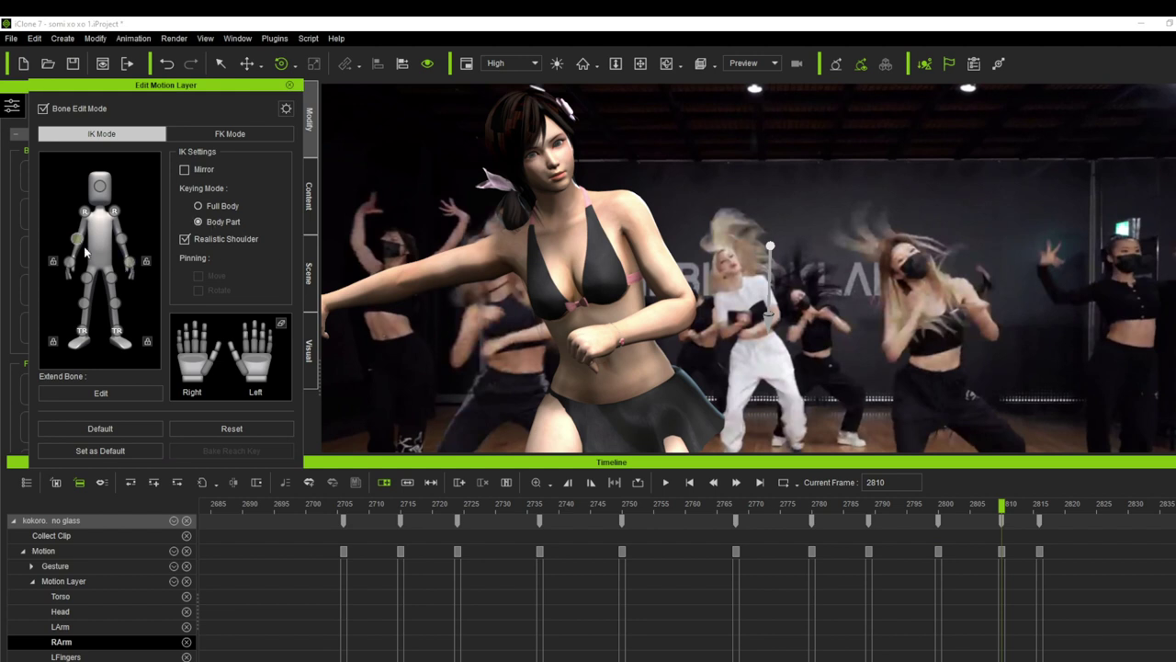
Rotate the right arm and shoulder to swing the arm forward and down across the body.
click(80, 245)
drag(412, 278, 469, 266)
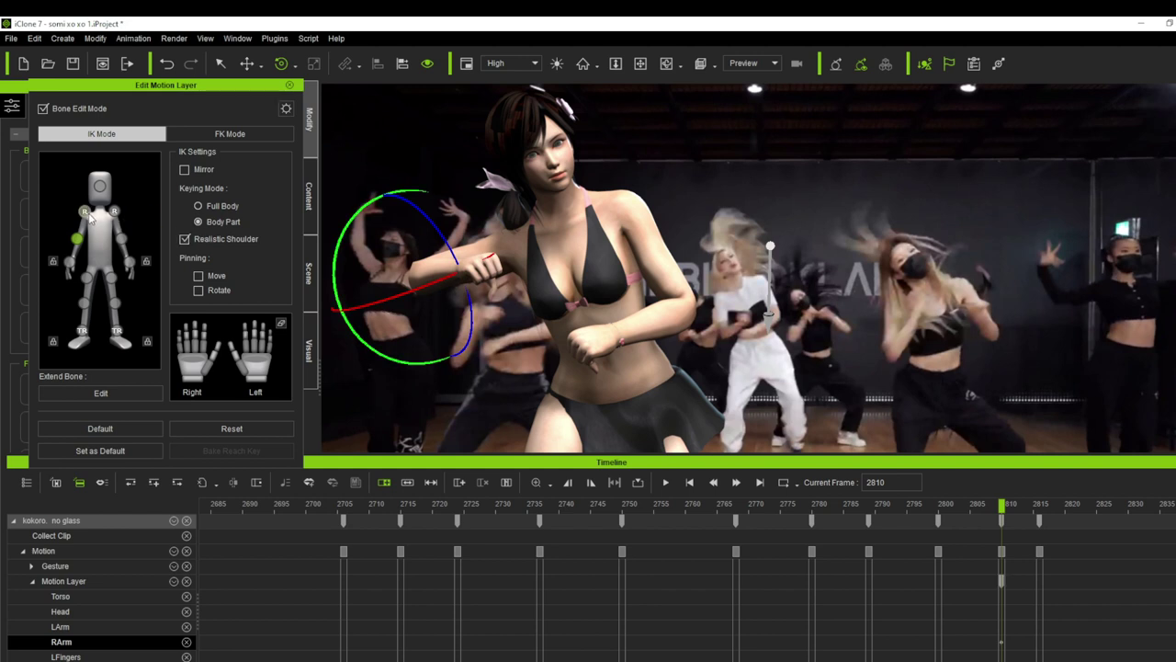
click(84, 213)
drag(581, 299, 552, 271)
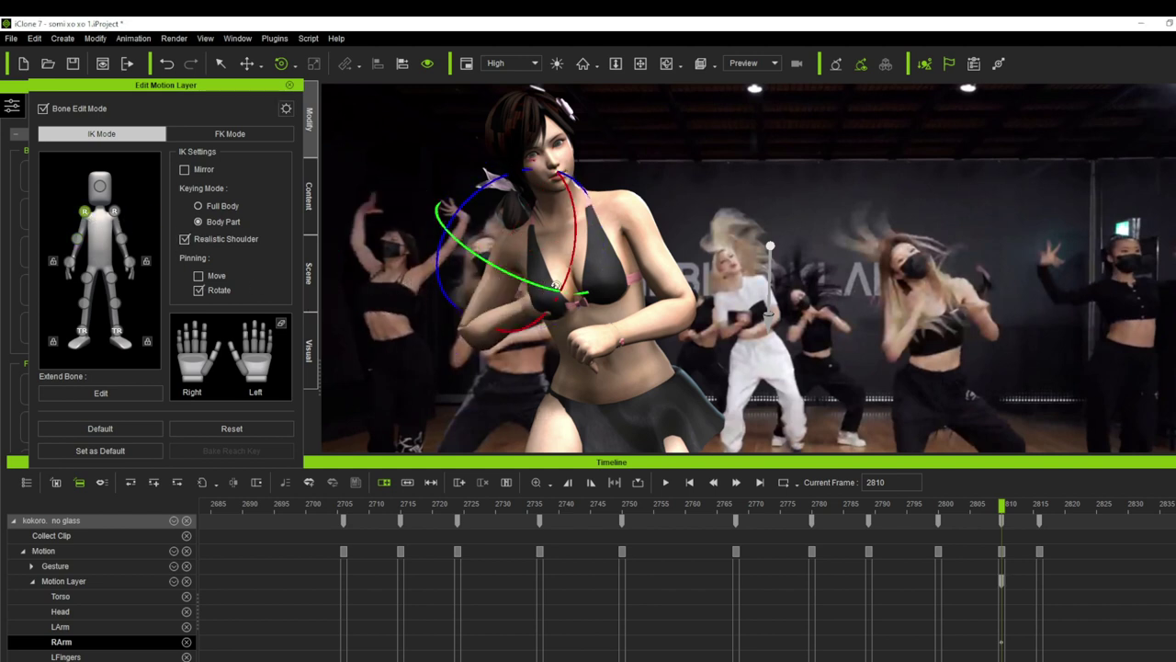
click(130, 273)
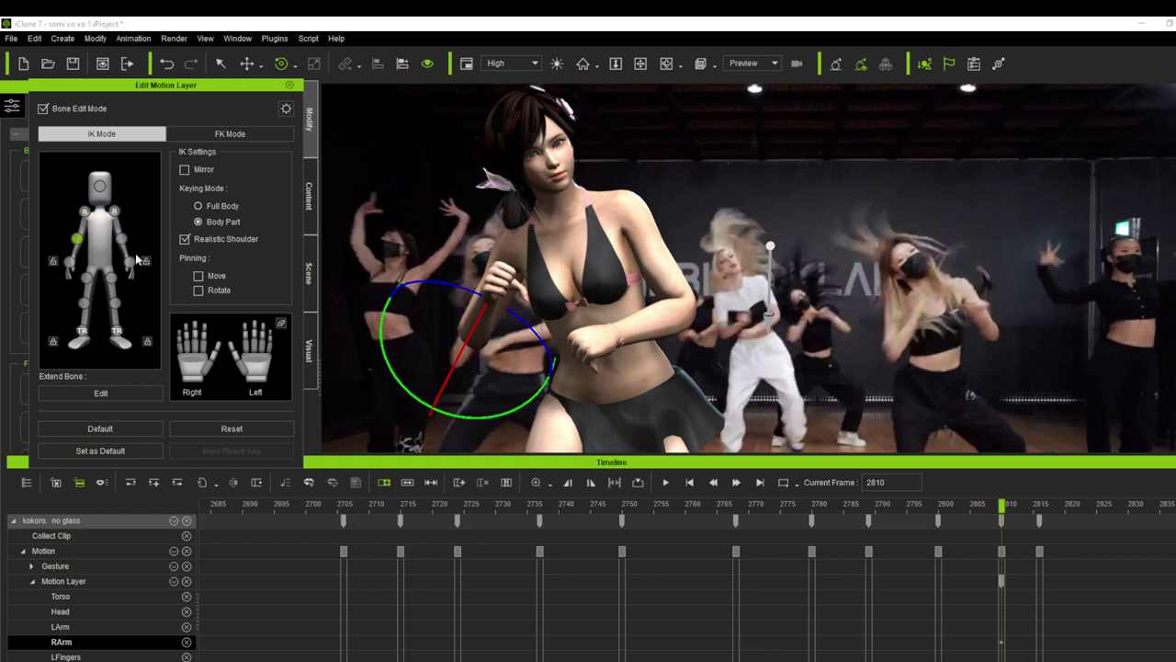
click(84, 213)
drag(536, 296, 558, 379)
click(540, 350)
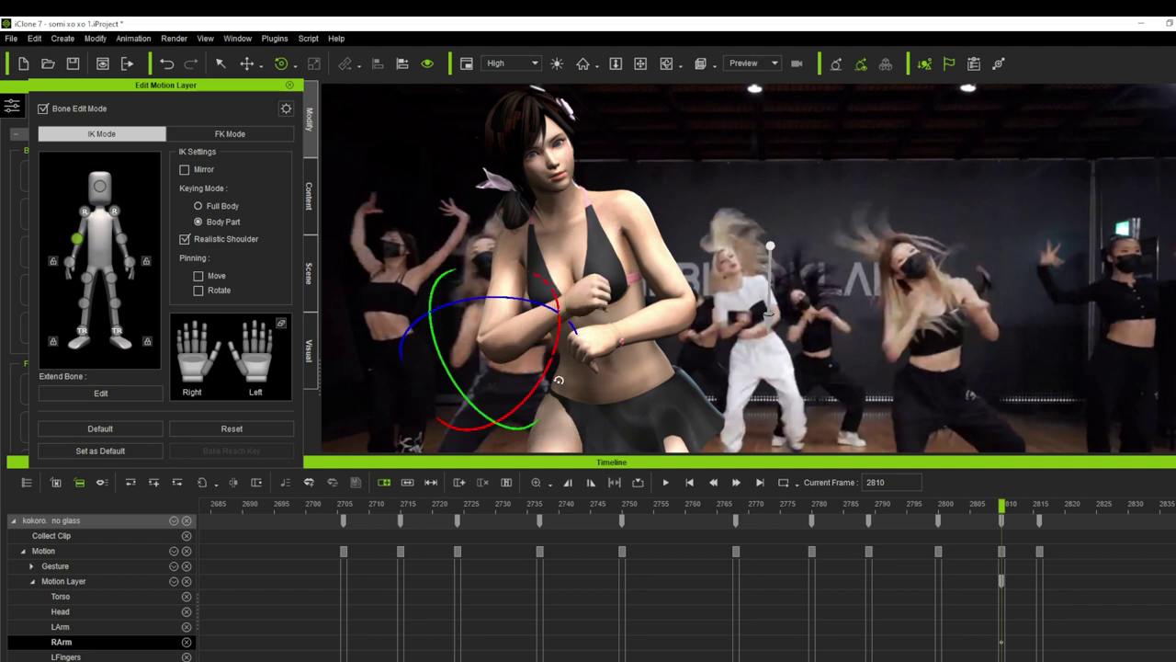
At frame 2789, rotate the right elbow and shoulder to lower the arm toward her side.
click(870, 552)
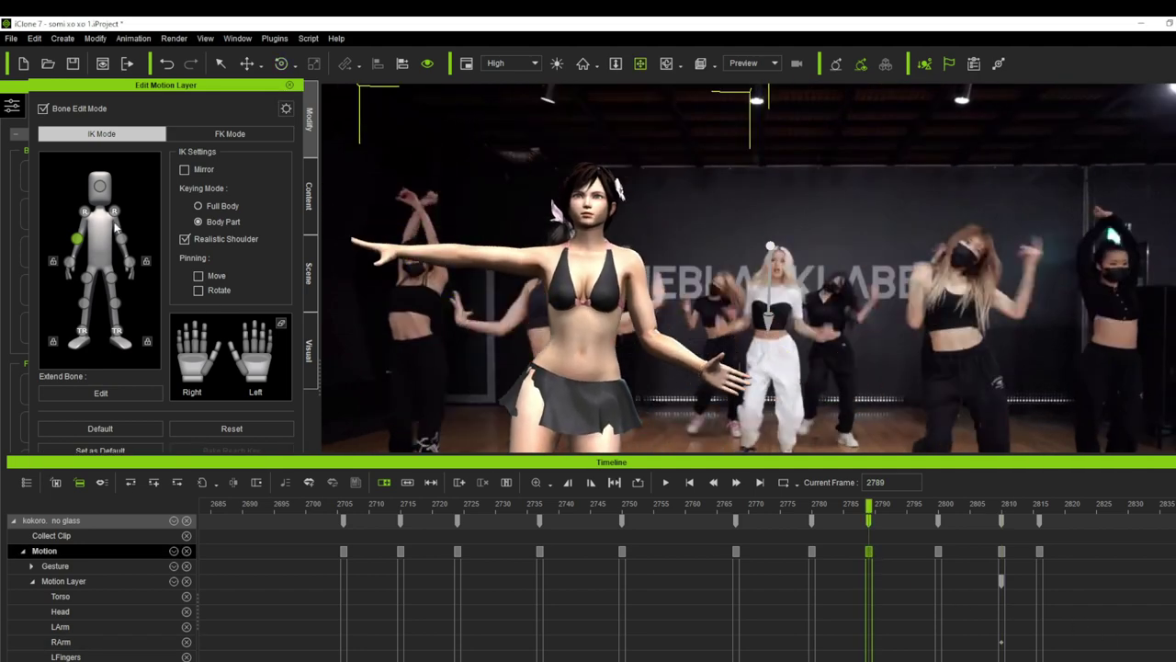
click(473, 254)
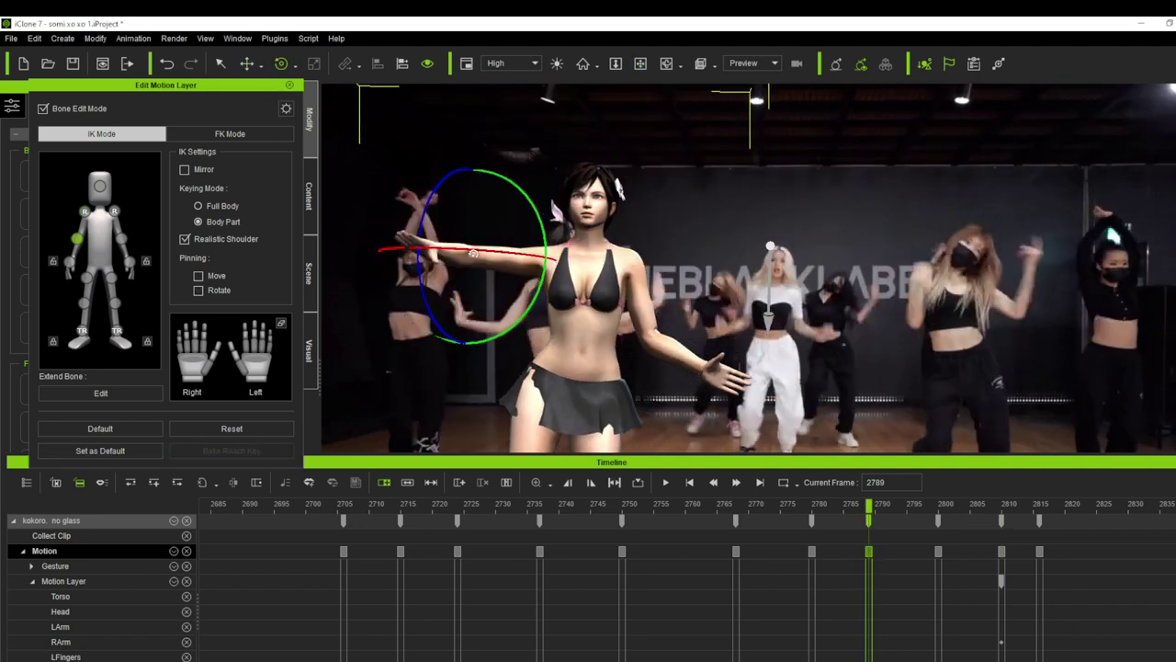
drag(533, 195, 531, 204)
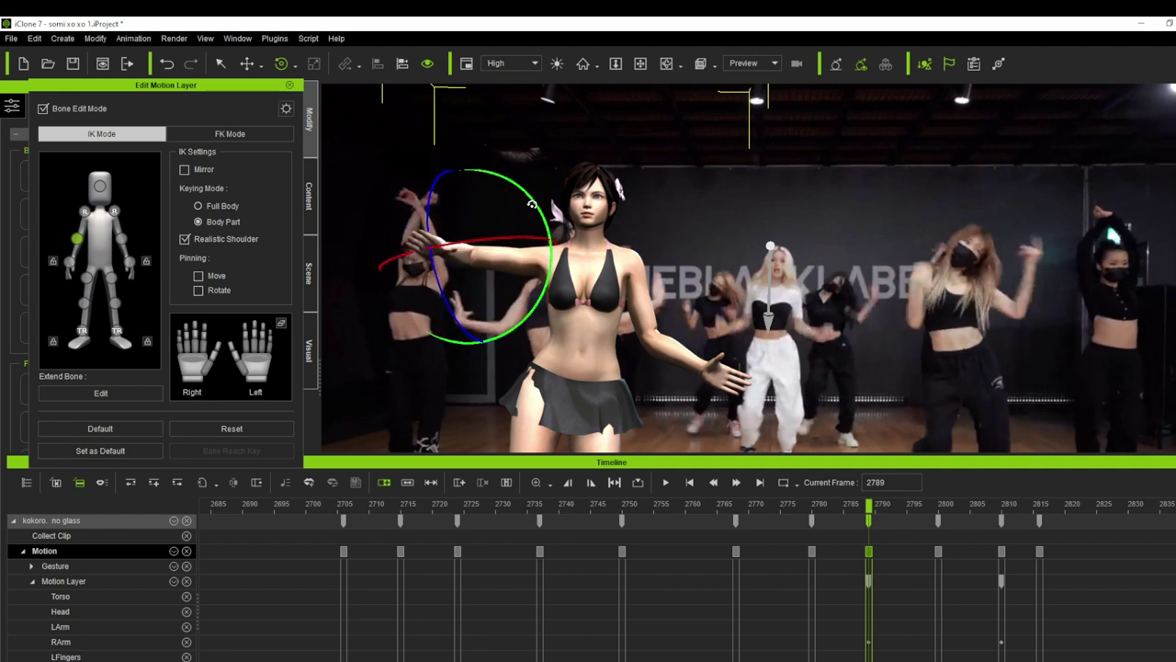
click(526, 312)
drag(563, 342, 577, 260)
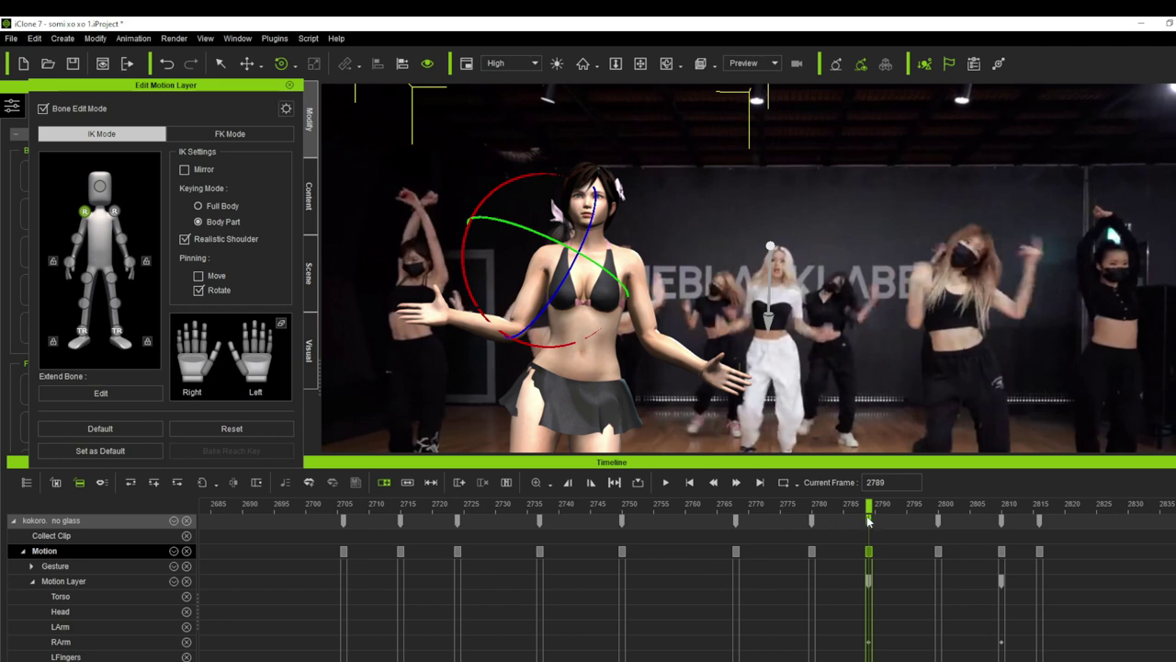
Around frame 2800, rotate the right shoulder to swing the arm down along the body.
drag(870, 520, 939, 518)
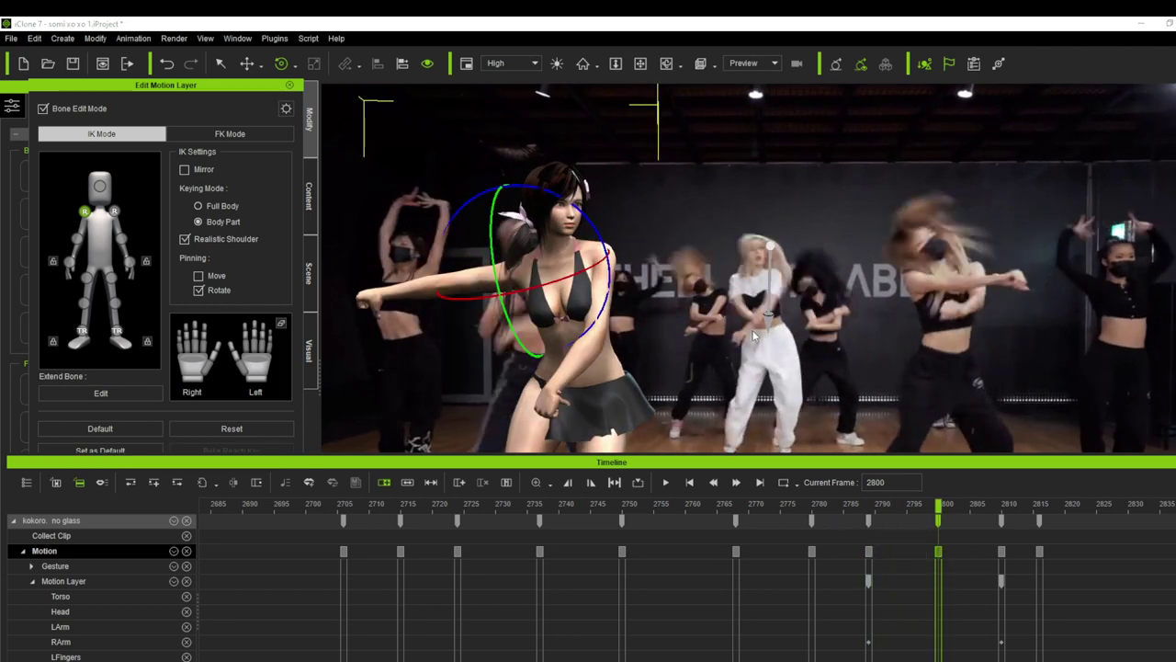
drag(494, 321, 469, 323)
click(482, 304)
click(521, 257)
drag(521, 257, 486, 325)
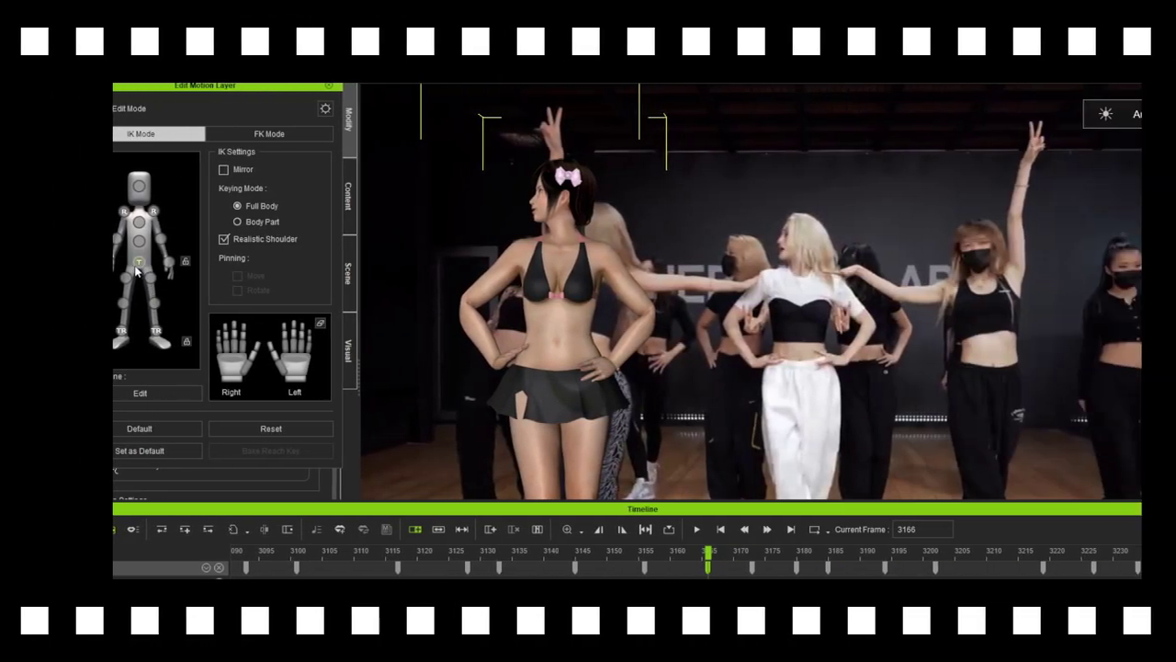
Switch the waist gizmo to Rotate with E and jump from frame 3166 to the 3202 key.
key(e)
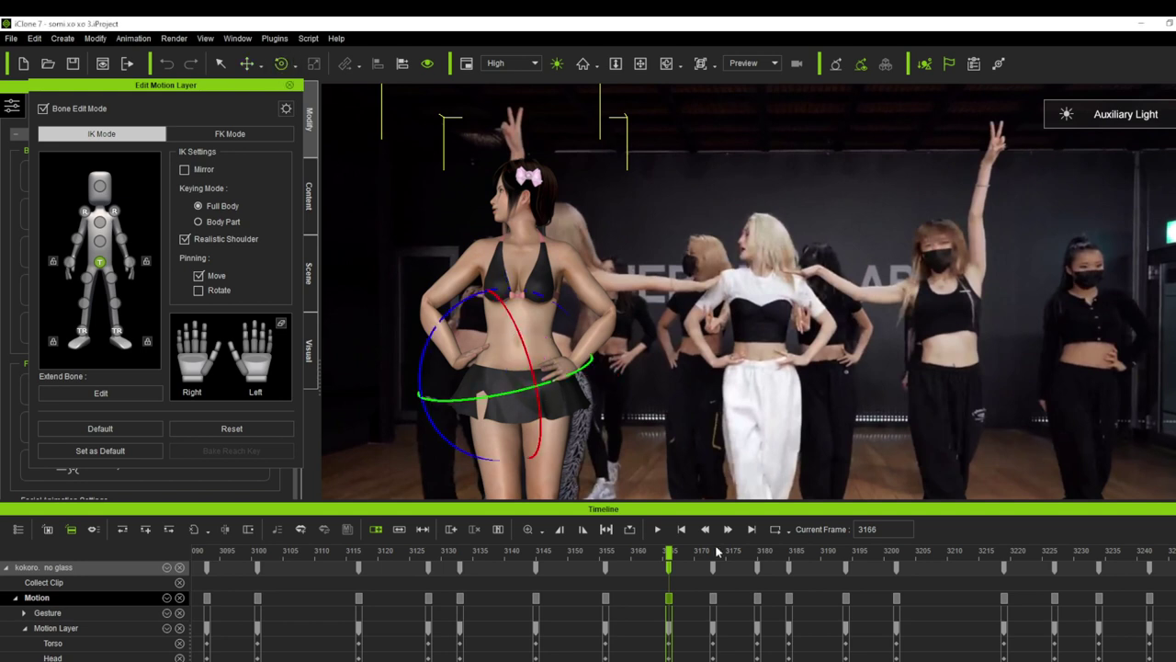
click(715, 603)
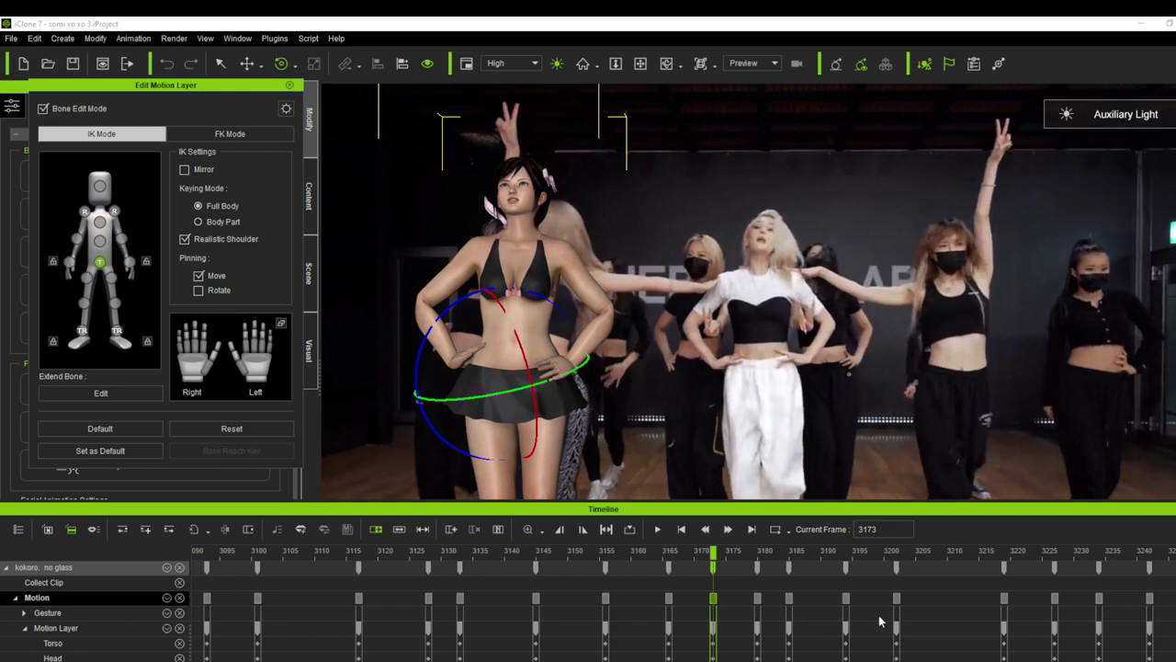
click(898, 606)
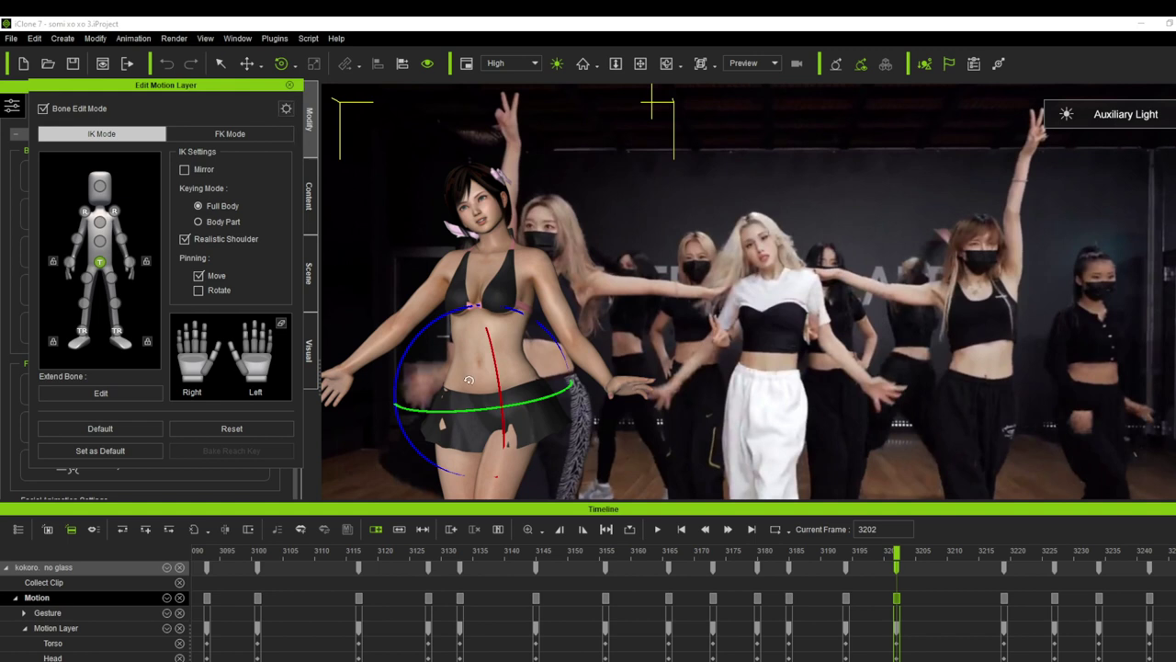
click(285, 108)
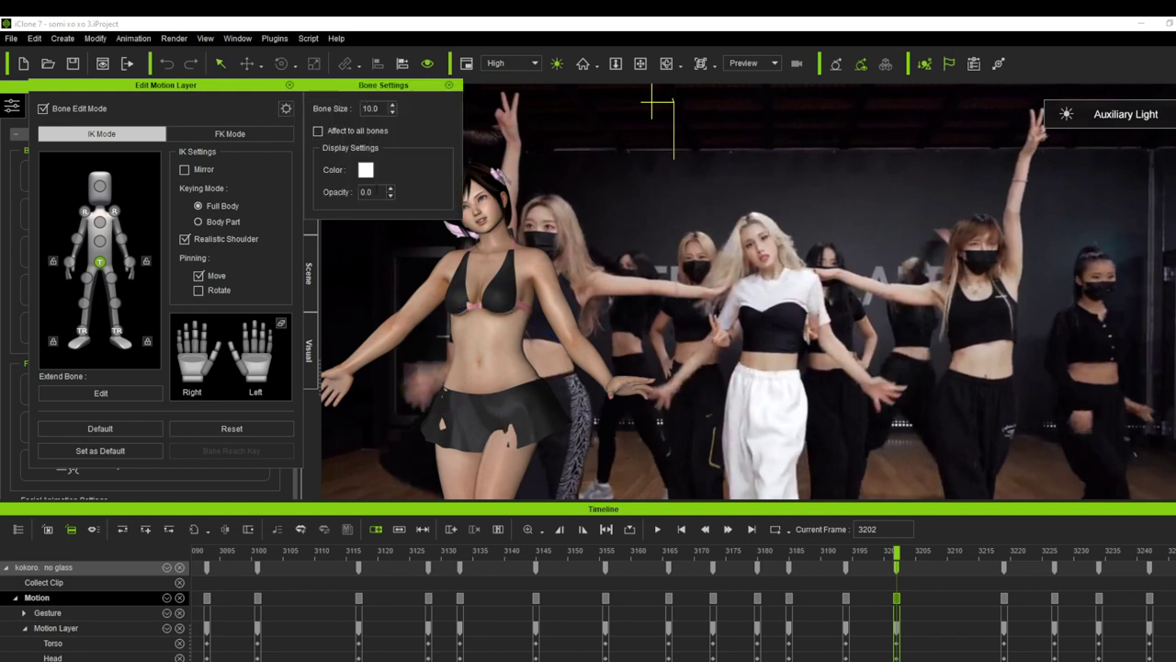
double_click(364, 192)
text(10)
key(Return)
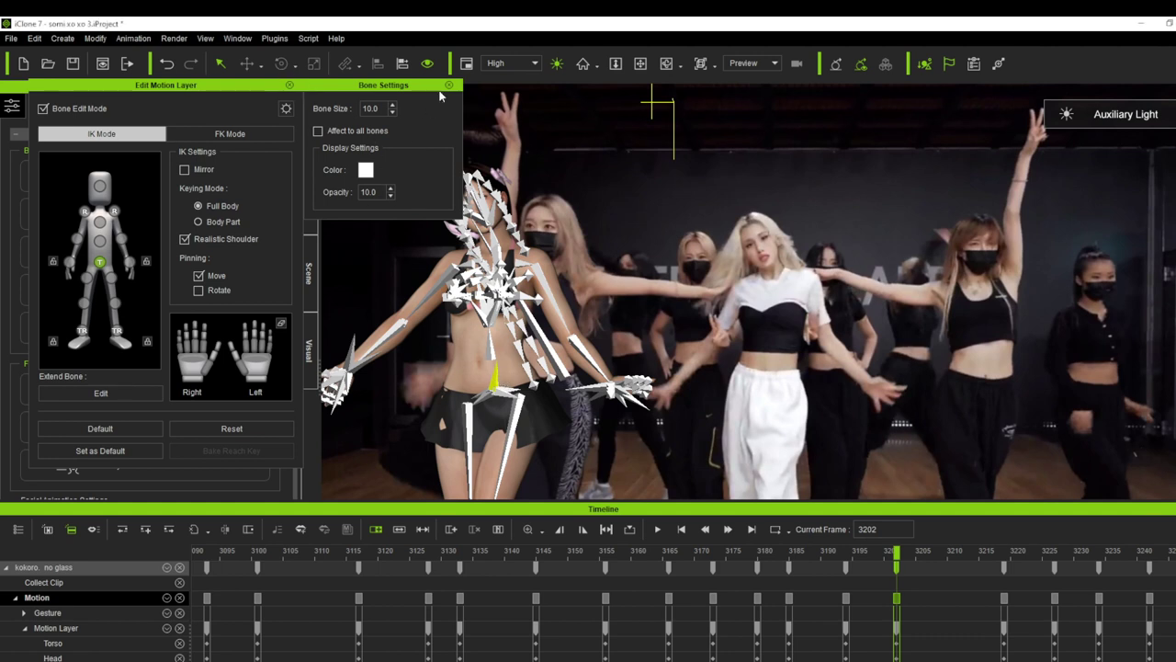
click(450, 86)
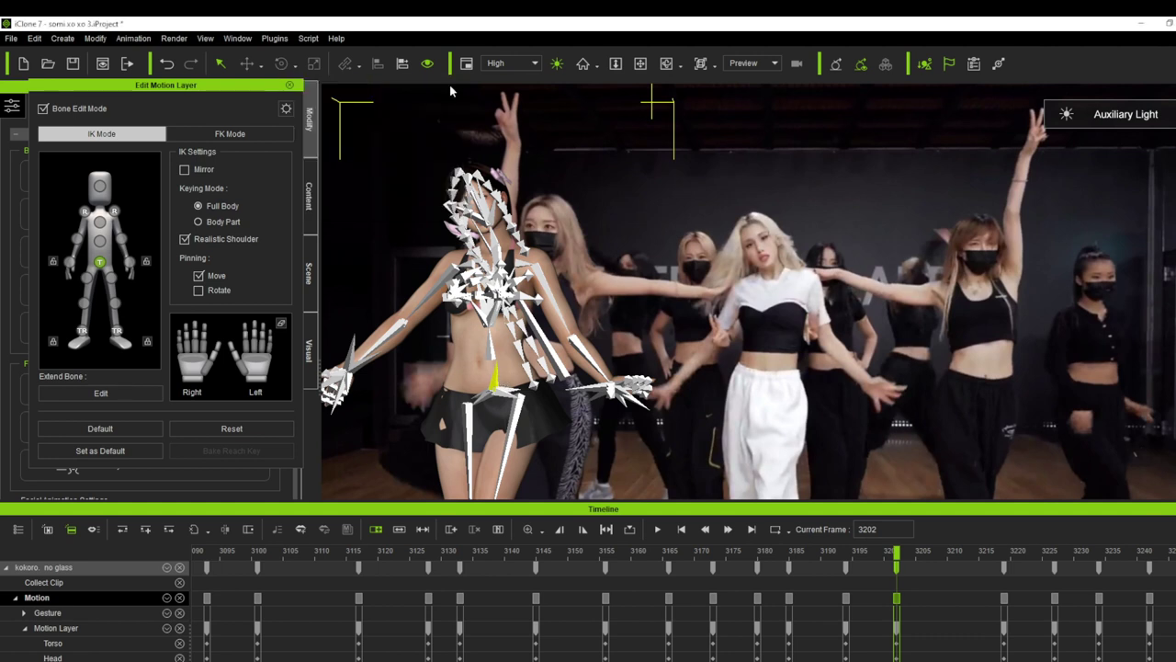
click(285, 110)
click(367, 193)
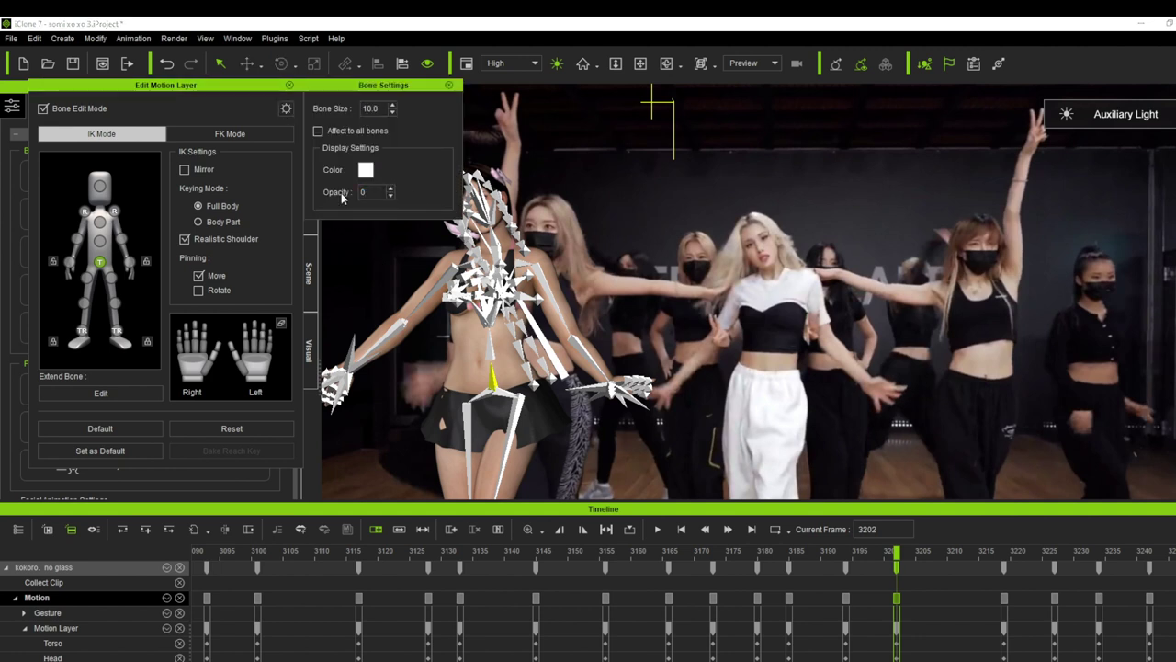
text(0)
key(Return)
click(449, 85)
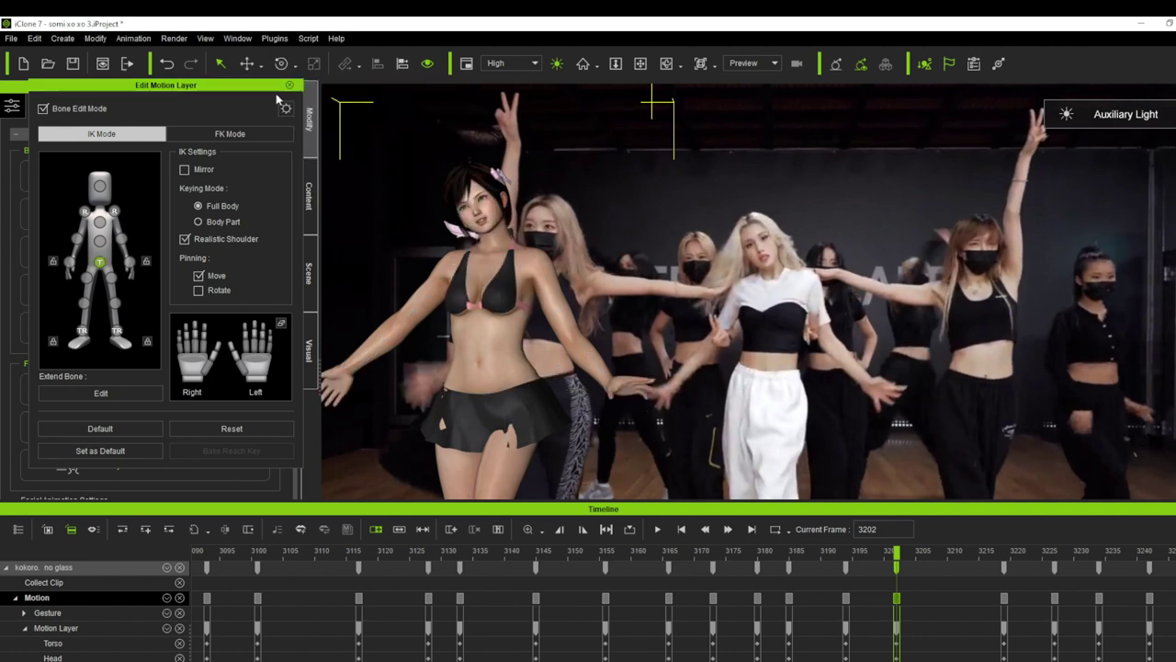
click(281, 64)
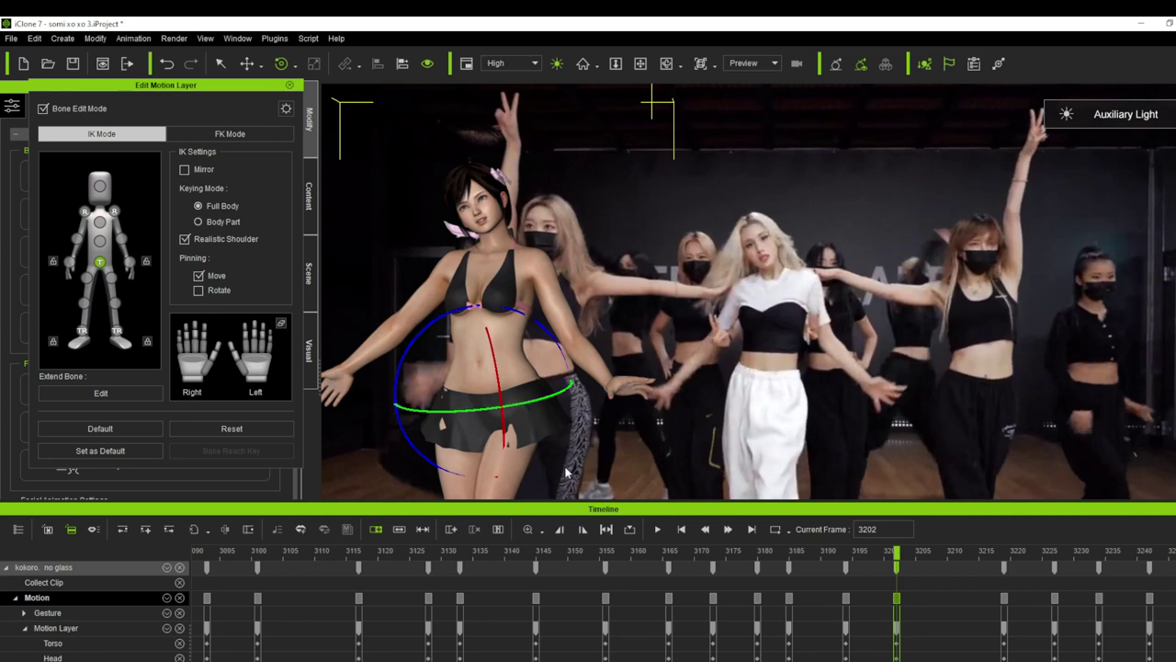
Enlarge the timeline, jump to the frame-3185 key and select the Torso track.
drag(616, 500, 615, 464)
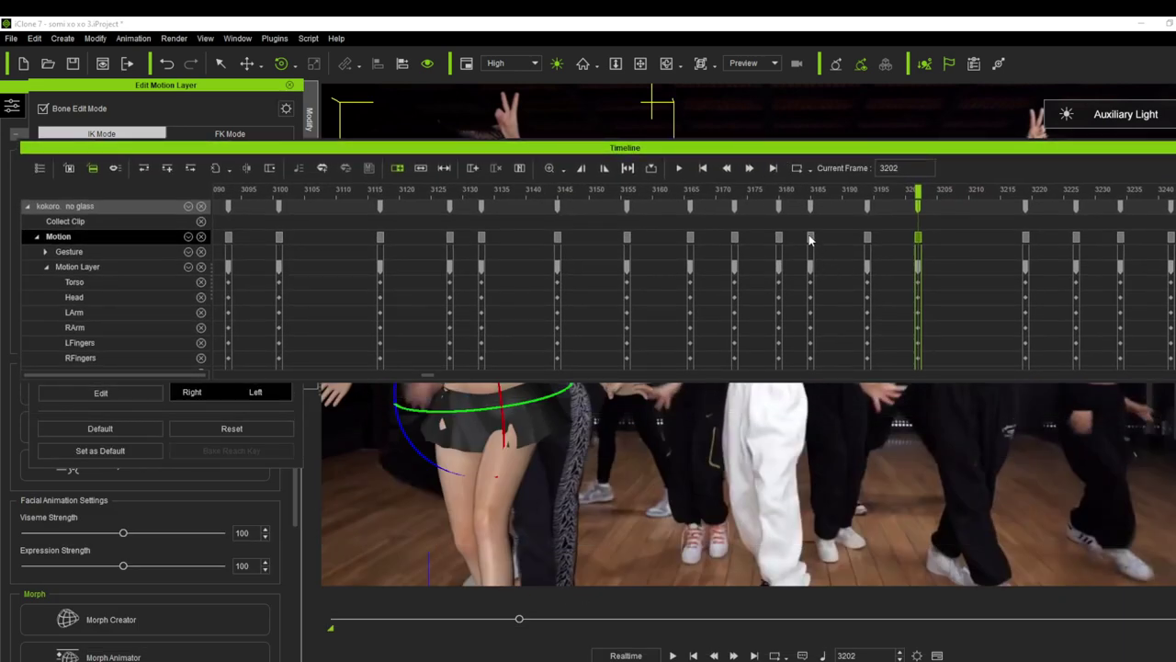
click(810, 238)
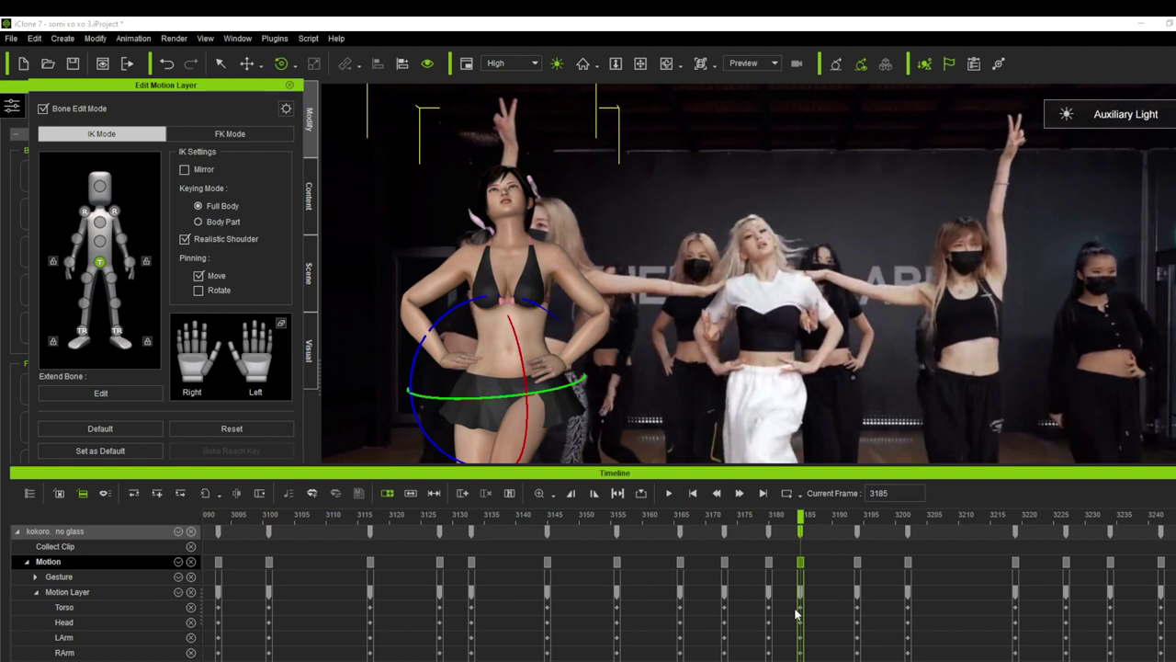
click(799, 609)
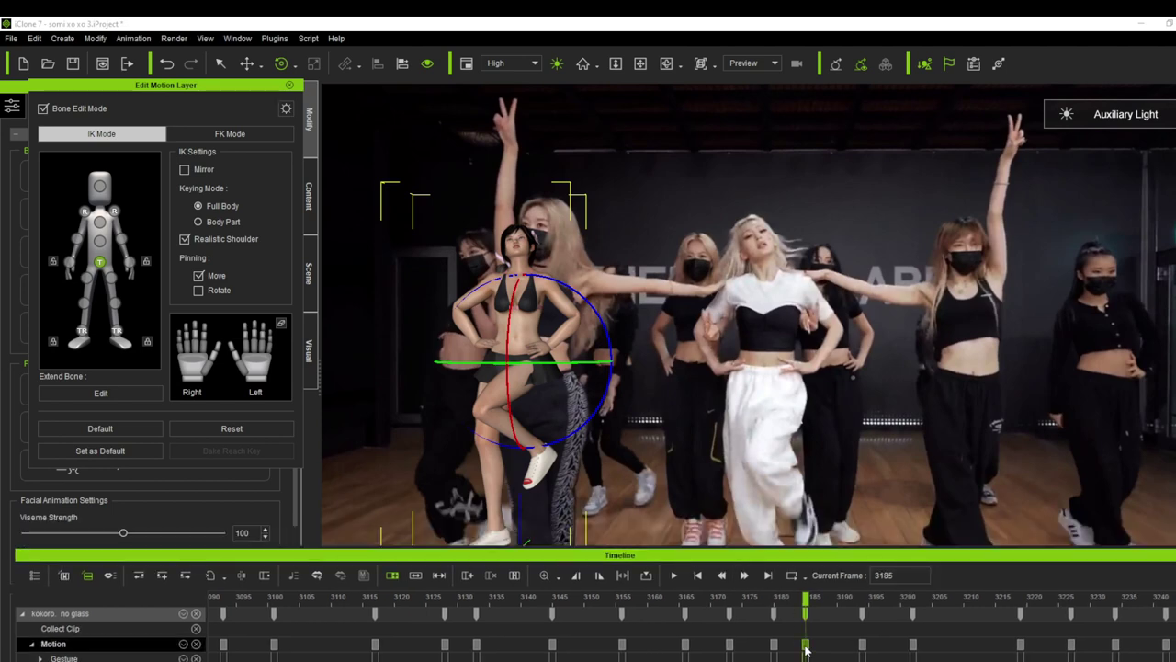
right_click(804, 648)
mouse_move(919, 402)
click(1017, 469)
Compare poses at keys 3180, 3173 and 3194, settling back on frame 3185.
drag(658, 557, 588, 329)
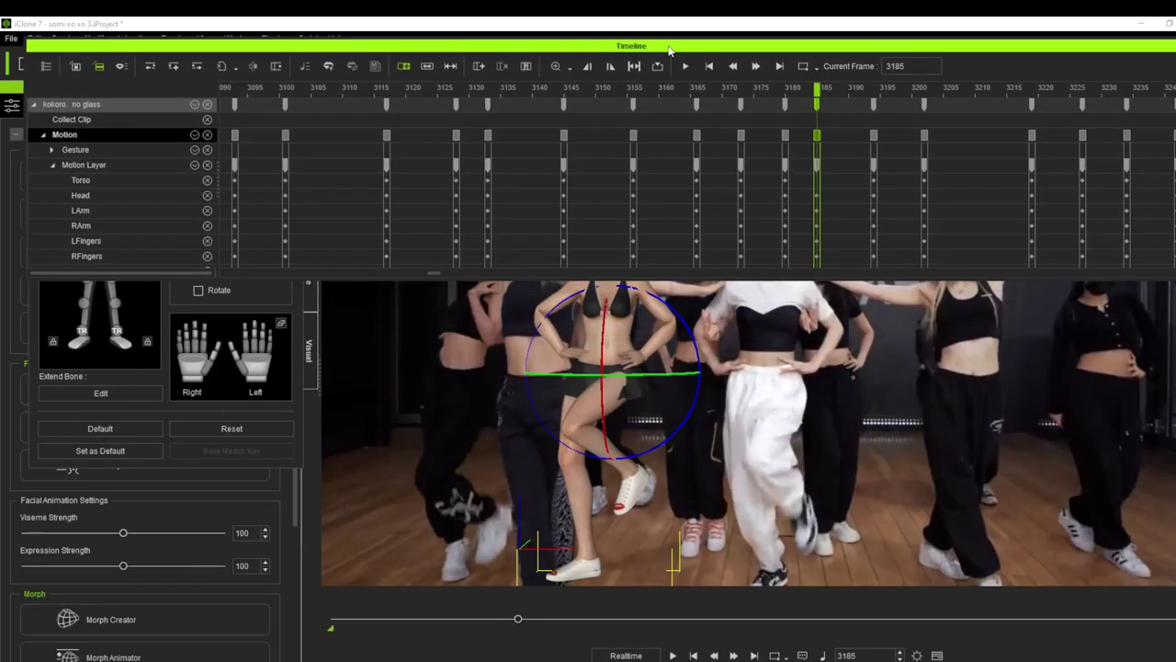
click(786, 137)
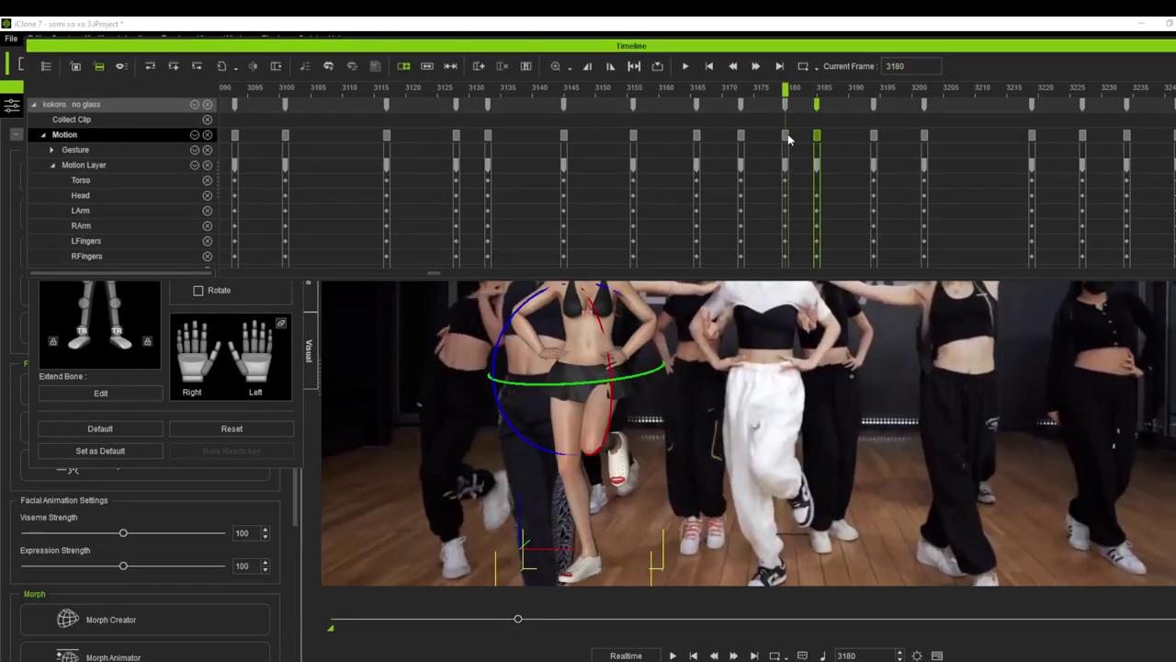
click(816, 137)
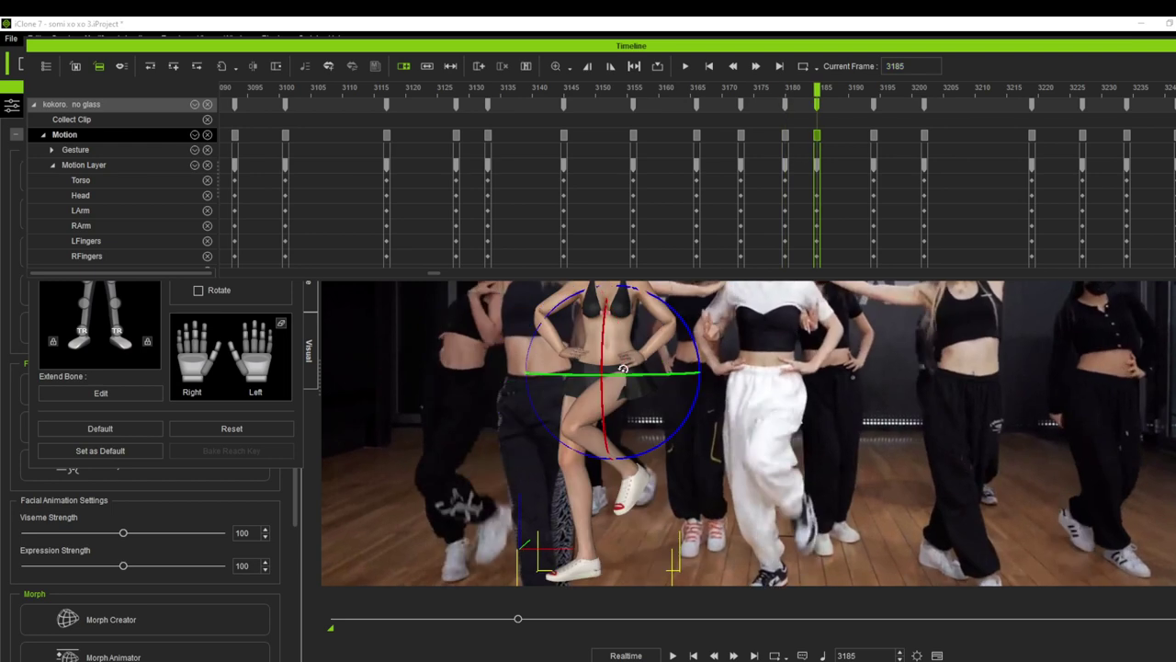
click(785, 137)
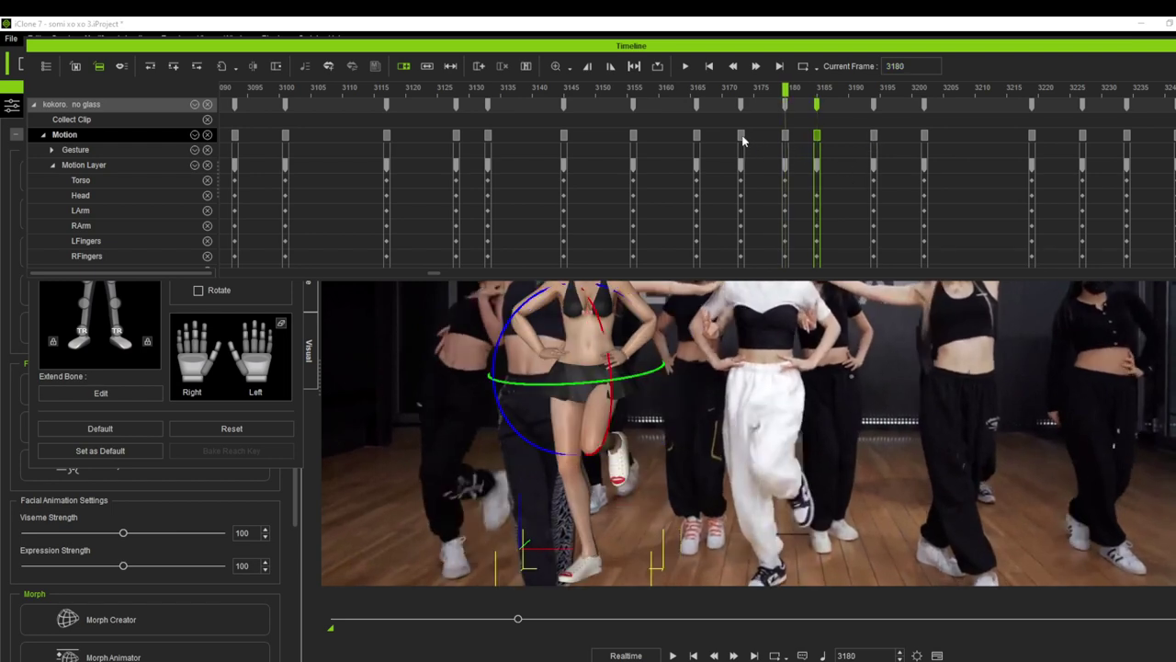
click(743, 139)
click(876, 140)
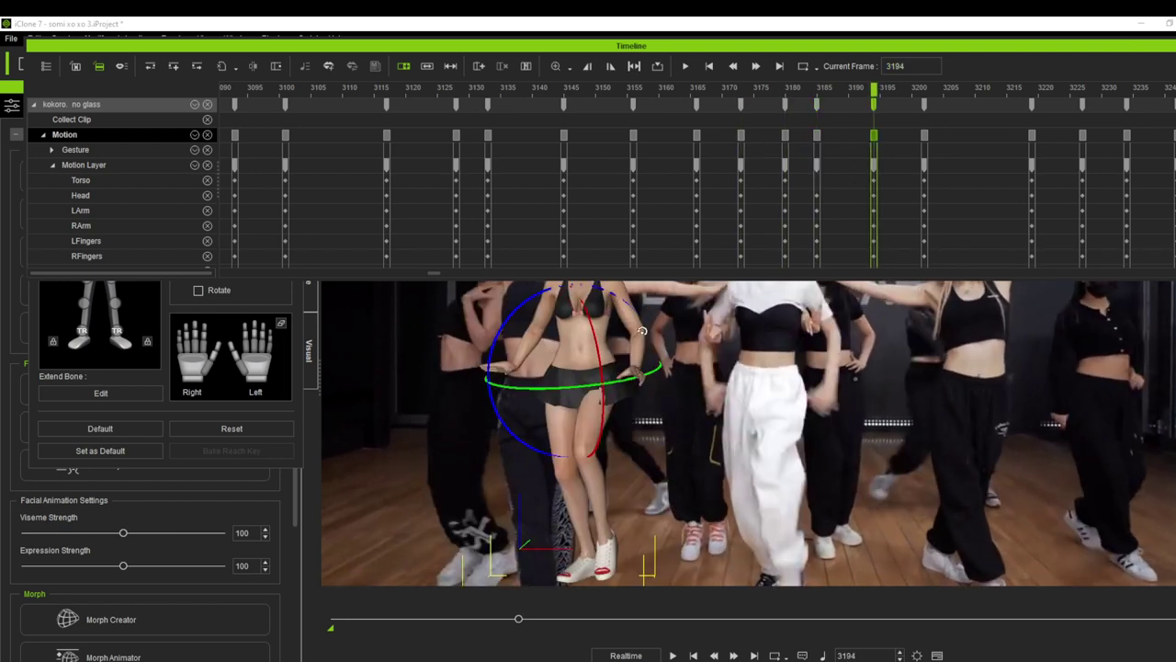
click(818, 138)
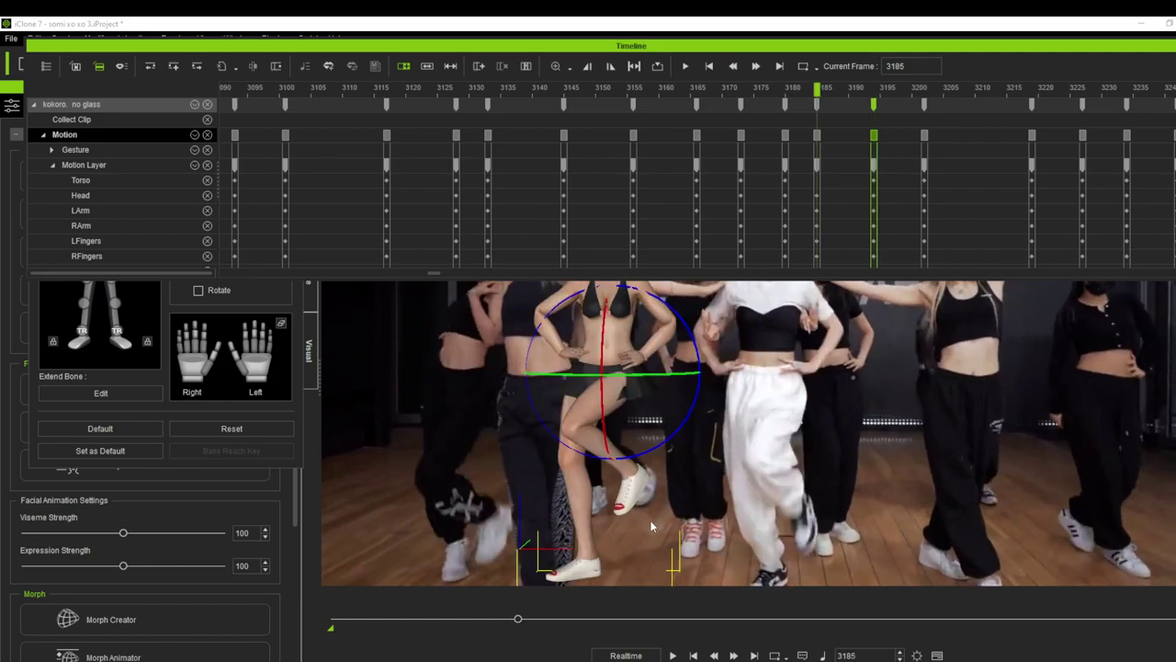